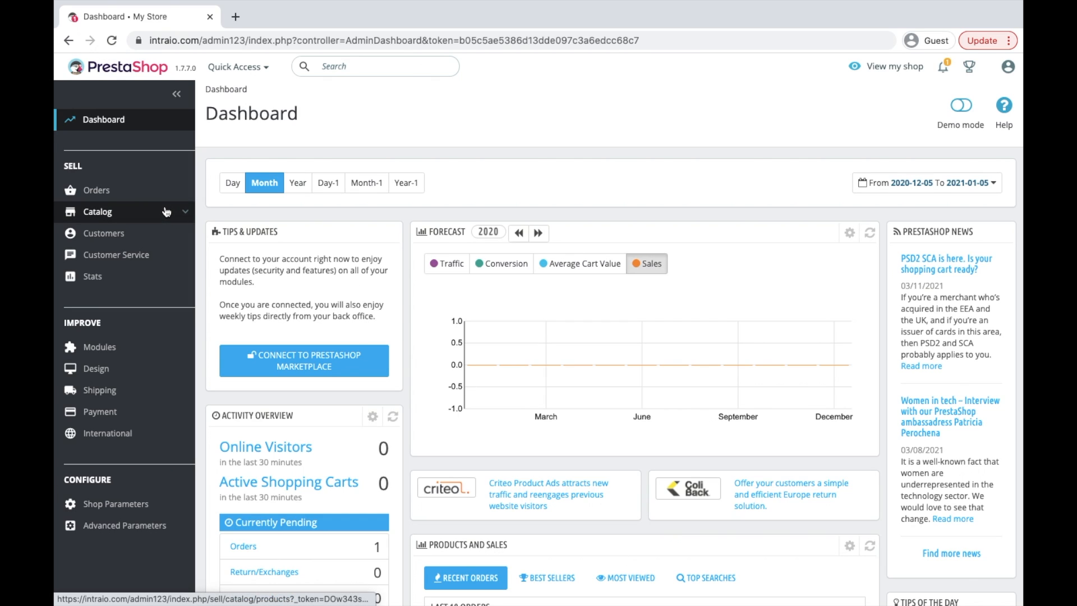
Open the catalog's Discounts page showing the cart rules.
{"action": "mouse_move", "coordinate": [166, 211]}
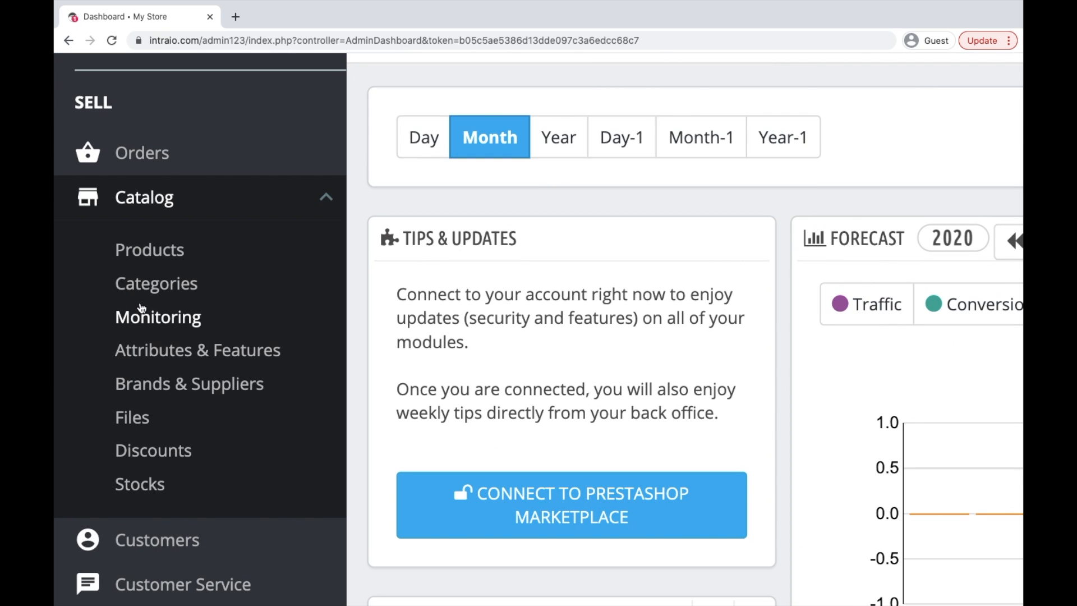
{"action": "scroll", "coordinate": [142, 308], "scroll_direction": "down", "scroll_amount": 1}
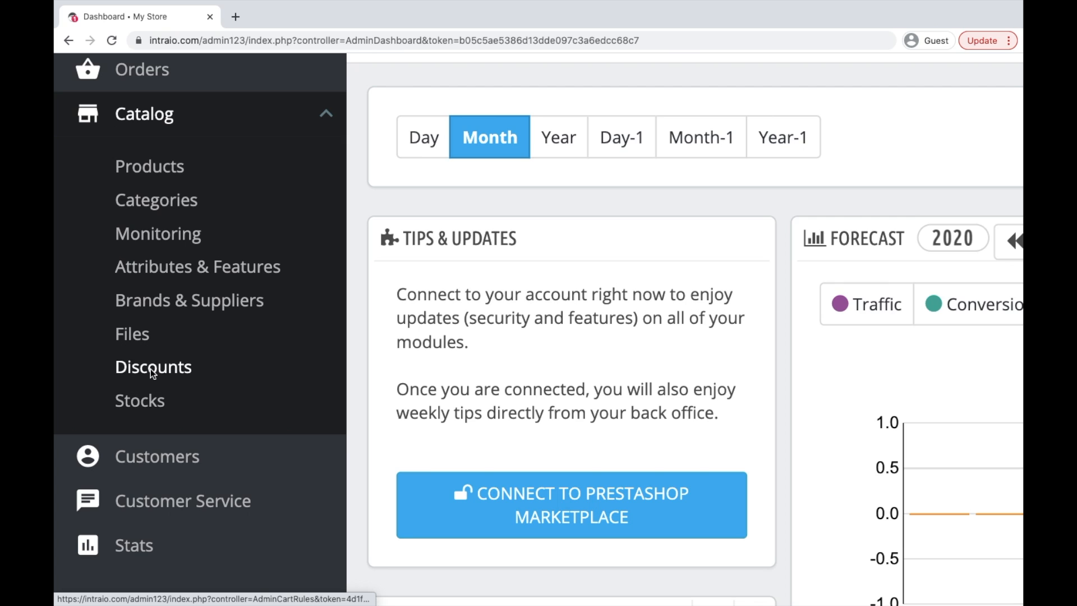
{"action": "left_click", "coordinate": [151, 371]}
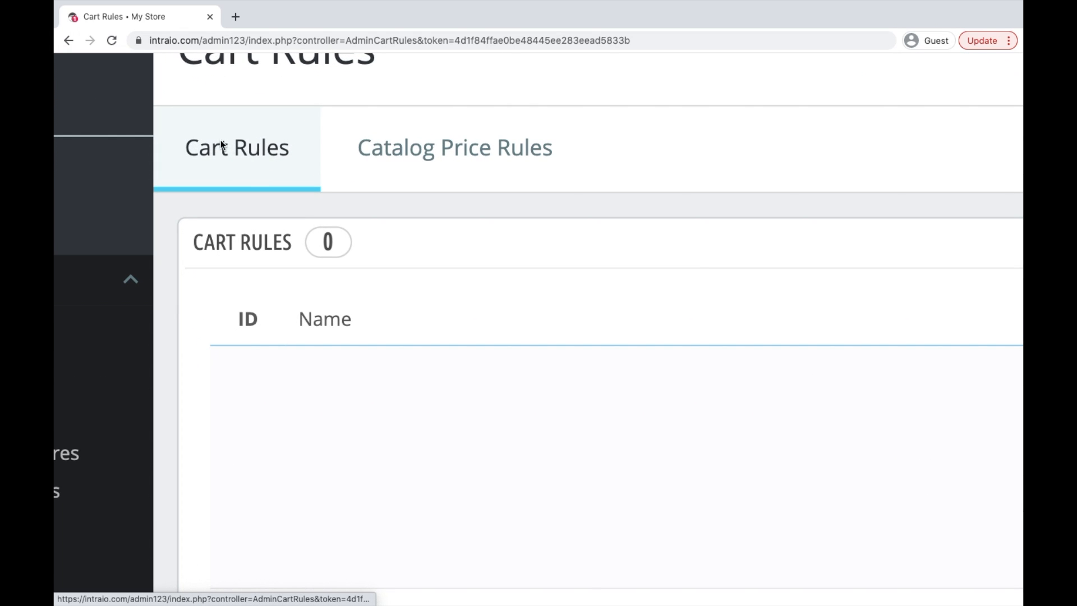
{"action": "scroll", "coordinate": [238, 147], "scroll_direction": "up", "scroll_amount": 2}
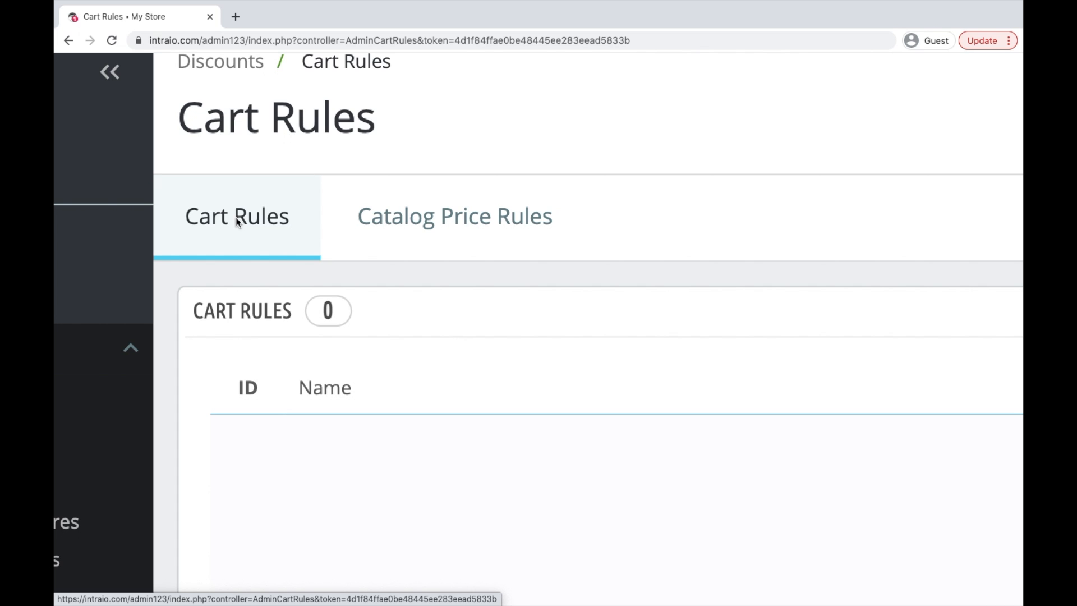
{"action": "key", "text": "ctrl+0"}
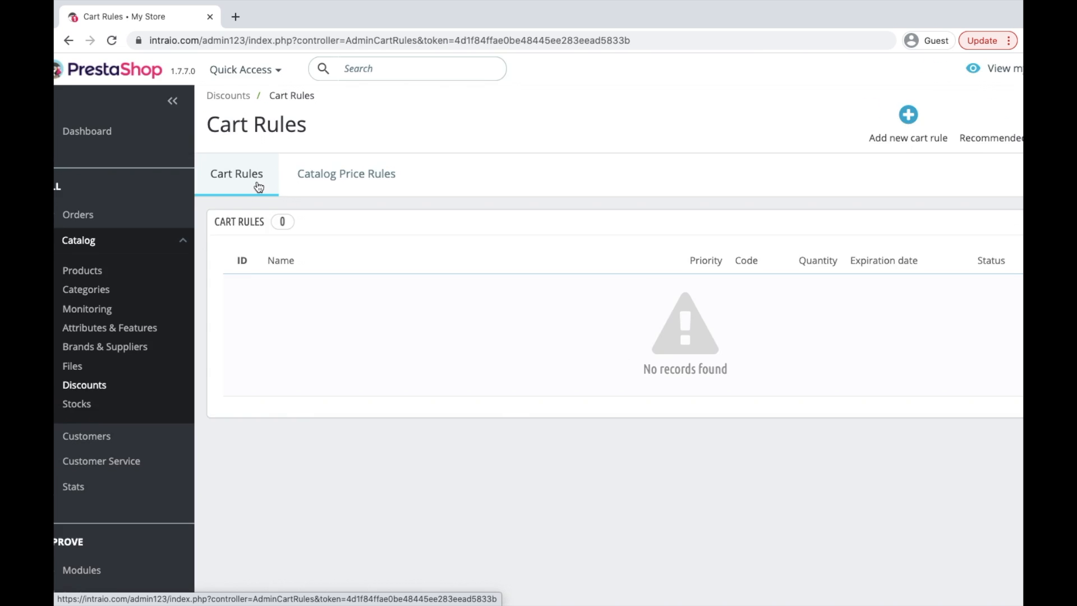
Start adding a new cart rule.
{"action": "scroll", "coordinate": [259, 187], "scroll_direction": "down", "scroll_amount": 2}
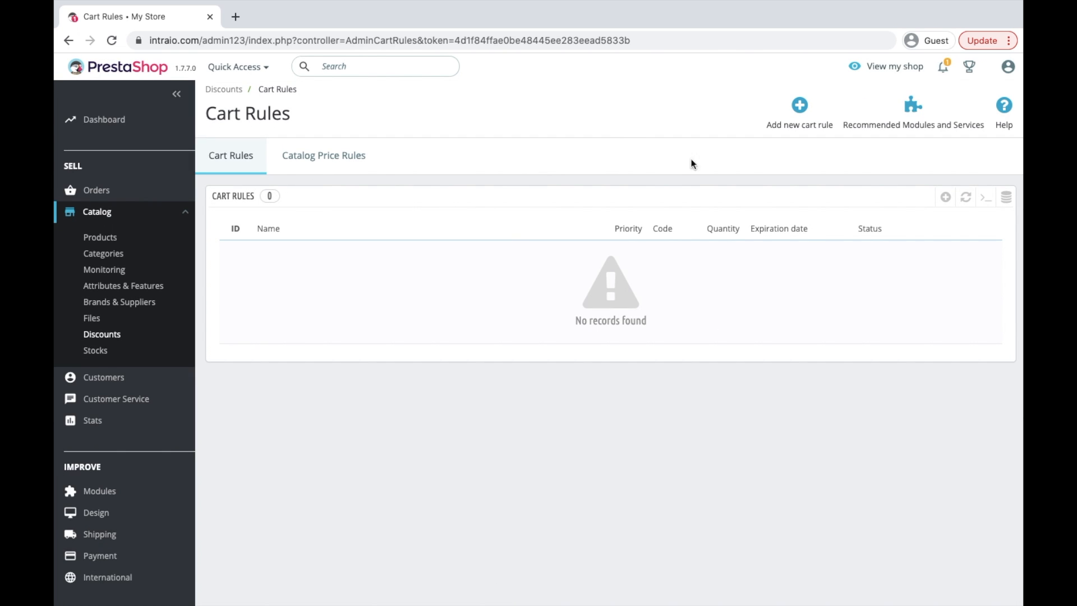
{"action": "scroll", "coordinate": [802, 111], "scroll_direction": "up", "scroll_amount": 5}
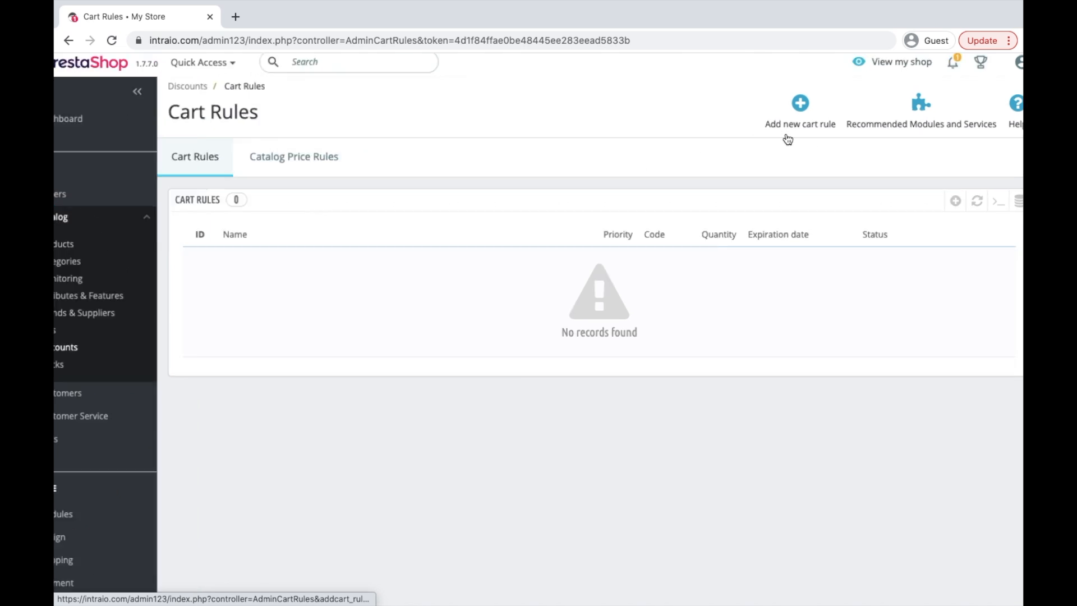
{"action": "scroll", "coordinate": [649, 153], "scroll_direction": "up", "scroll_amount": 2}
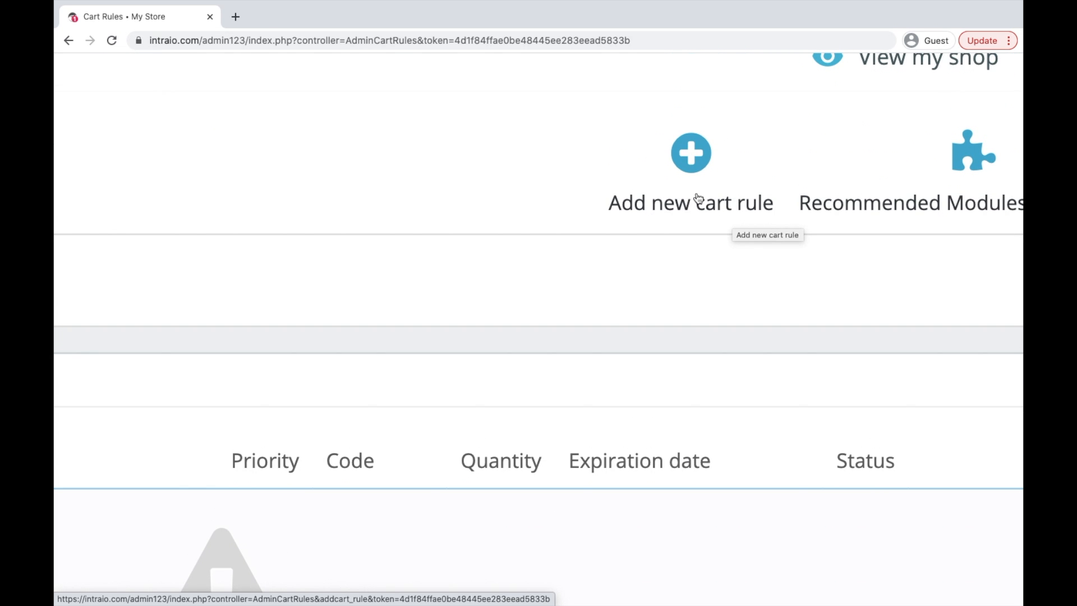
{"action": "left_click", "coordinate": [690, 164]}
{"action": "scroll", "coordinate": [409, 190], "scroll_direction": "down", "scroll_amount": 5}
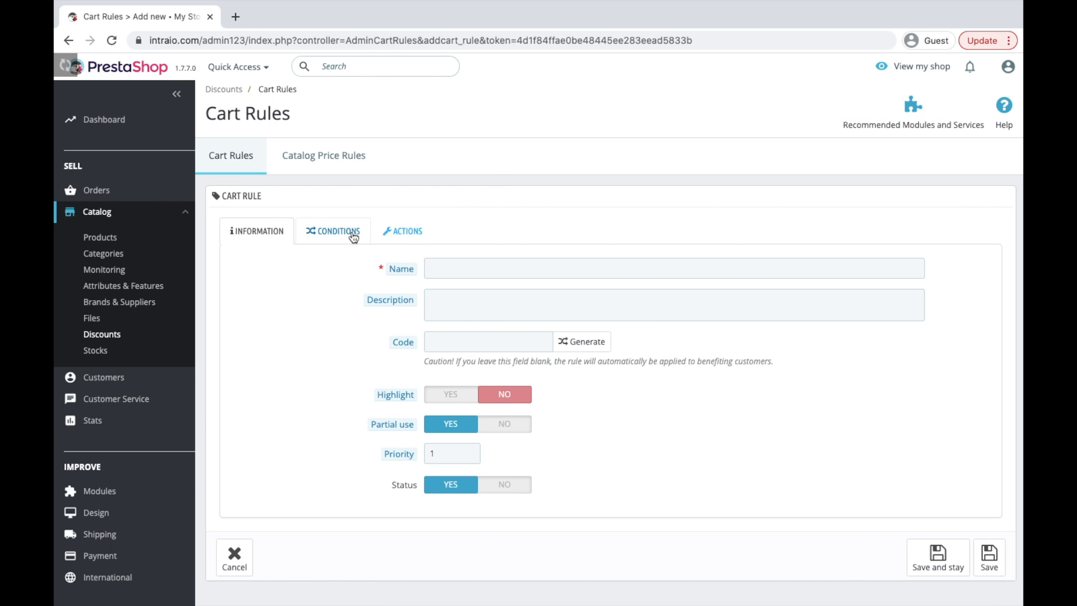
Look through the Information, Conditions and Actions sections of the new cart rule.
{"action": "mouse_move", "coordinate": [392, 307]}
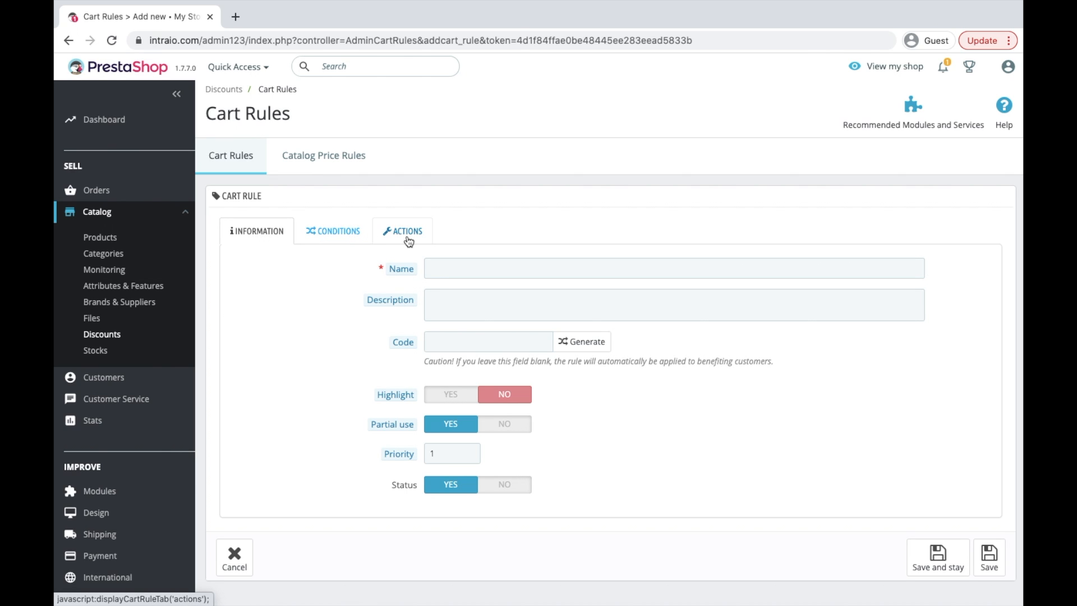
{"action": "left_click", "coordinate": [401, 234]}
{"action": "left_click", "coordinate": [332, 231]}
{"action": "left_click", "coordinate": [254, 231]}
{"action": "left_click", "coordinate": [331, 229]}
{"action": "left_click", "coordinate": [397, 234]}
{"action": "left_click", "coordinate": [259, 229]}
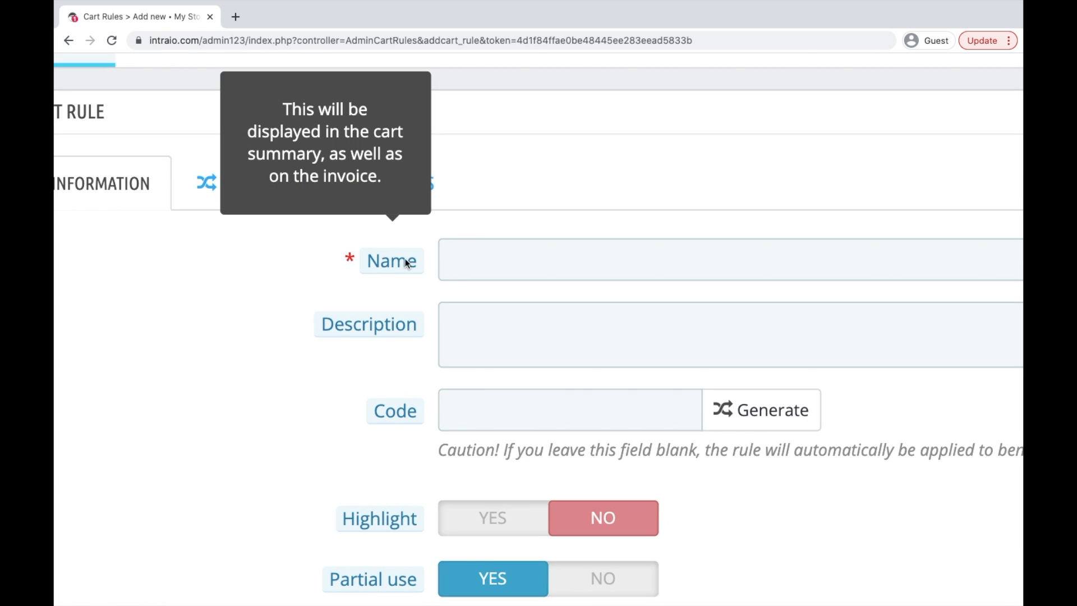
Name the cart rule "Diwali Offer".
{"action": "left_click", "coordinate": [473, 262]}
{"action": "scroll", "coordinate": [473, 260], "scroll_direction": "down", "scroll_amount": 5}
{"action": "scroll", "coordinate": [492, 284], "scroll_direction": "right", "scroll_amount": 3}
{"action": "scroll", "coordinate": [491, 284], "scroll_direction": "right", "scroll_amount": 1}
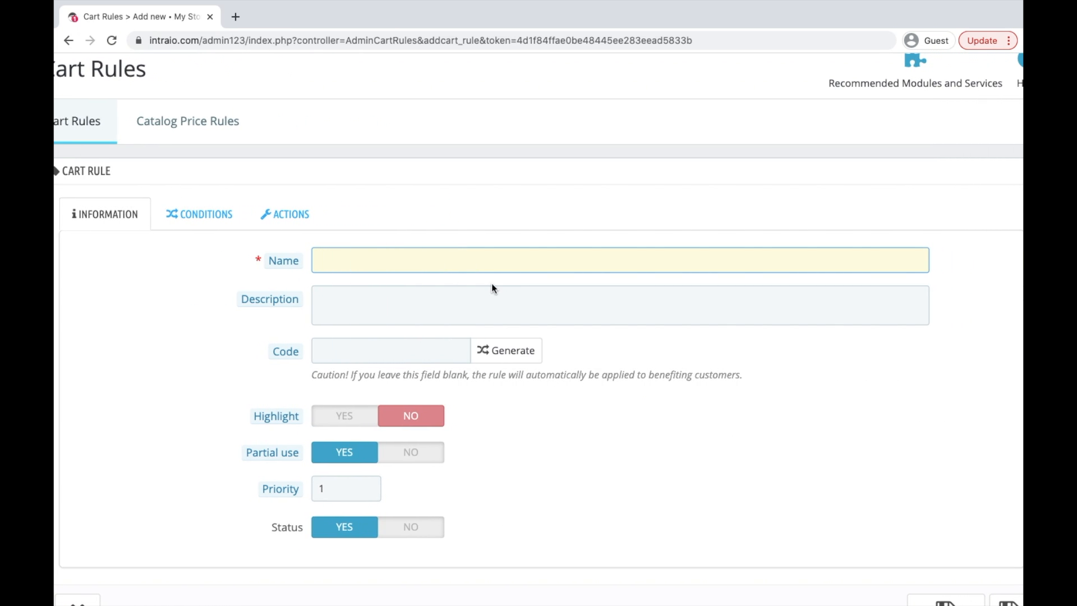
{"action": "type", "text": "Diwali Offer"}
Describe the cart rule as "Flat 50% off on your cart".
{"action": "left_click", "coordinate": [426, 311]}
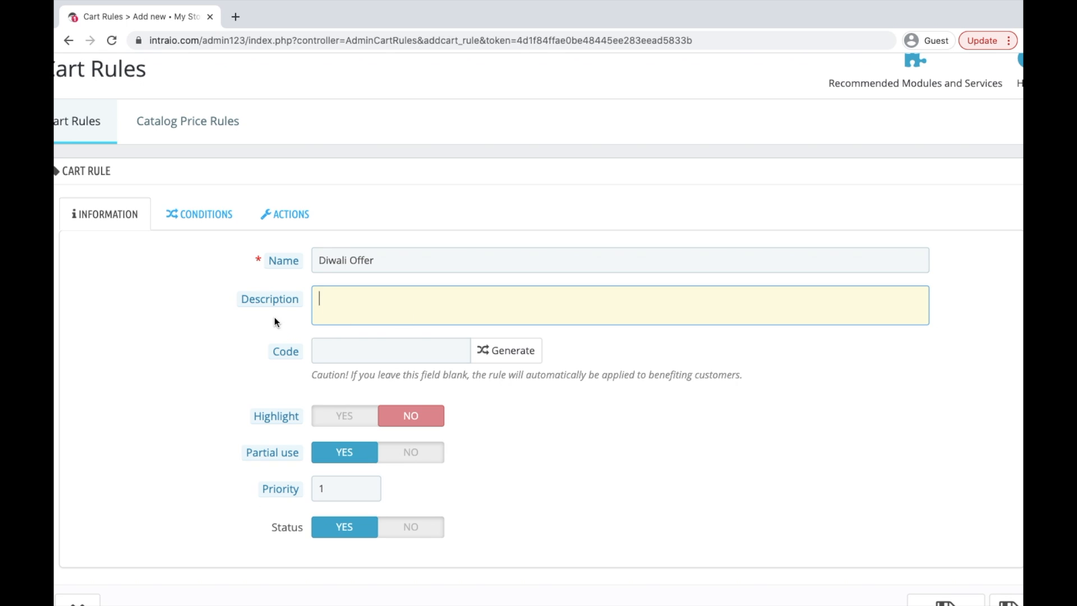
{"action": "type", "text": "Flat 50%"}
{"action": "type", "text": " off o"}
{"action": "type", "text": "n your "}
{"action": "type", "text": "car"}
{"action": "key", "text": "BackSpace"}
{"action": "key", "text": "BackSpace"}
{"action": "key", "text": "BackSpace"}
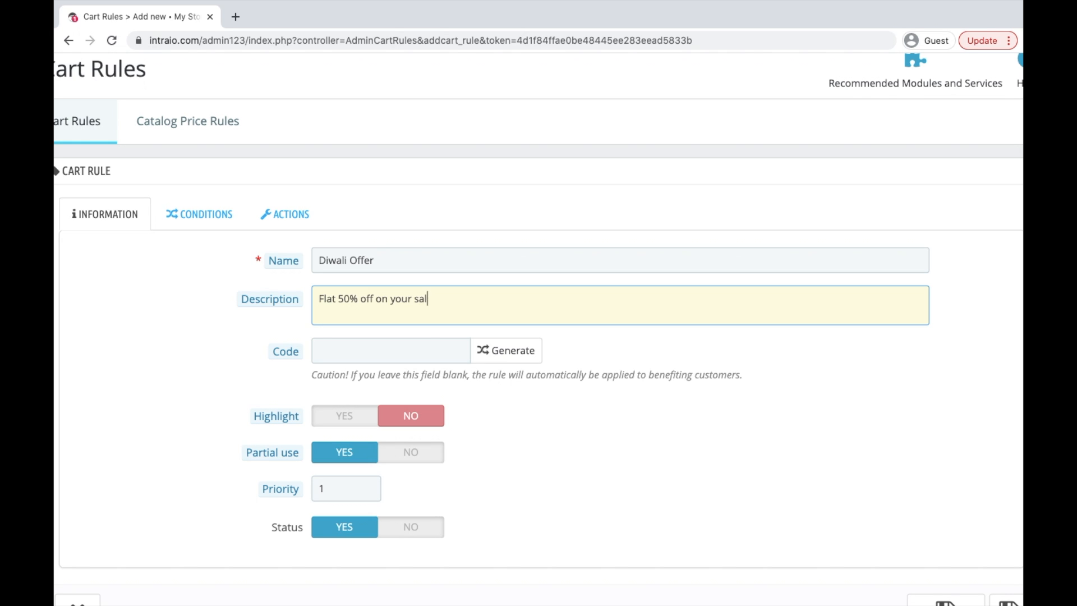
{"action": "type", "text": "cart"}
Generate a random code for the cart rule and replace it with FLAT50.
{"action": "left_click", "coordinate": [339, 350]}
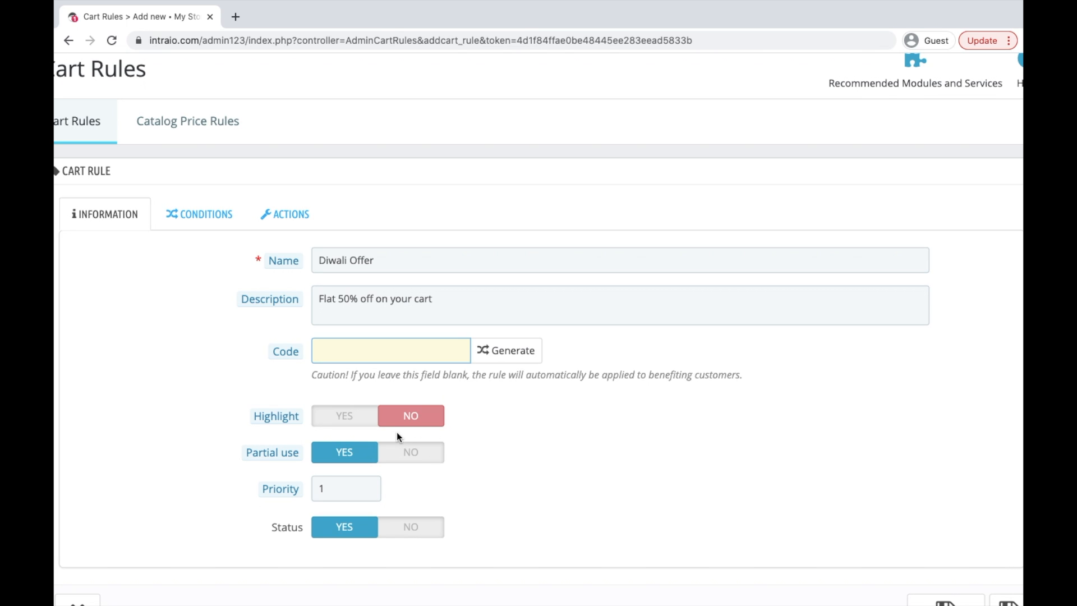
{"action": "left_click", "coordinate": [498, 357]}
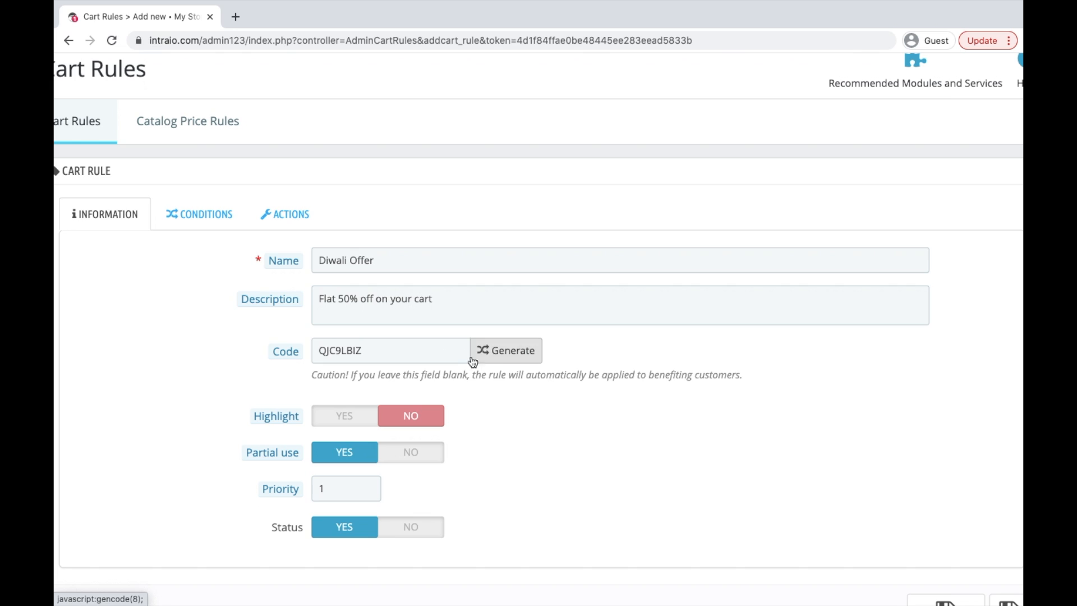
{"action": "left_click", "coordinate": [375, 357]}
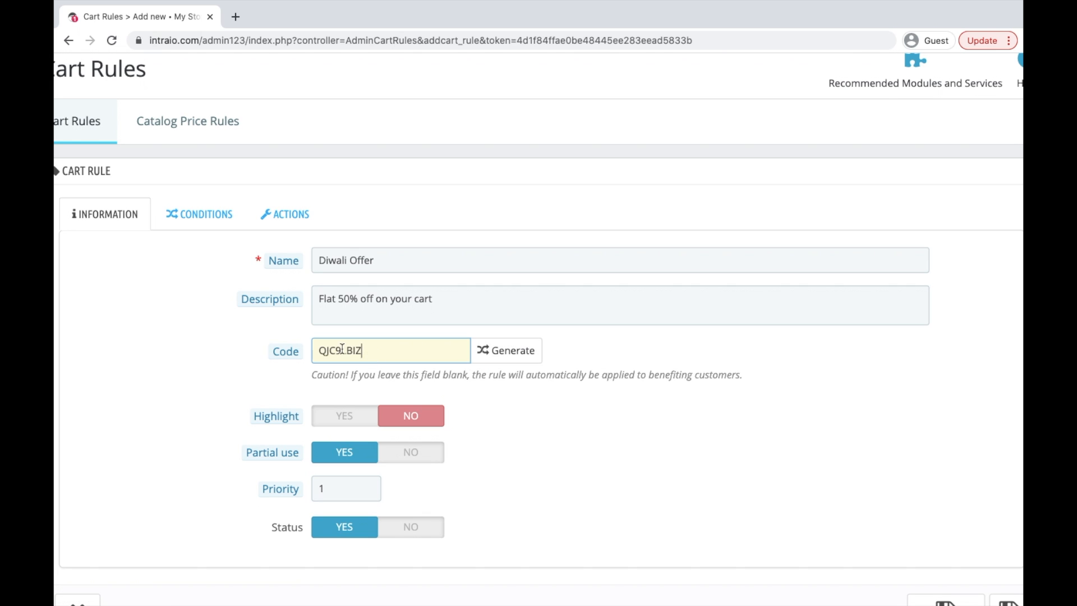
{"action": "left_click_drag", "start_coordinate": [384, 353], "coordinate": [298, 353]}
{"action": "scroll", "coordinate": [339, 349], "scroll_direction": "up", "scroll_amount": 1}
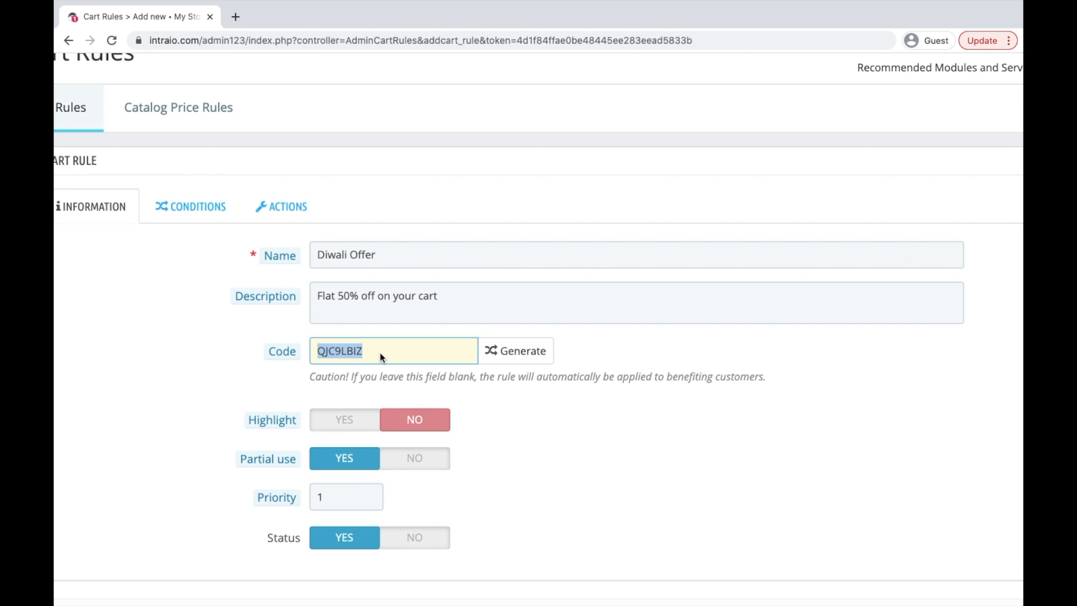
{"action": "key", "text": "BackSpace"}
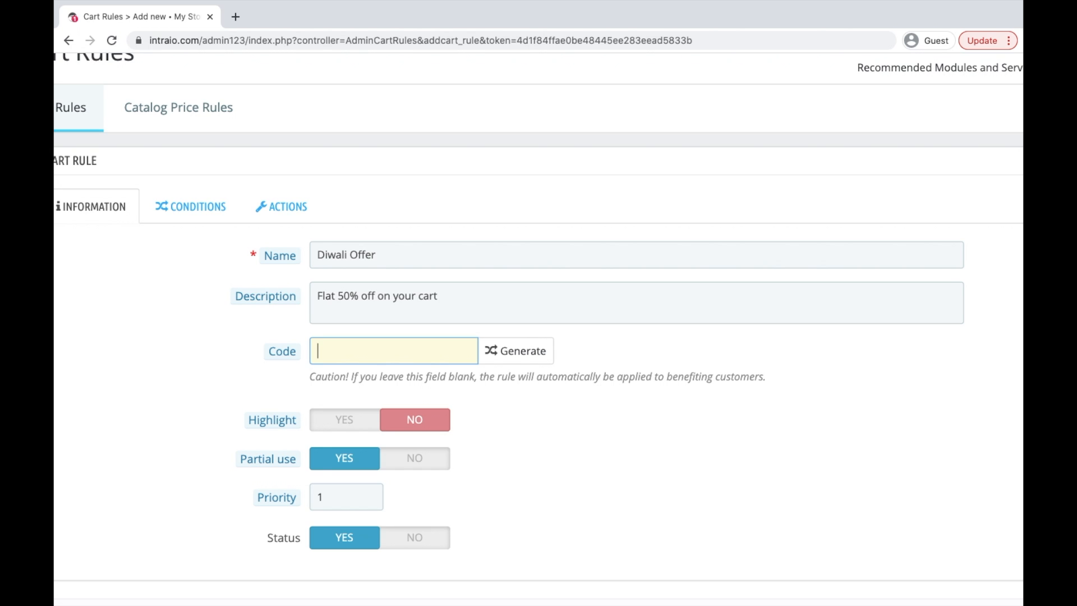
{"action": "type", "text": "FLAT50"}
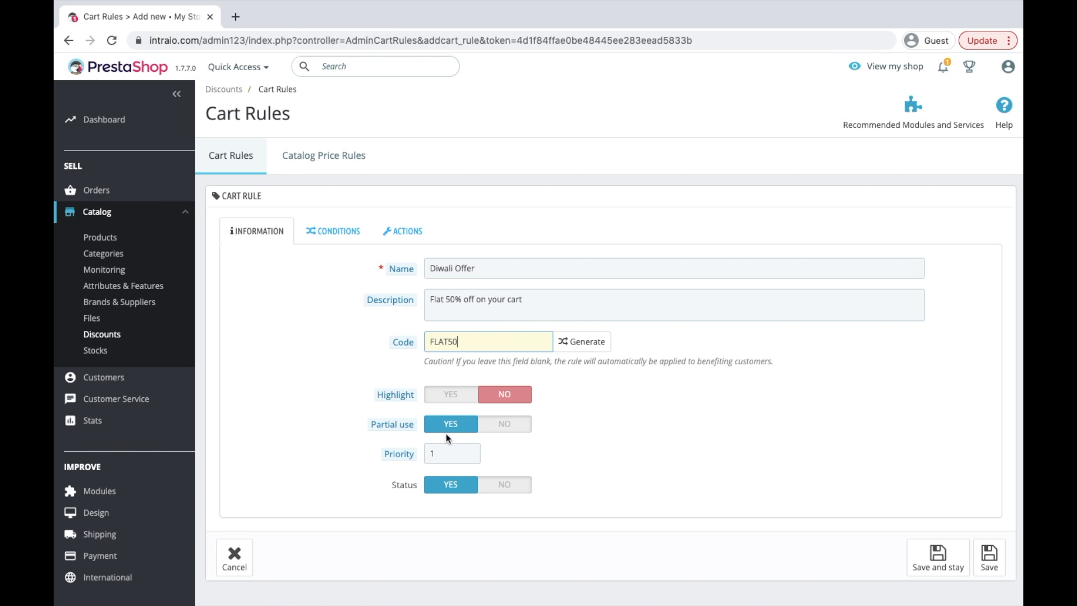
{"action": "mouse_move", "coordinate": [394, 429]}
{"action": "left_click", "coordinate": [451, 460]}
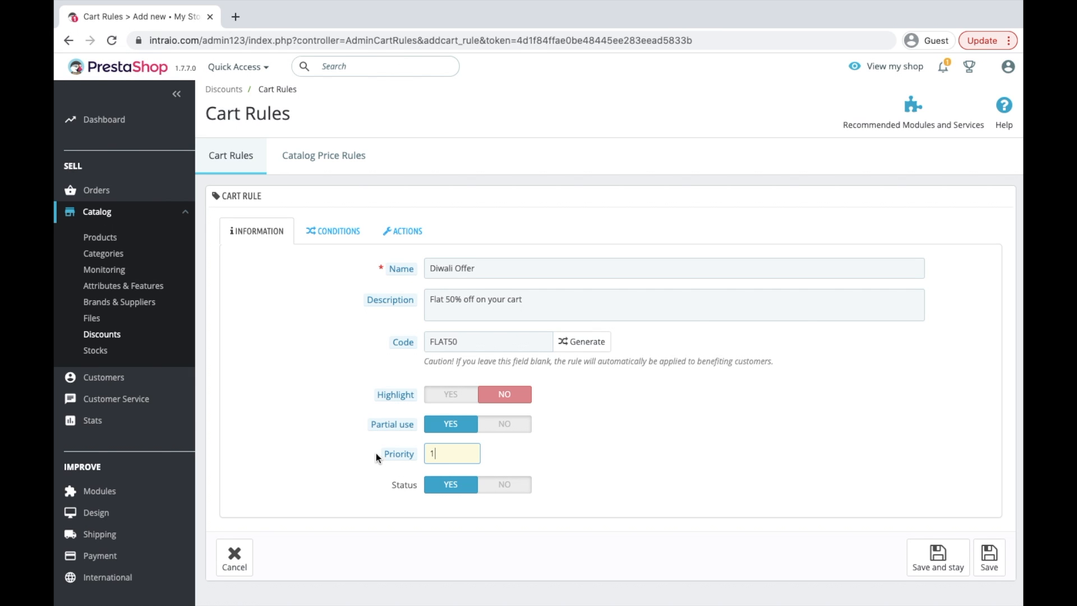
{"action": "mouse_move", "coordinate": [399, 455]}
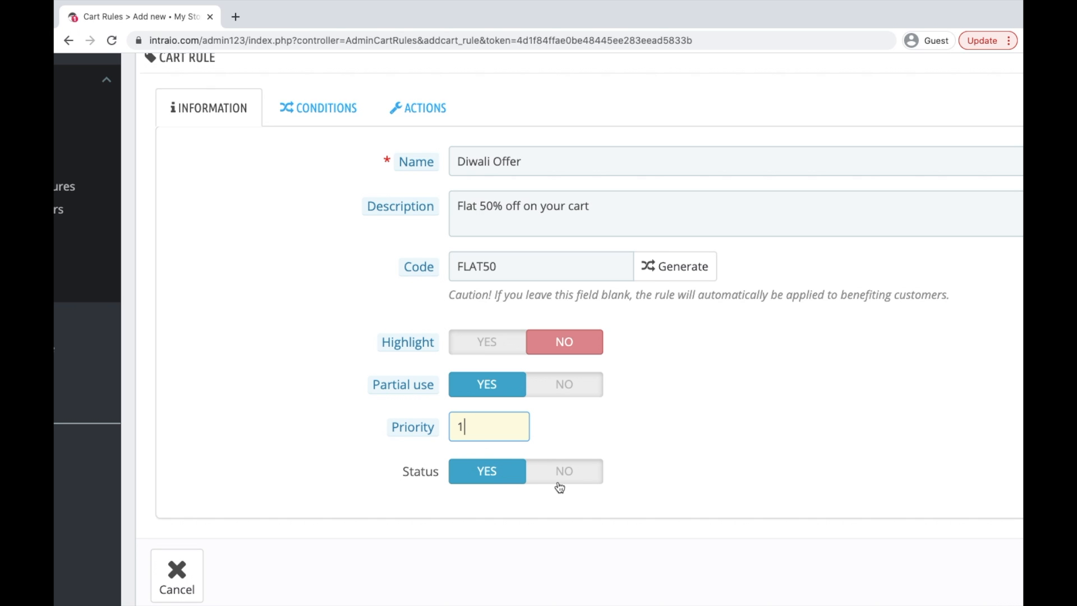
{"action": "scroll", "coordinate": [376, 305], "scroll_direction": "up", "scroll_amount": 2}
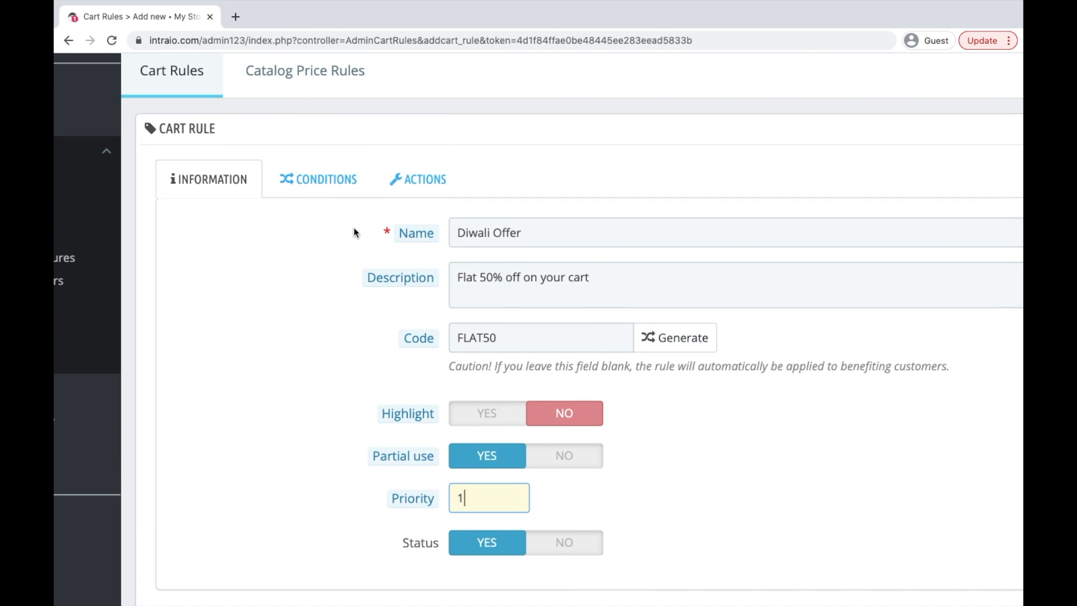
In the cart rule's conditions, extend the validity period's end date to 2021-04-30.
{"action": "left_click", "coordinate": [324, 180]}
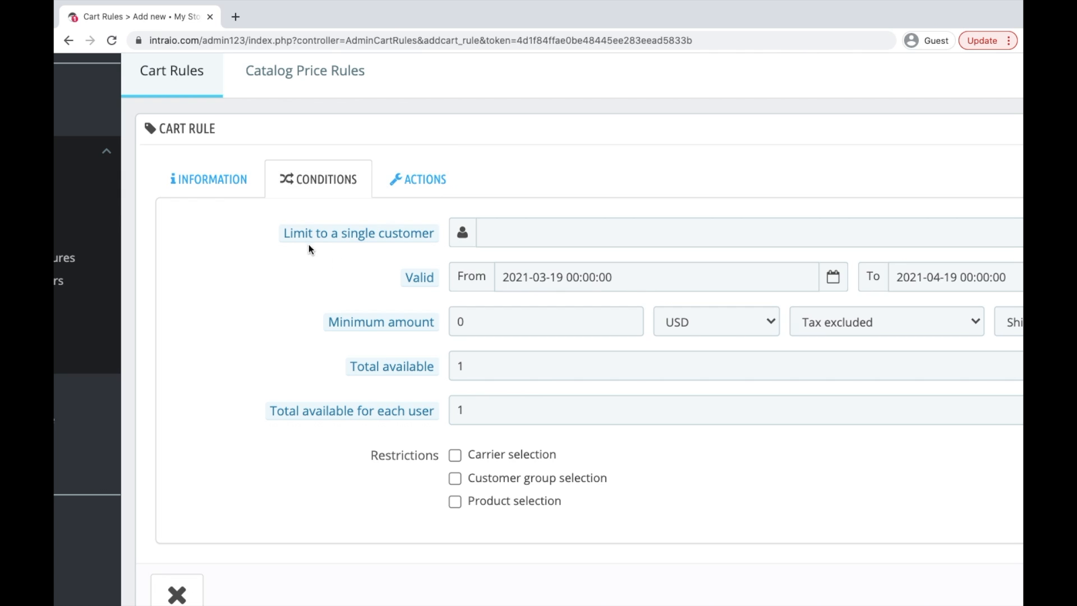
{"action": "scroll", "coordinate": [505, 235], "scroll_direction": "right", "scroll_amount": 3}
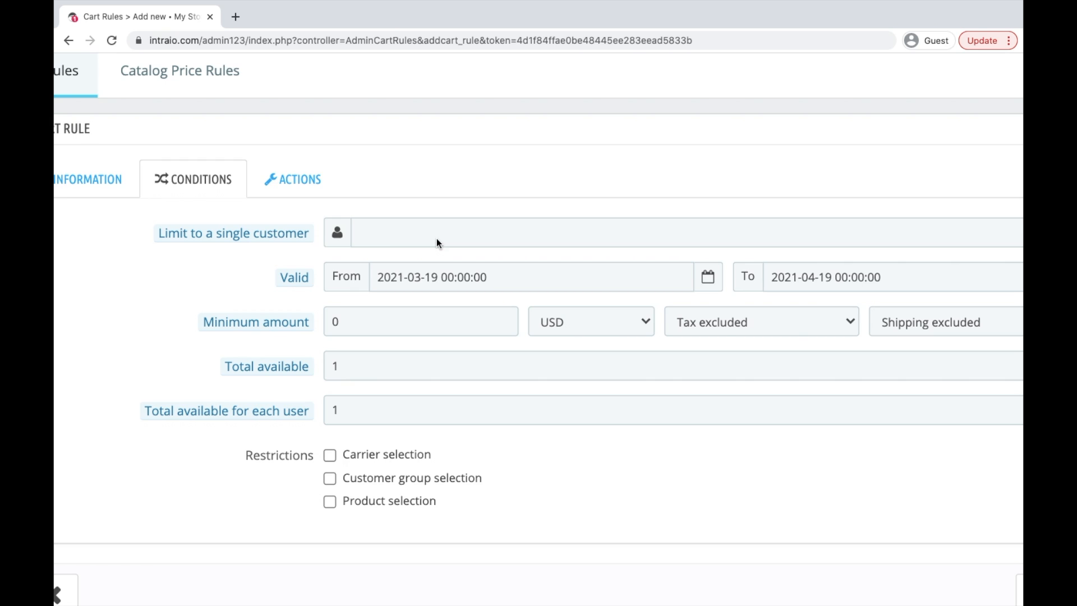
{"action": "left_click", "coordinate": [422, 231]}
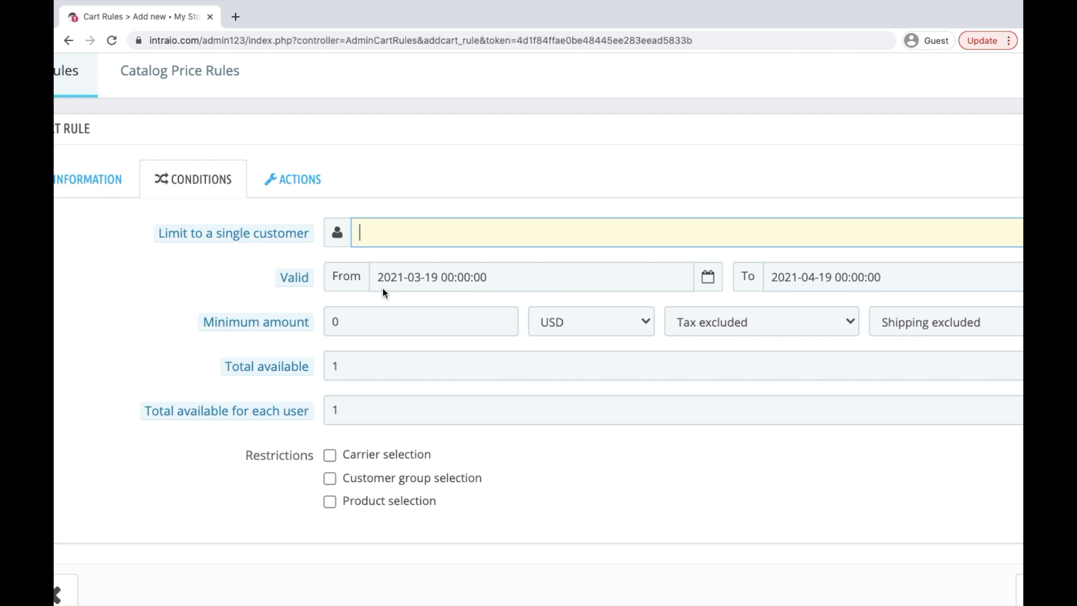
{"action": "left_click", "coordinate": [452, 274]}
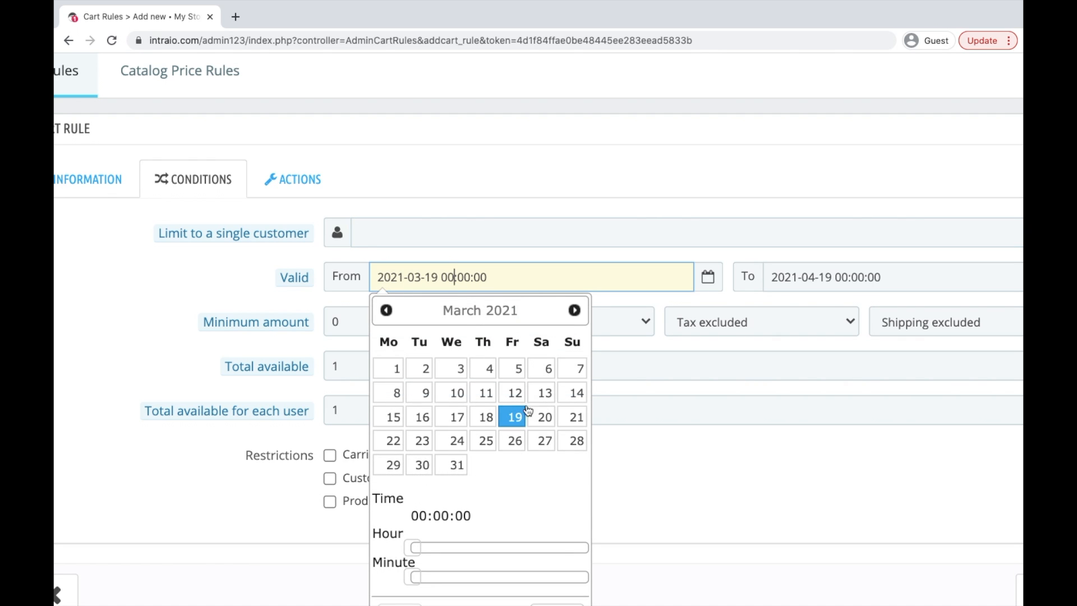
{"action": "left_click", "coordinate": [618, 450]}
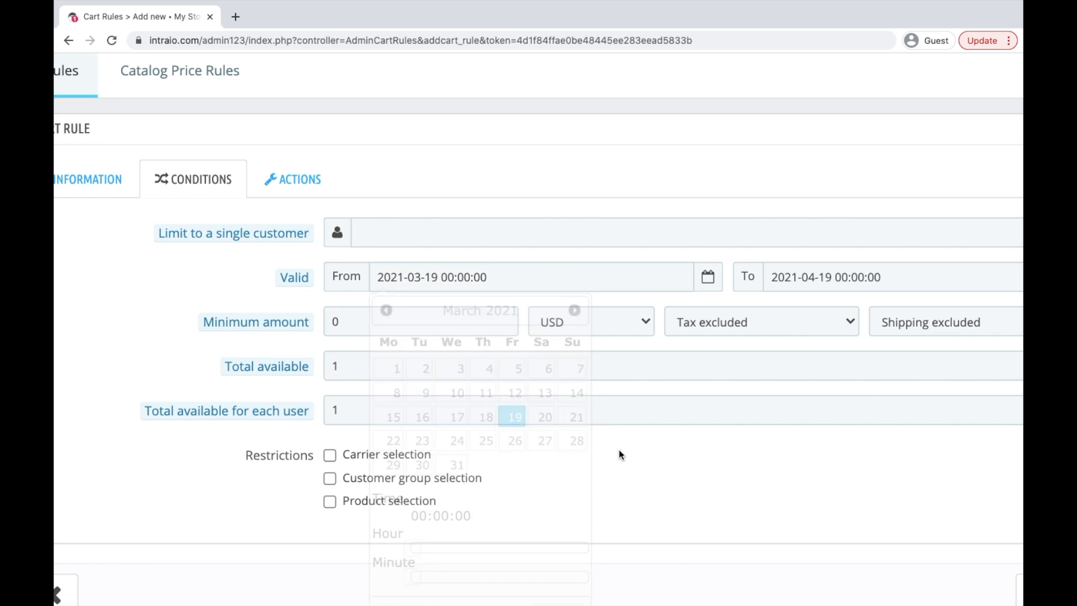
{"action": "left_click", "coordinate": [801, 280]}
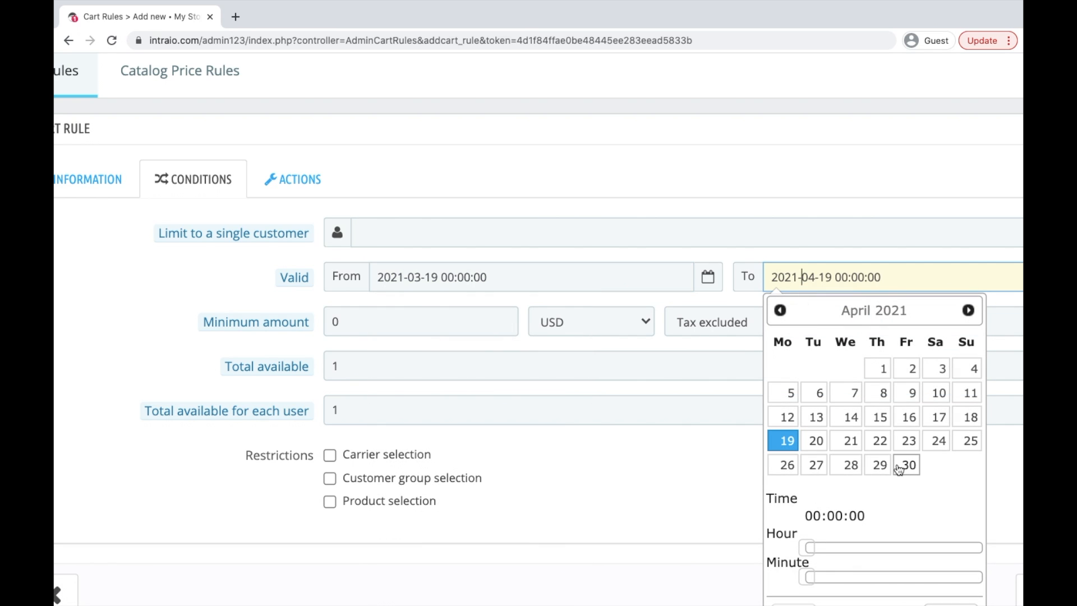
{"action": "left_click", "coordinate": [900, 464]}
{"action": "left_click", "coordinate": [628, 442]}
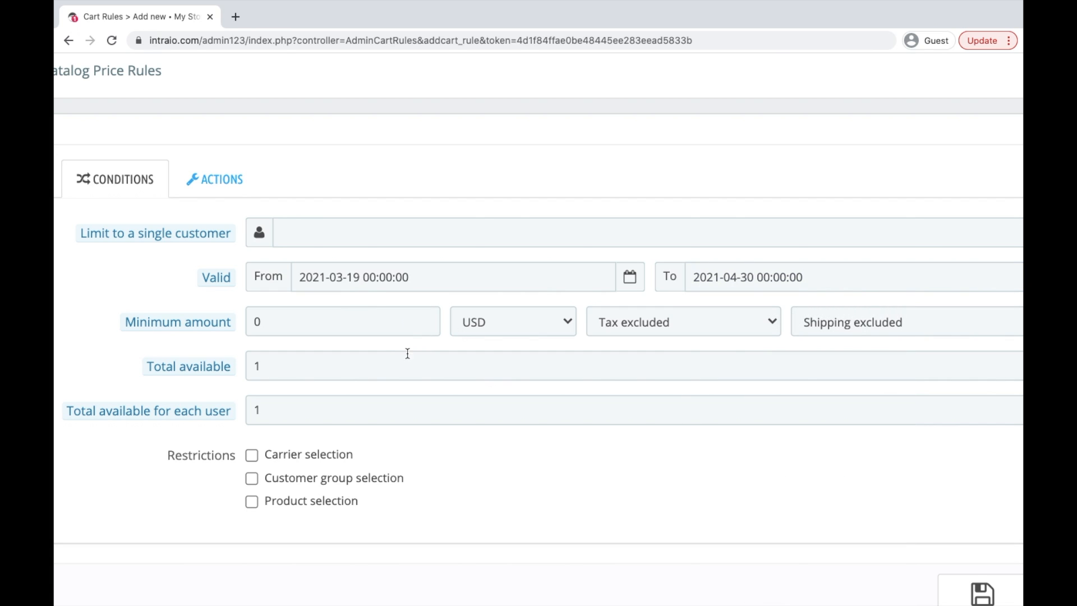
Set the cart rule's minimum amount to 1000 in USD with tax excluded.
{"action": "left_click", "coordinate": [295, 322]}
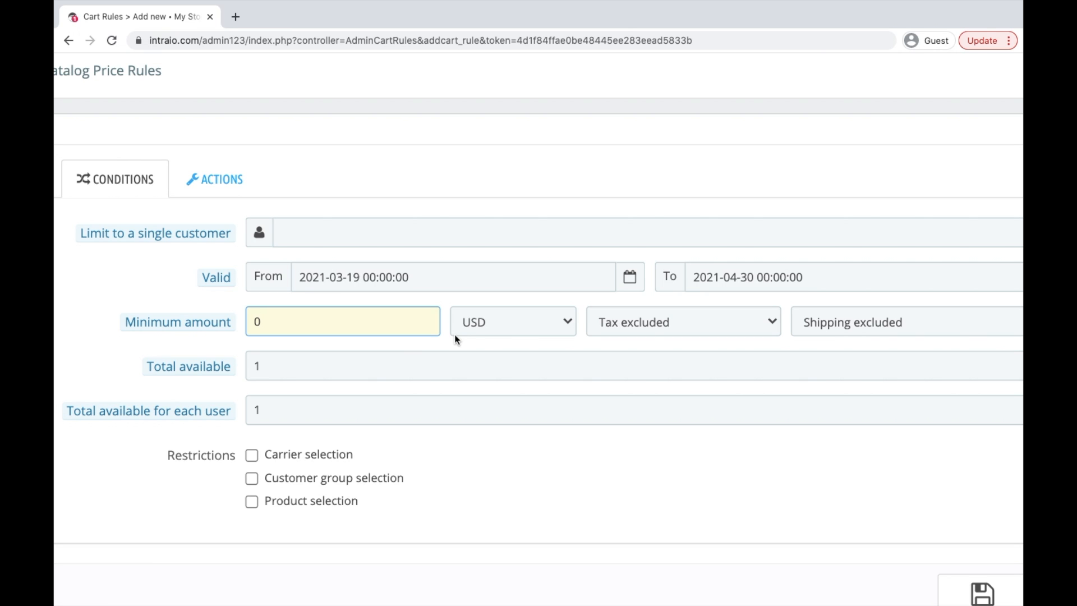
{"action": "key", "text": "BackSpace"}
{"action": "type", "text": "1000"}
{"action": "key", "text": "BackSpace"}
{"action": "key", "text": "BackSpace"}
{"action": "key", "text": "BackSpace"}
{"action": "type", "text": "000"}
{"action": "left_click", "coordinate": [513, 328]}
{"action": "left_click", "coordinate": [513, 328]}
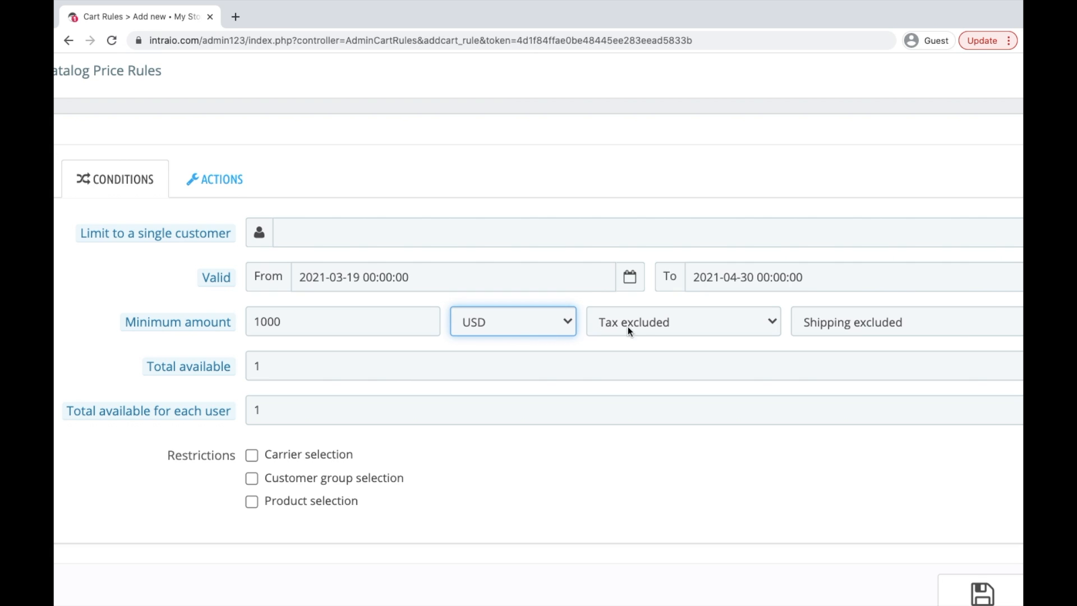
{"action": "left_click", "coordinate": [646, 324]}
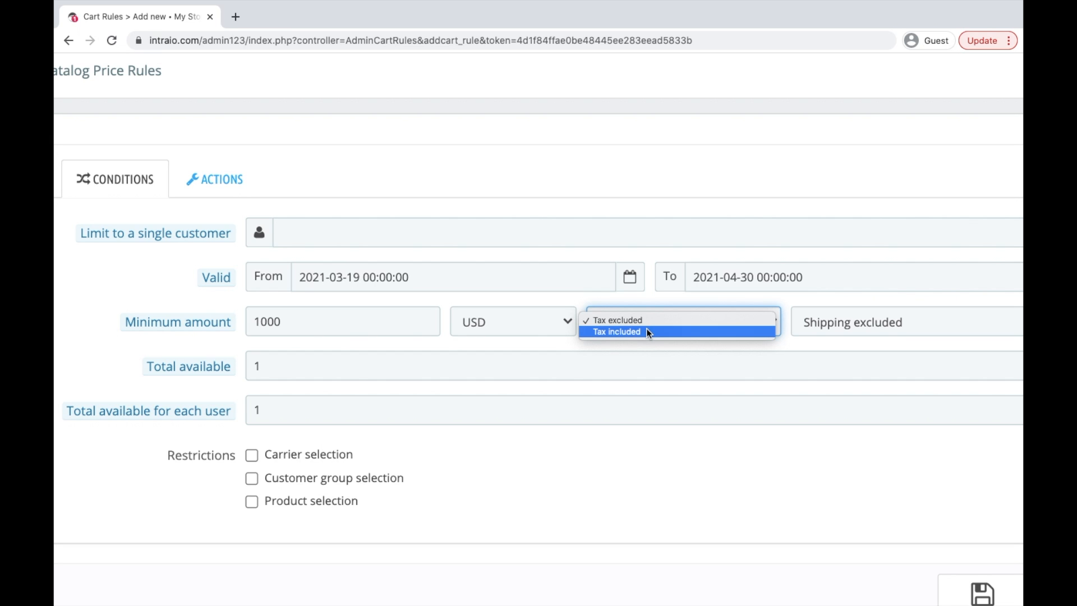
{"action": "left_click", "coordinate": [643, 321]}
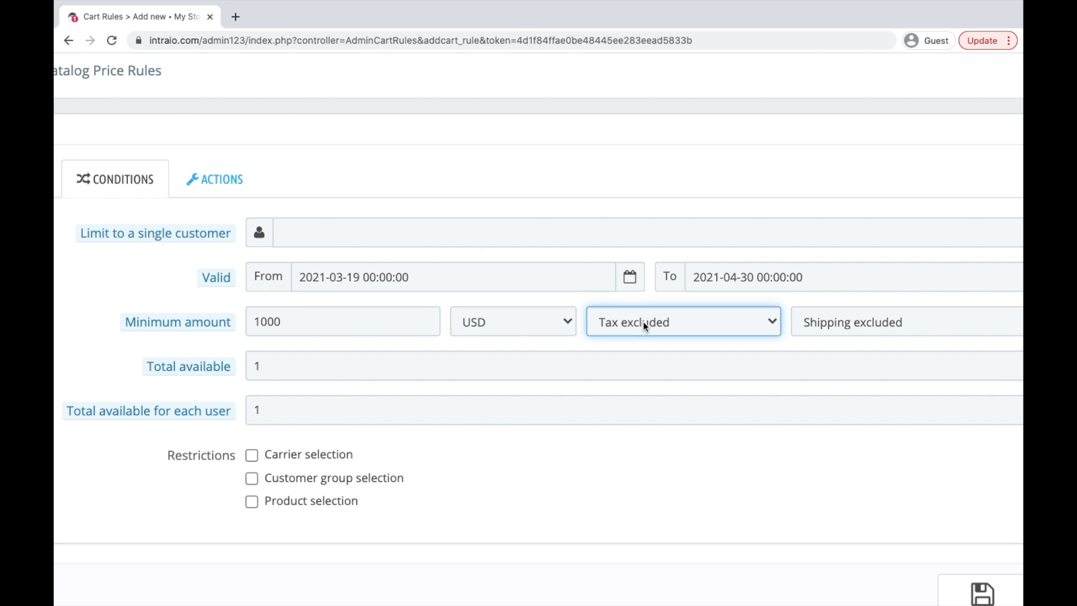
{"action": "scroll", "coordinate": [846, 320], "scroll_direction": "right", "scroll_amount": 3}
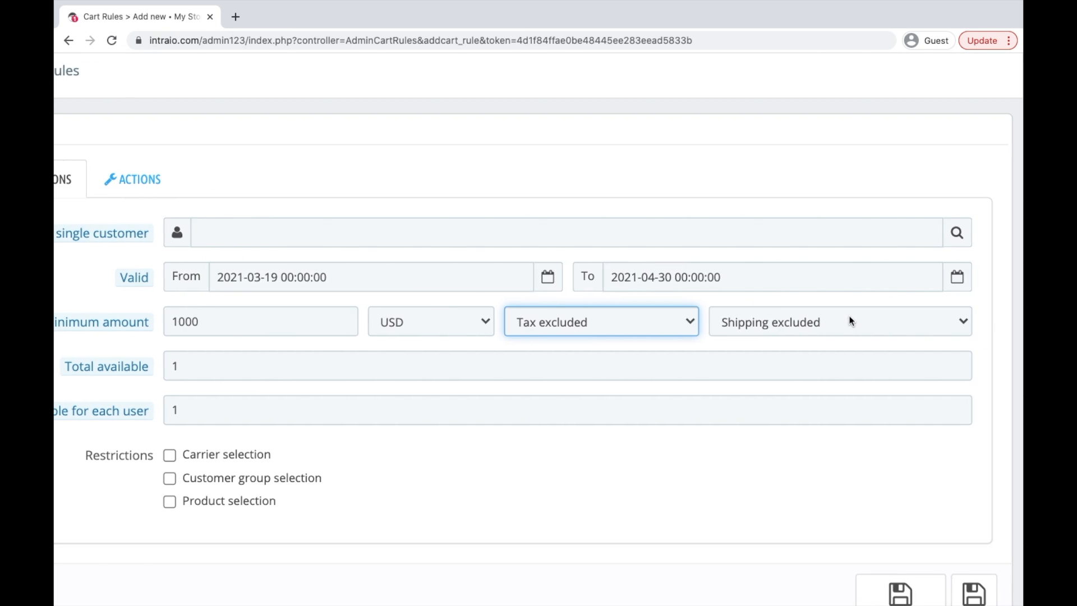
Keep the cart rule's minimum amount set to shipping excluded and tax excluded.
{"action": "left_click", "coordinate": [780, 332]}
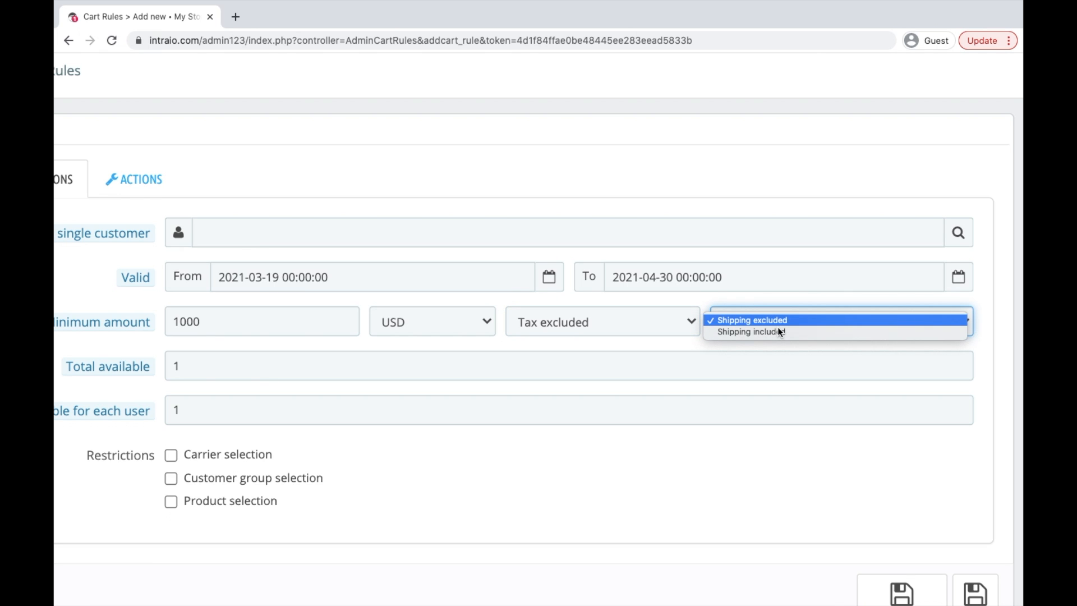
{"action": "left_click", "coordinate": [772, 323]}
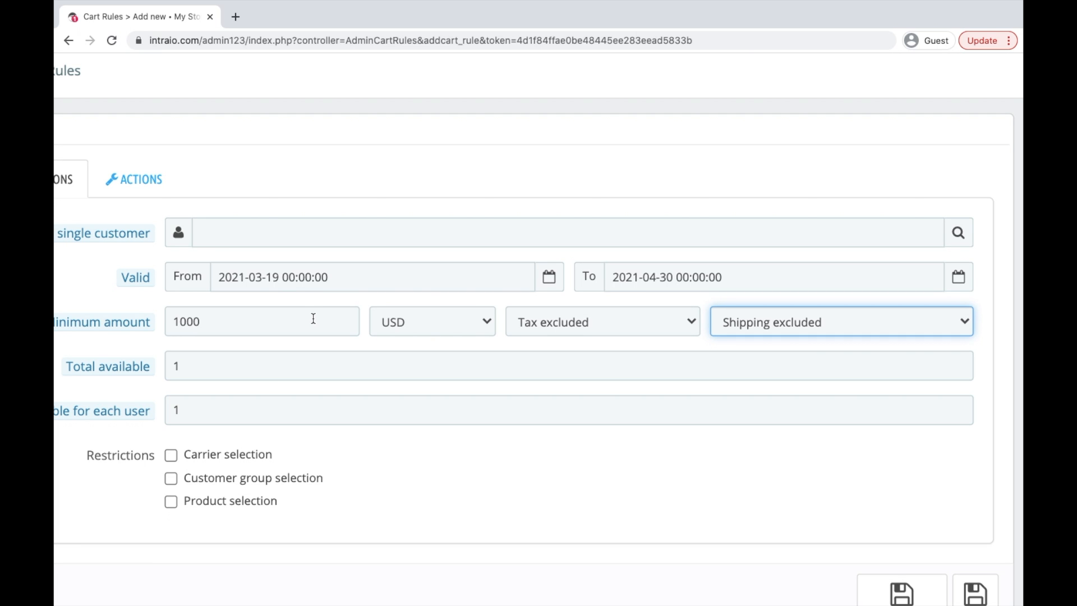
{"action": "left_click", "coordinate": [557, 326]}
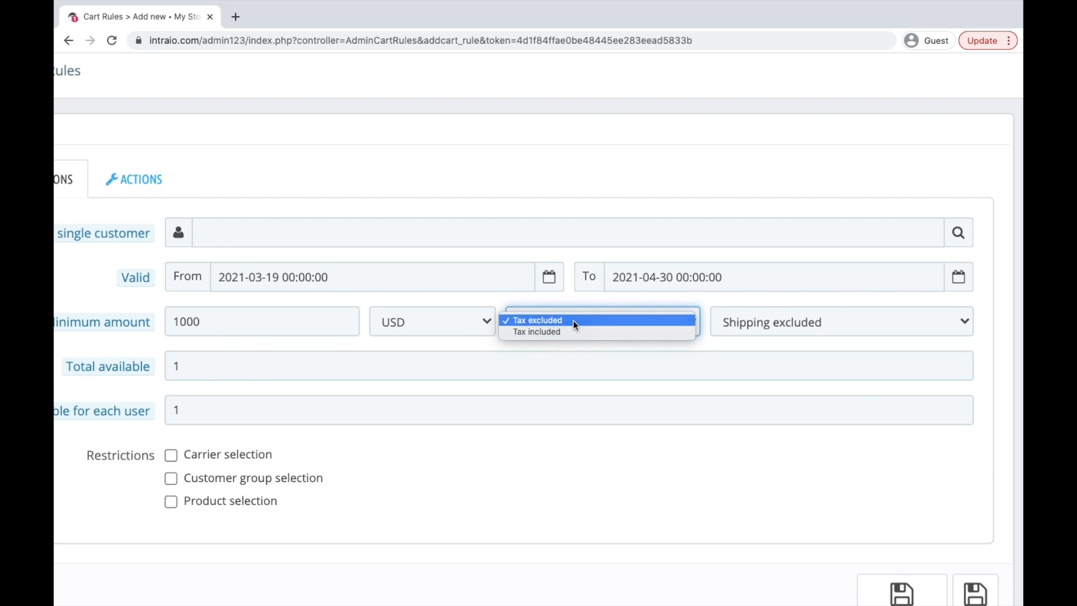
{"action": "left_click", "coordinate": [573, 321]}
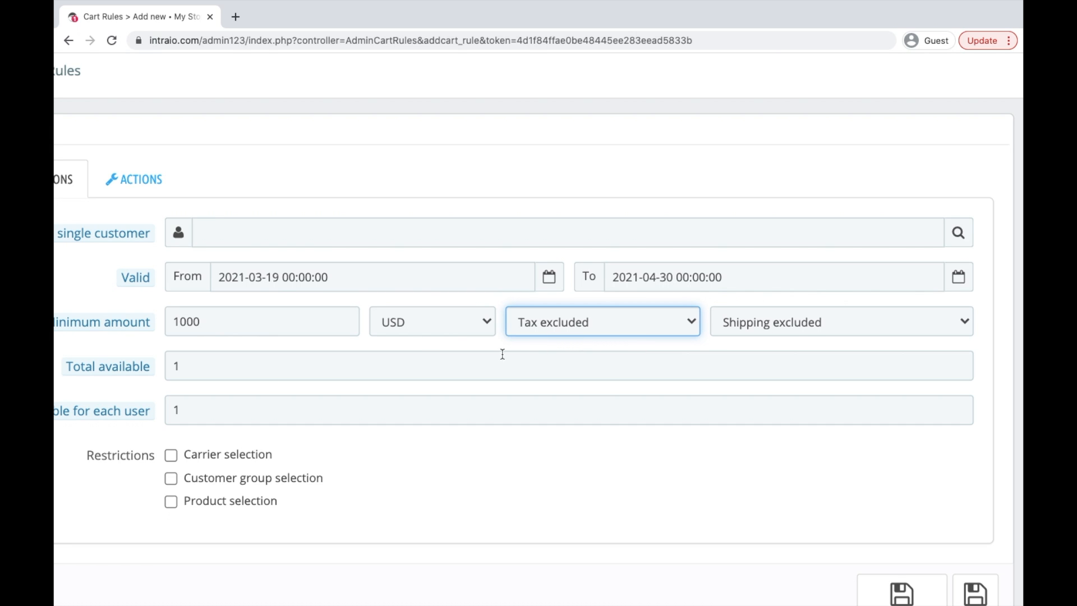
Set the cart rule's total available to 100 and the total available for each user to 1.
{"action": "left_click", "coordinate": [216, 366]}
{"action": "scroll", "coordinate": [218, 409], "scroll_direction": "left", "scroll_amount": 3}
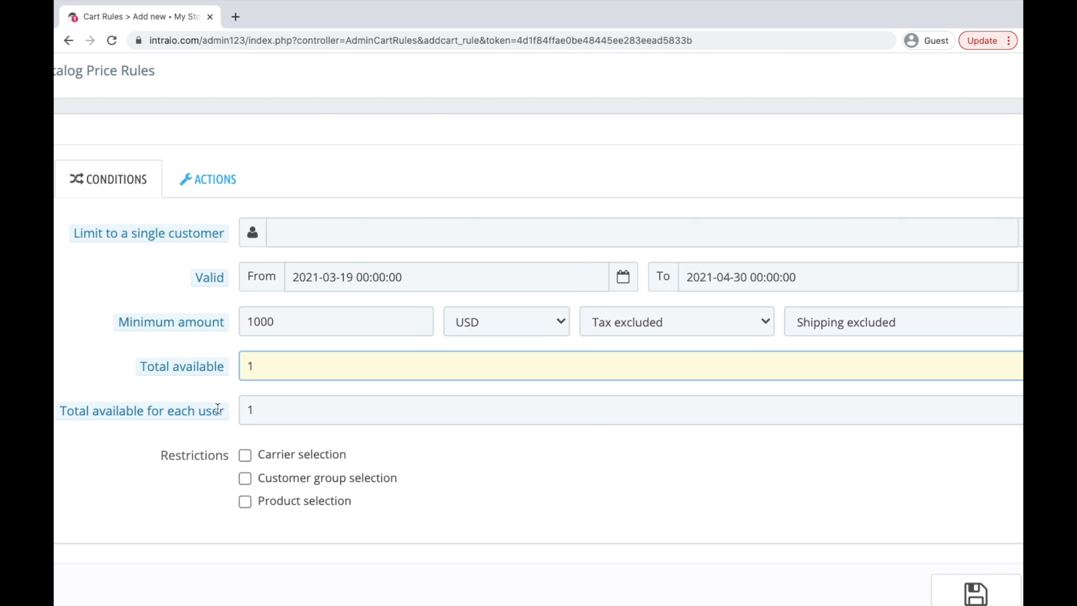
{"action": "scroll", "coordinate": [218, 408], "scroll_direction": "left", "scroll_amount": 1}
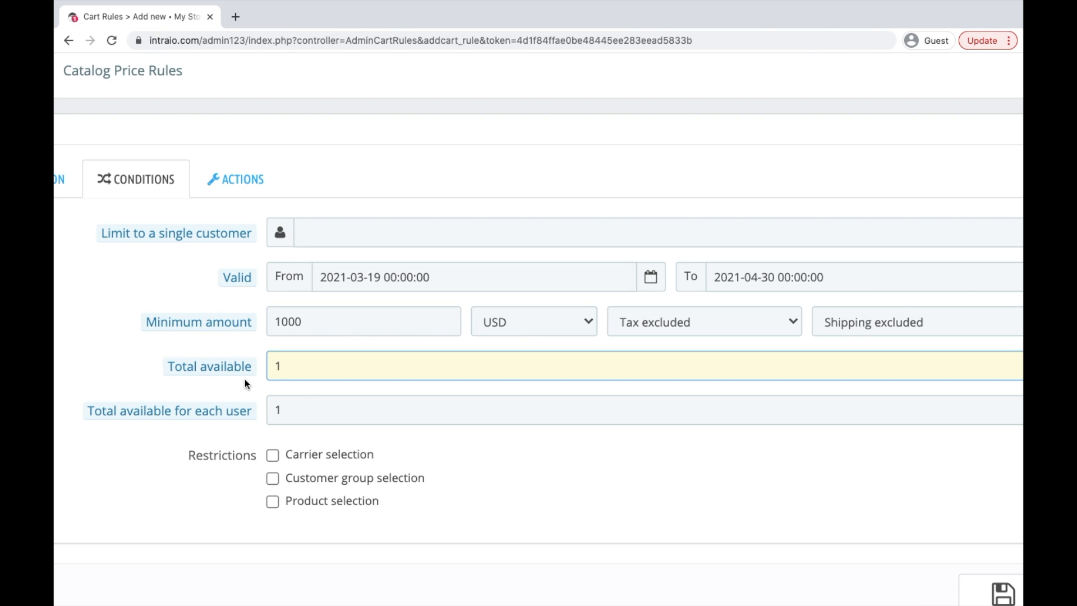
{"action": "type", "text": "00"}
{"action": "left_click", "coordinate": [278, 410]}
{"action": "type", "text": "1"}
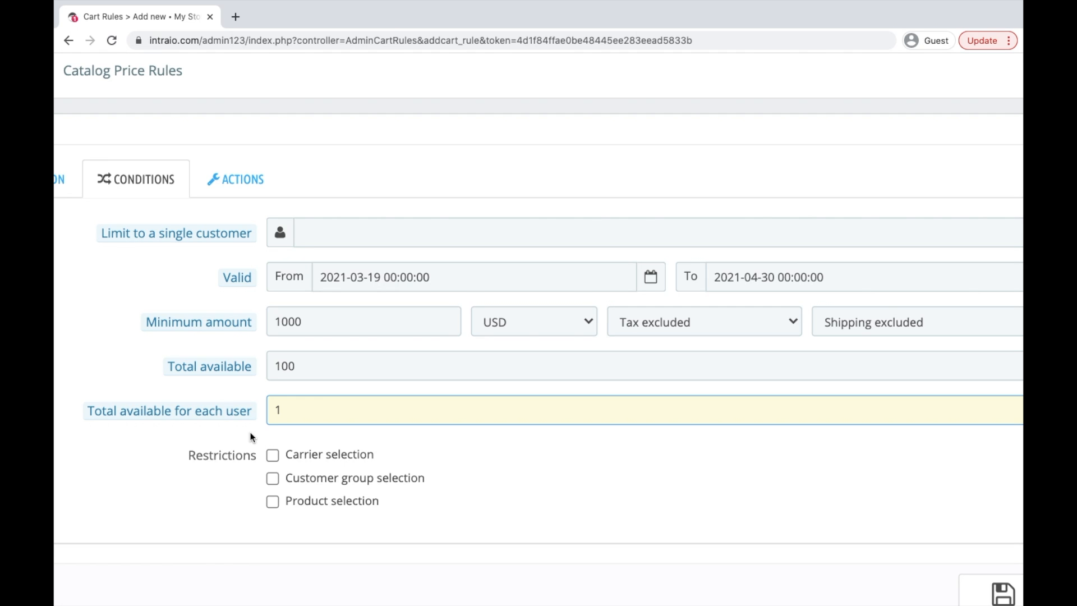
{"action": "key", "text": "BackSpace"}
{"action": "type", "text": "2"}
{"action": "key", "text": "BackSpace"}
{"action": "type", "text": "1"}
Try the carrier restriction by removing My carrier (Delivery next day!) from the selected carriers and adding it back, then disable the restriction.
{"action": "scroll", "coordinate": [233, 408], "scroll_direction": "down", "scroll_amount": 2}
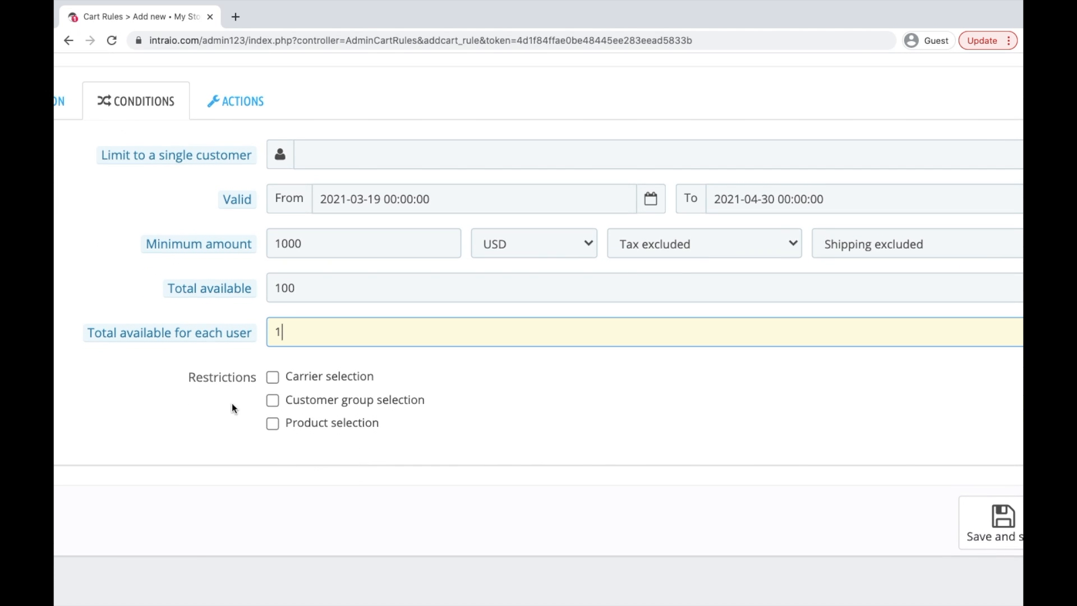
{"action": "left_click", "coordinate": [273, 382]}
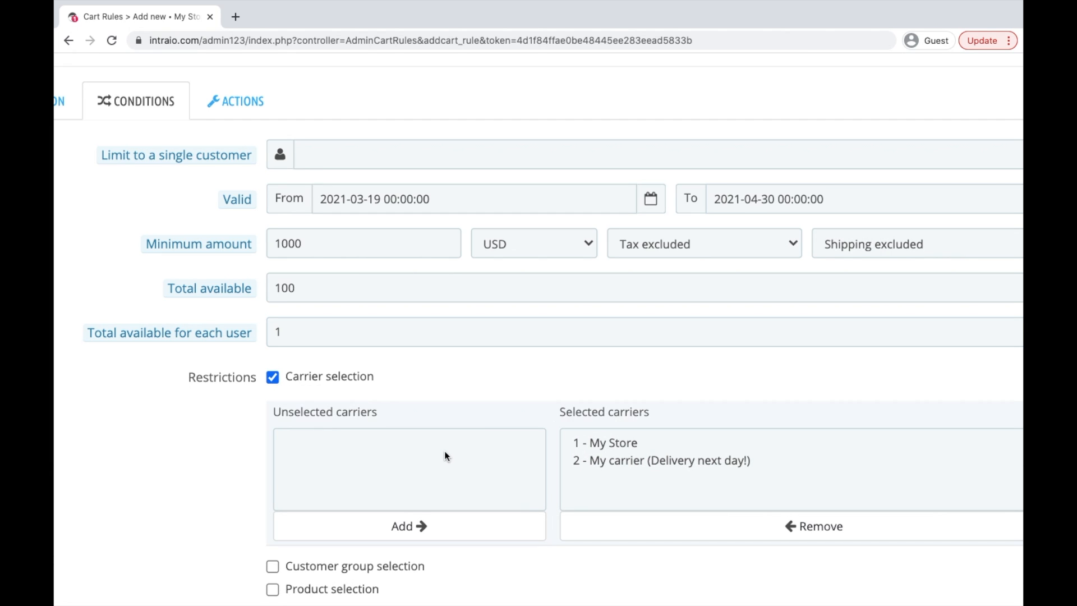
{"action": "left_click", "coordinate": [611, 465]}
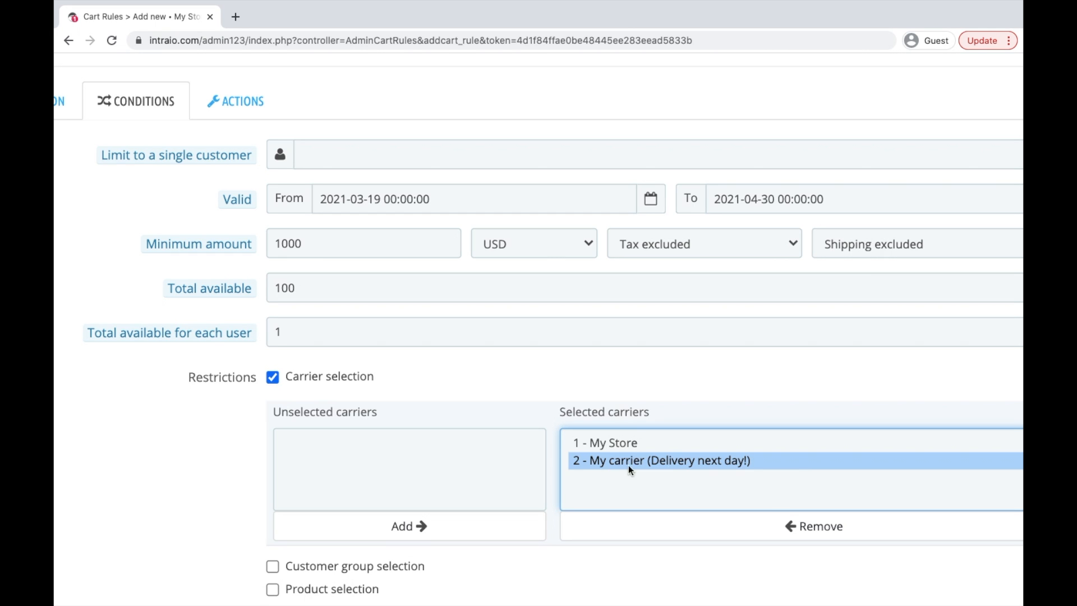
{"action": "left_click", "coordinate": [785, 529]}
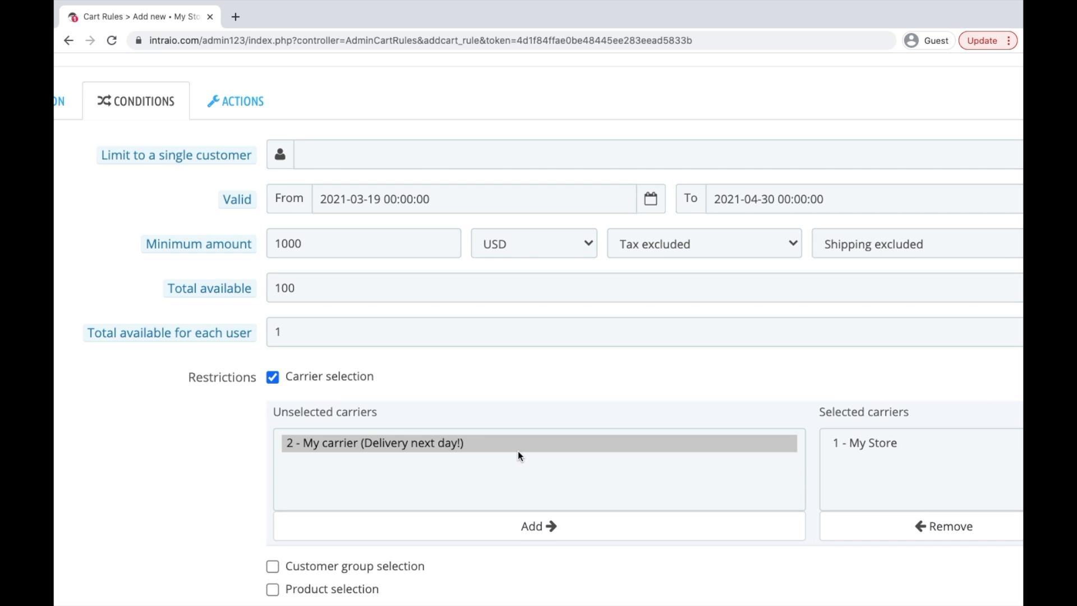
{"action": "left_click", "coordinate": [847, 453]}
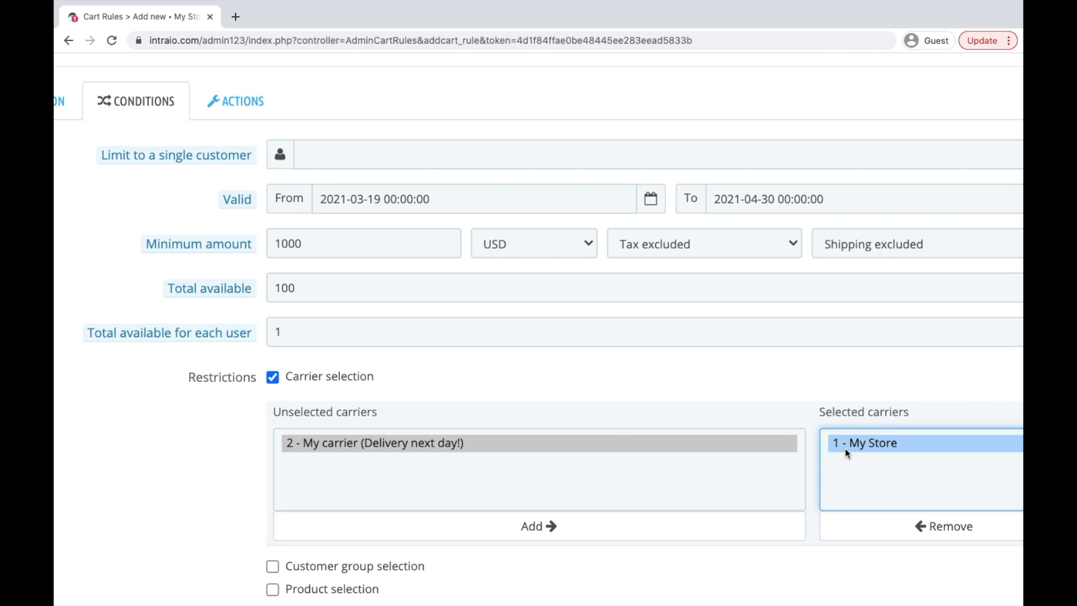
{"action": "scroll", "coordinate": [494, 449], "scroll_direction": "down", "scroll_amount": 3}
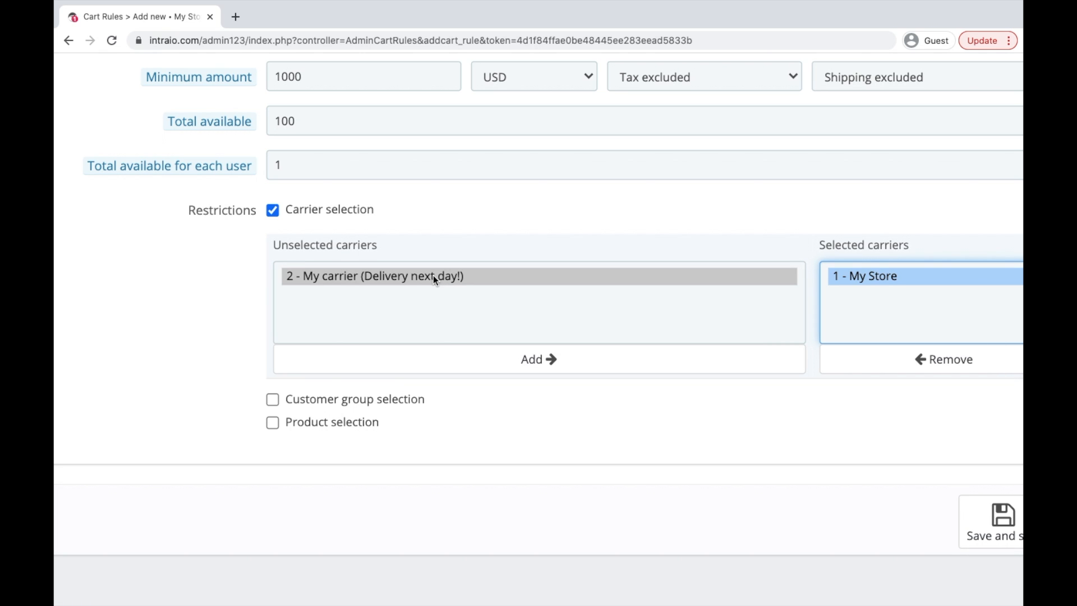
{"action": "left_click", "coordinate": [486, 359]}
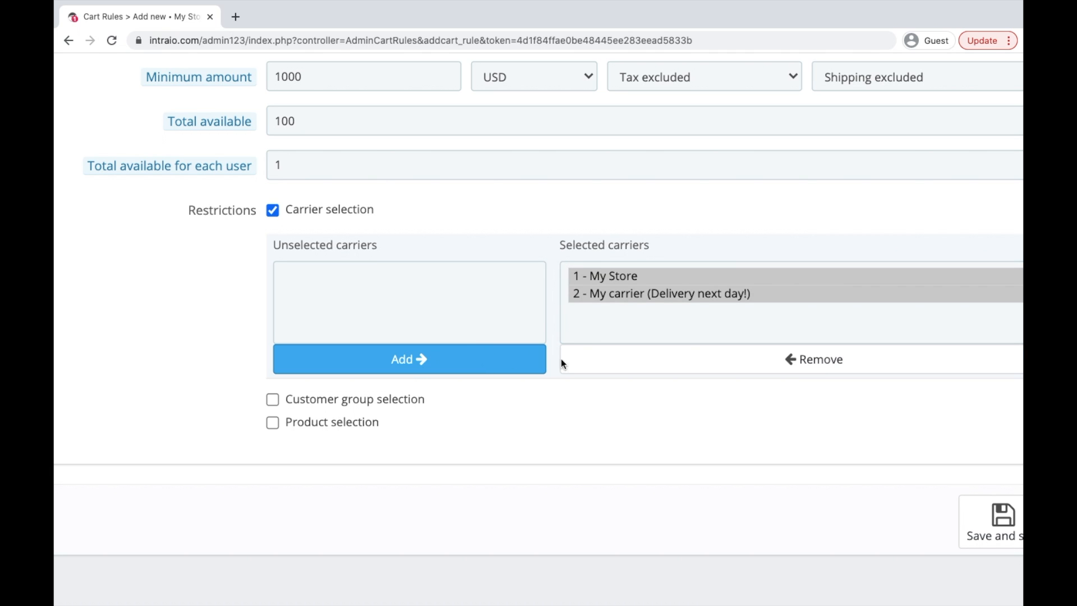
{"action": "left_click", "coordinate": [273, 211]}
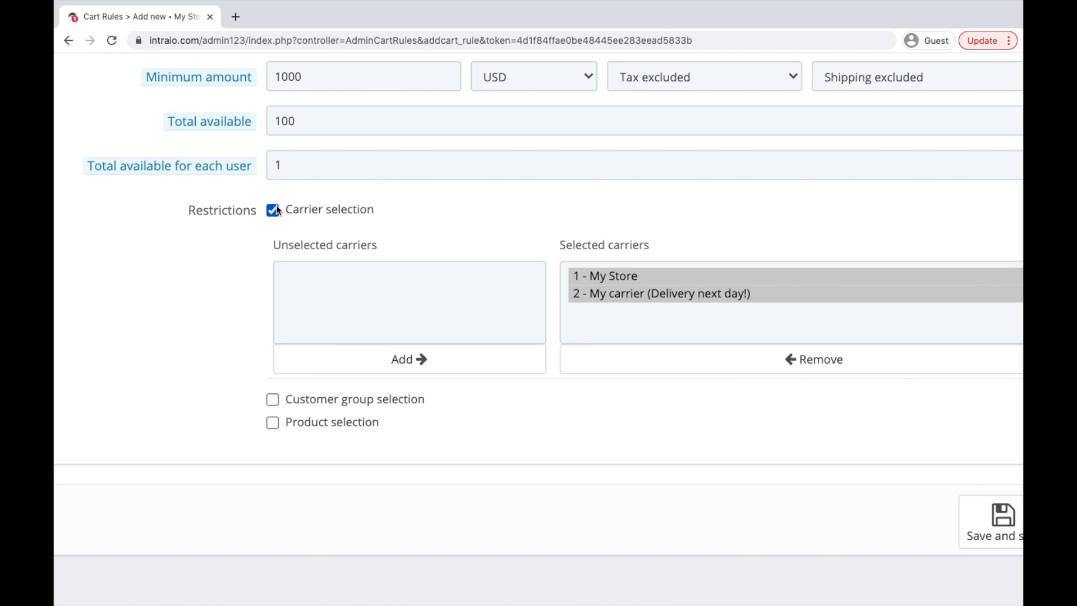
Try the customer group restriction with the Customer group selected, and turn the restriction off again.
{"action": "left_click", "coordinate": [296, 368]}
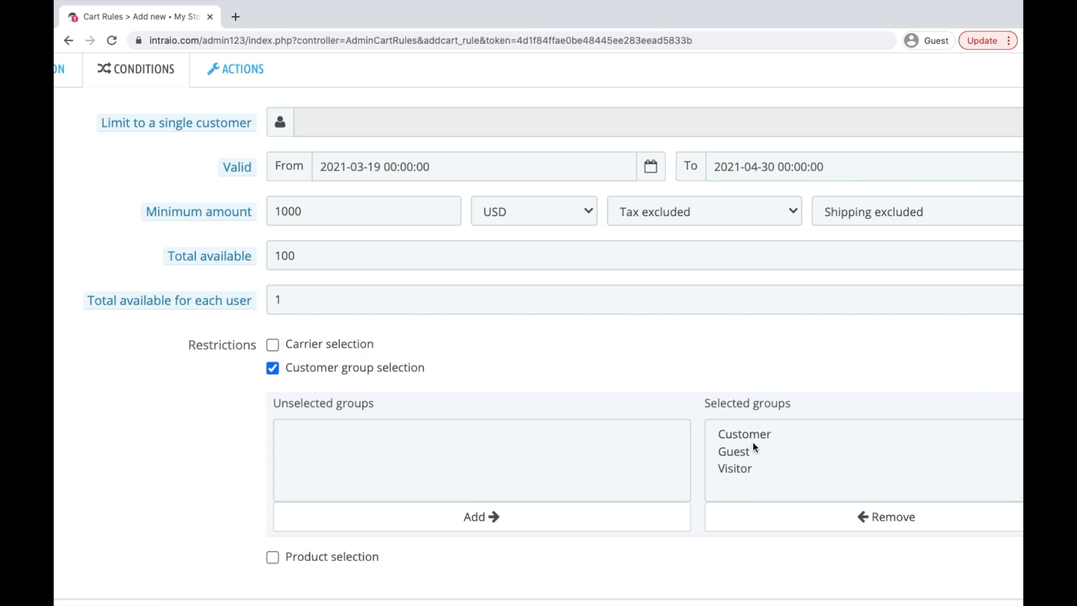
{"action": "left_click", "coordinate": [731, 439]}
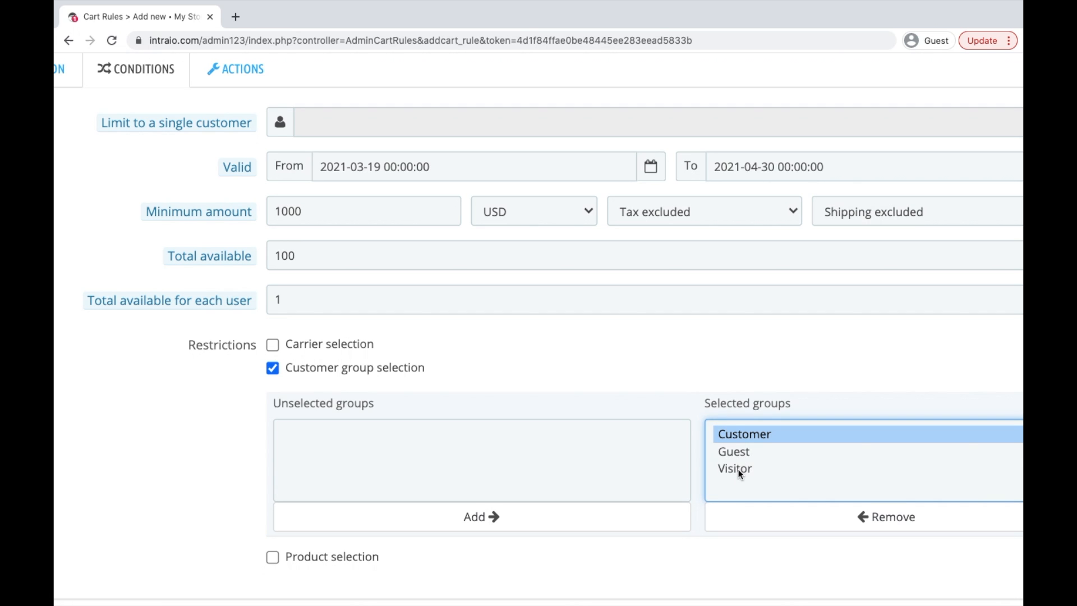
{"action": "left_click", "coordinate": [304, 371]}
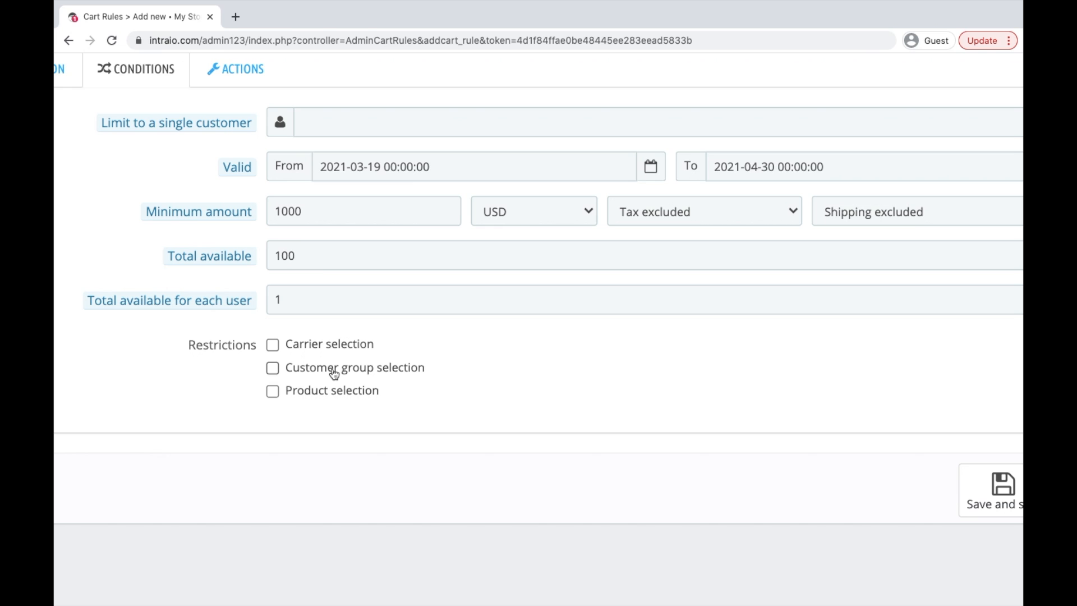
Enable the product selection restriction and add a rule concerning Categories to its first product selection group.
{"action": "left_click", "coordinate": [309, 391]}
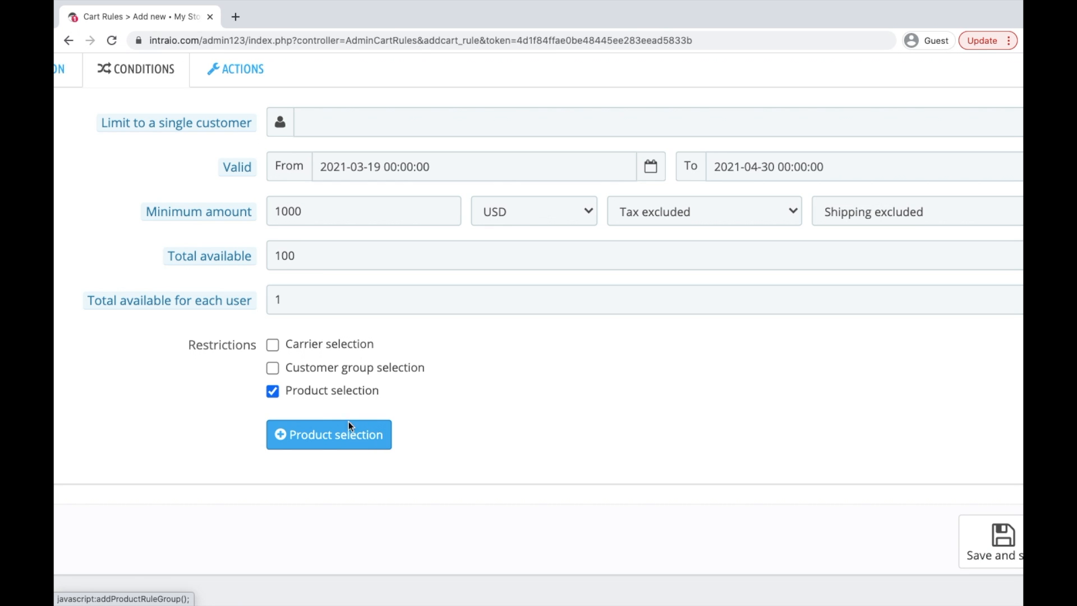
{"action": "double_click", "coordinate": [362, 435]}
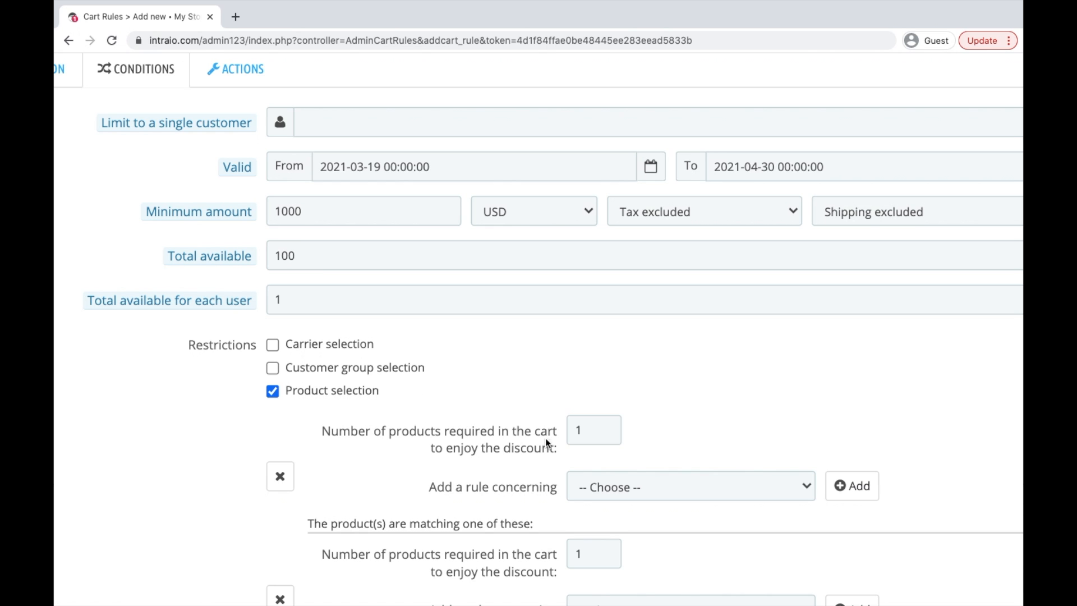
{"action": "scroll", "coordinate": [549, 438], "scroll_direction": "down", "scroll_amount": 2}
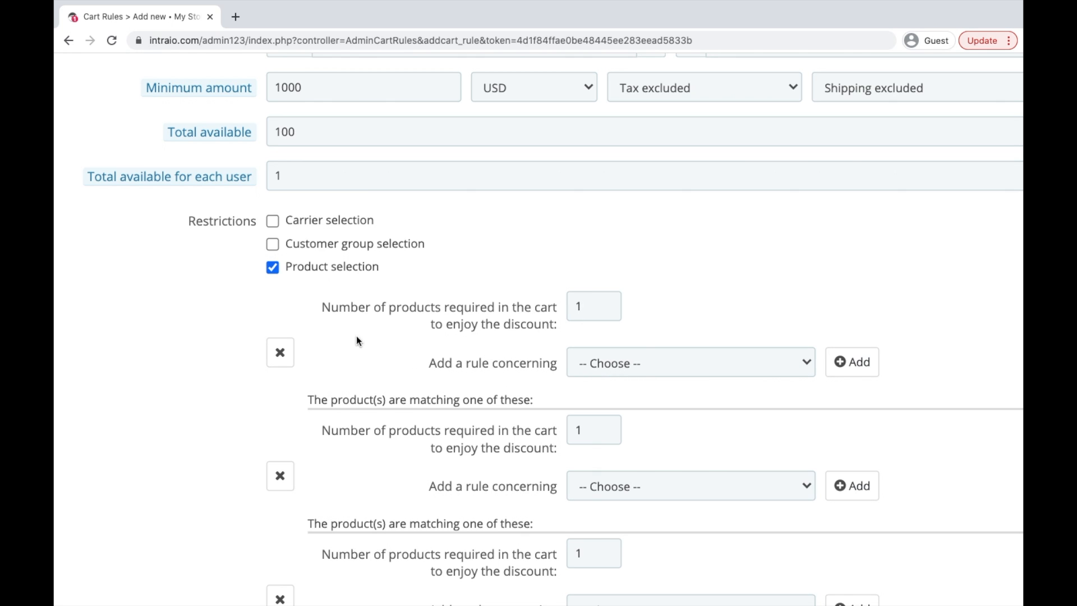
{"action": "left_click", "coordinate": [633, 364]}
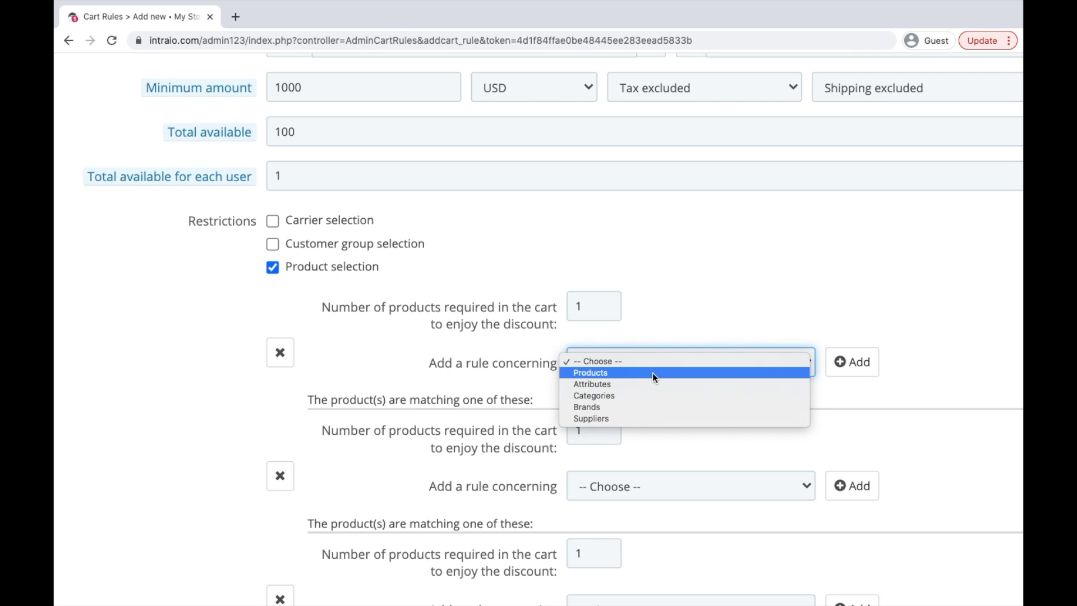
{"action": "left_click", "coordinate": [654, 375]}
{"action": "left_click", "coordinate": [744, 367]}
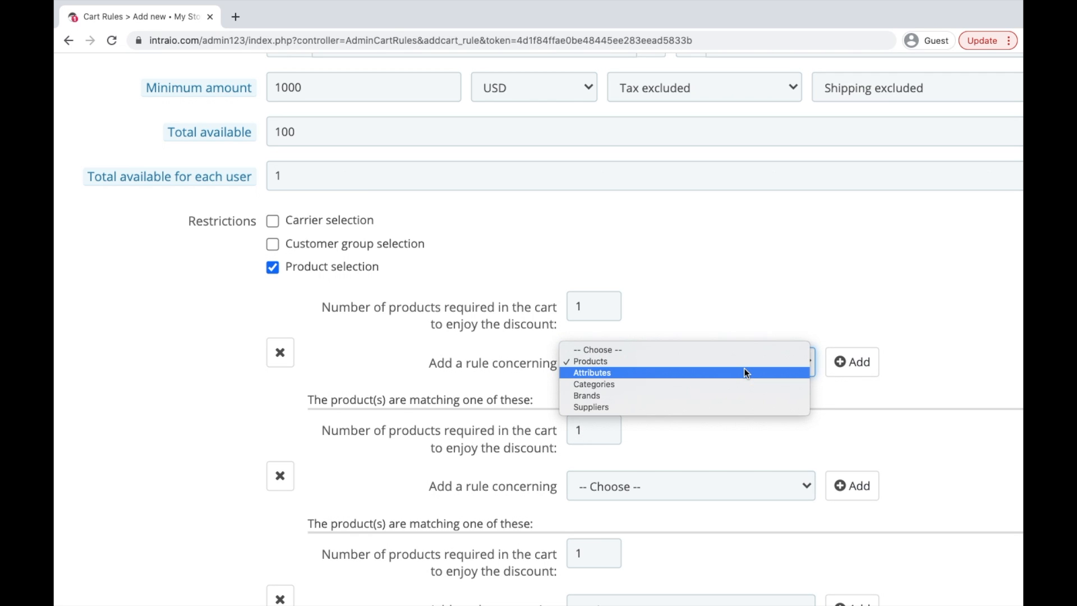
{"action": "left_click", "coordinate": [728, 383]}
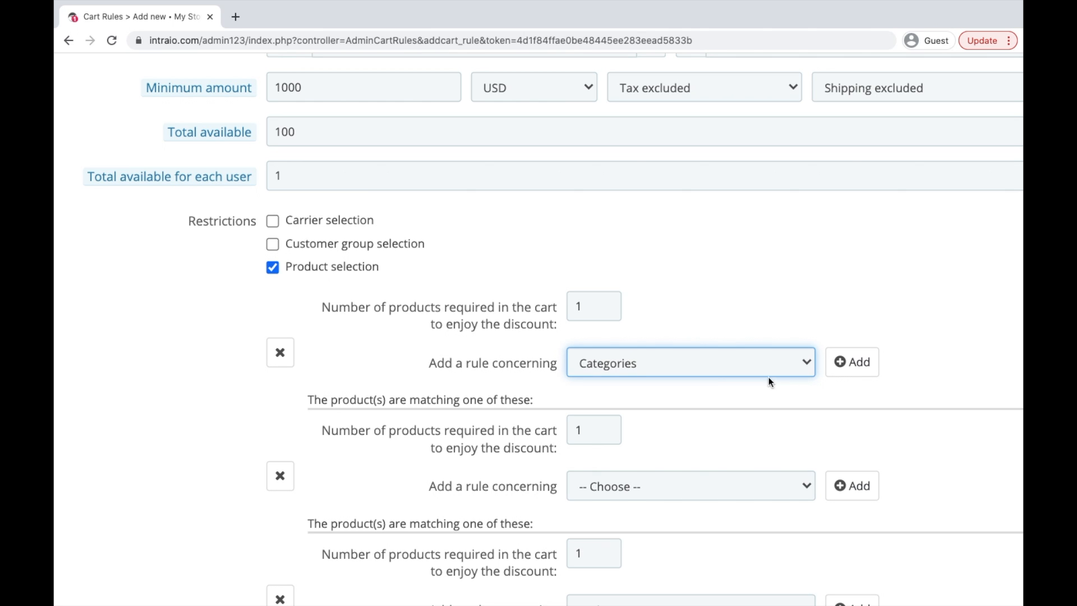
{"action": "left_click", "coordinate": [840, 373]}
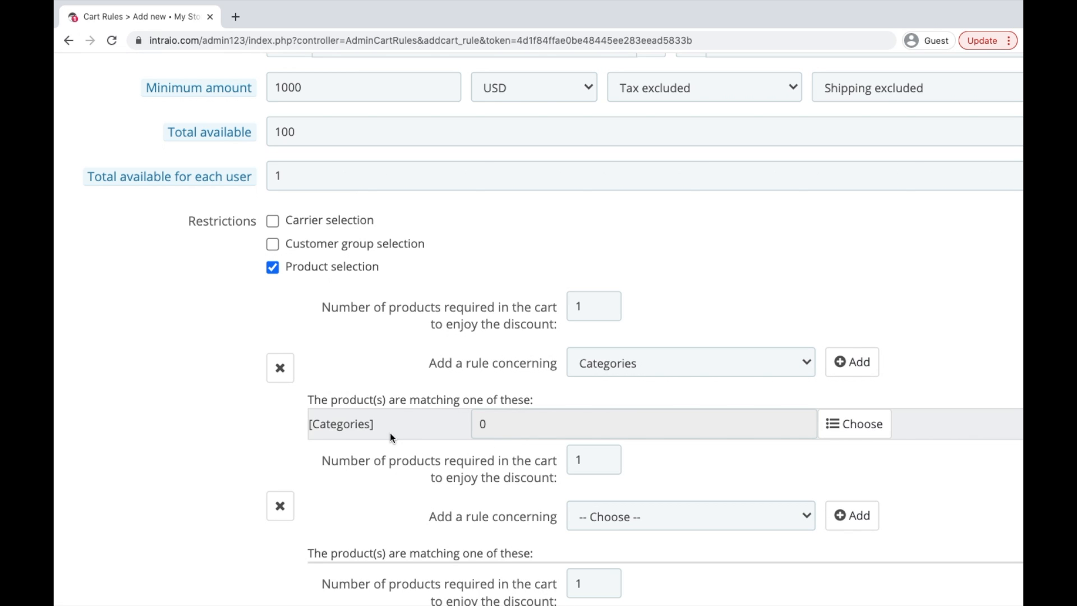
Choose Accessories as the matching category for the first product selection rule.
{"action": "left_click", "coordinate": [853, 423]}
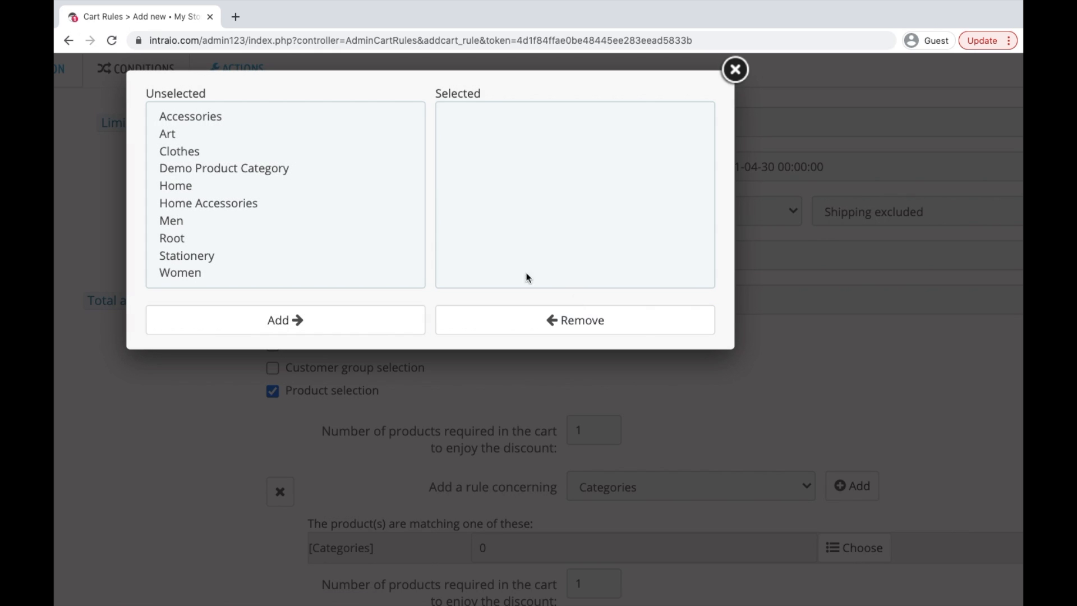
{"action": "left_click", "coordinate": [231, 120]}
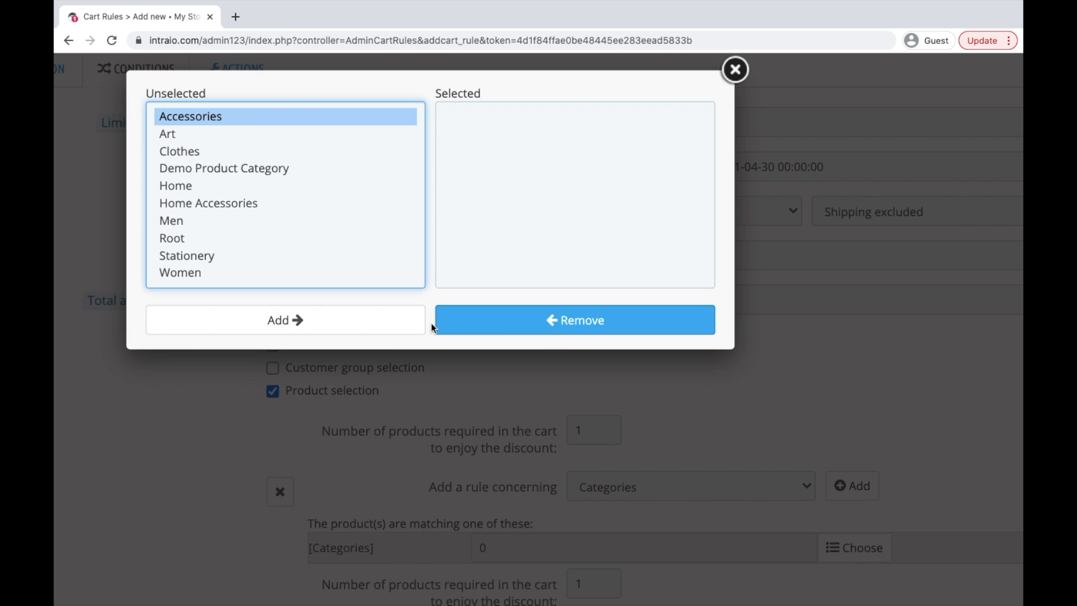
{"action": "left_click", "coordinate": [373, 324]}
{"action": "left_click", "coordinate": [735, 69]}
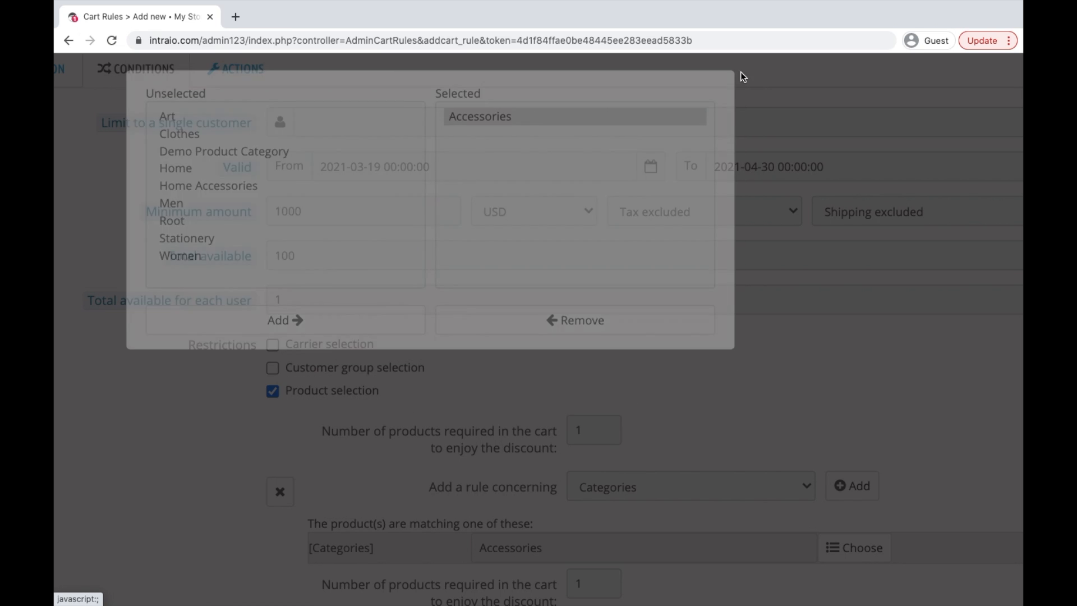
Remove the extra empty product selection groups, keeping only the one with the Accessories category.
{"action": "scroll", "coordinate": [636, 445], "scroll_direction": "down", "scroll_amount": 4}
{"action": "scroll", "coordinate": [564, 505], "scroll_direction": "down", "scroll_amount": 3}
{"action": "scroll", "coordinate": [645, 386], "scroll_direction": "up", "scroll_amount": 1}
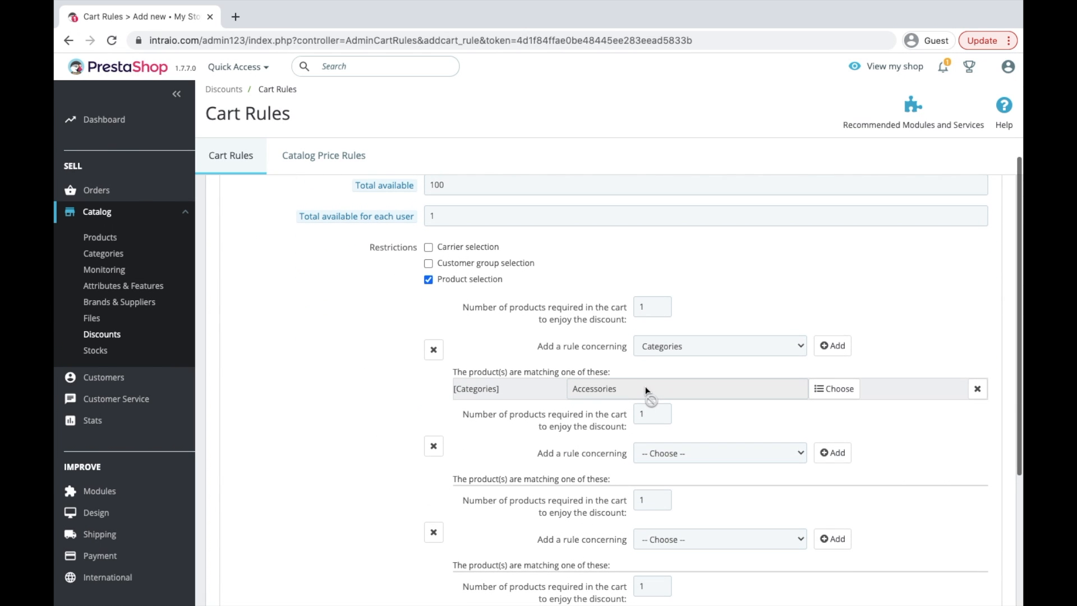
{"action": "left_click", "coordinate": [435, 534]}
{"action": "left_click", "coordinate": [431, 444]}
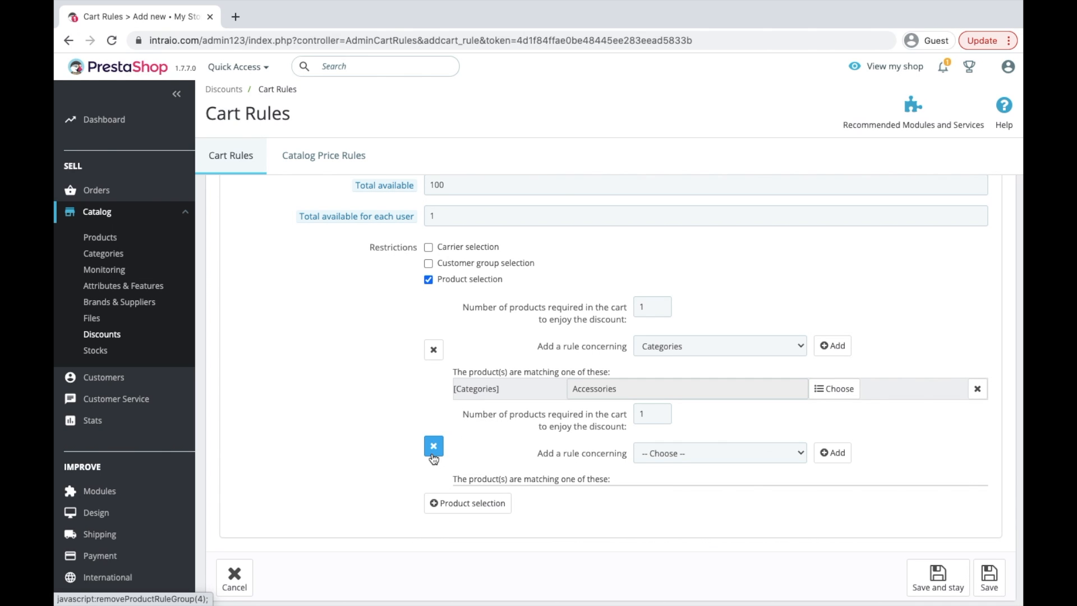
{"action": "left_click", "coordinate": [432, 452]}
Add a second product selection group with a rule concerning Categories.
{"action": "key", "text": "ctrl+plus"}
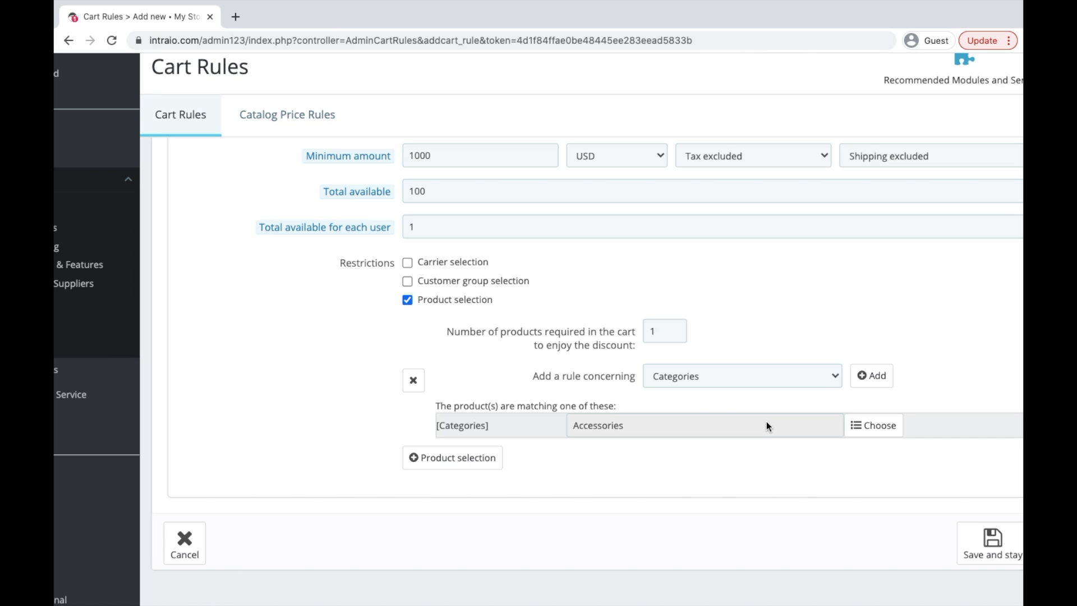
{"action": "left_click", "coordinate": [473, 464]}
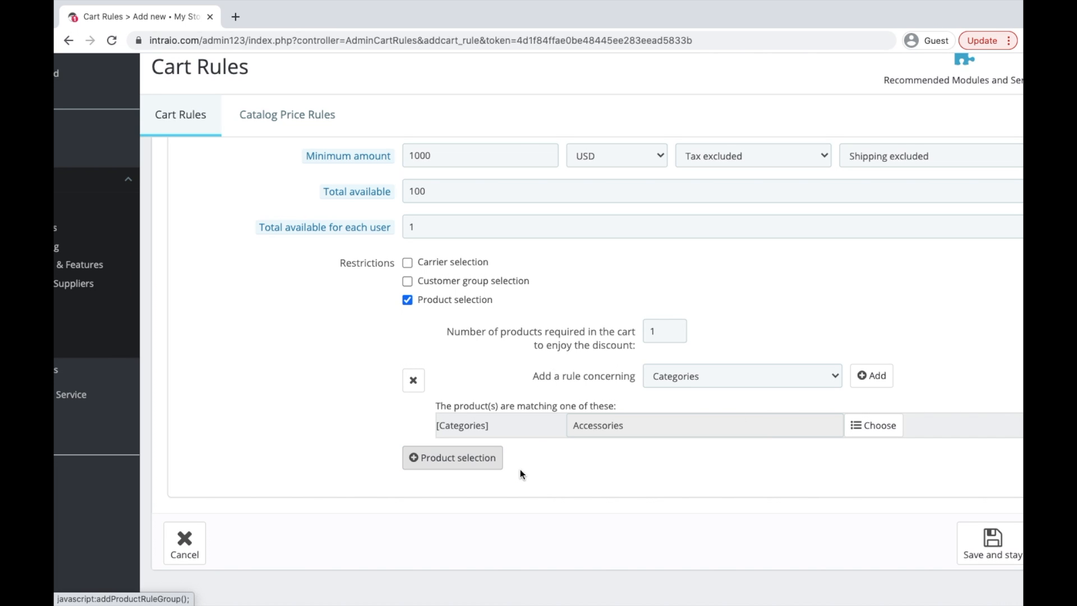
{"action": "left_click", "coordinate": [477, 467]}
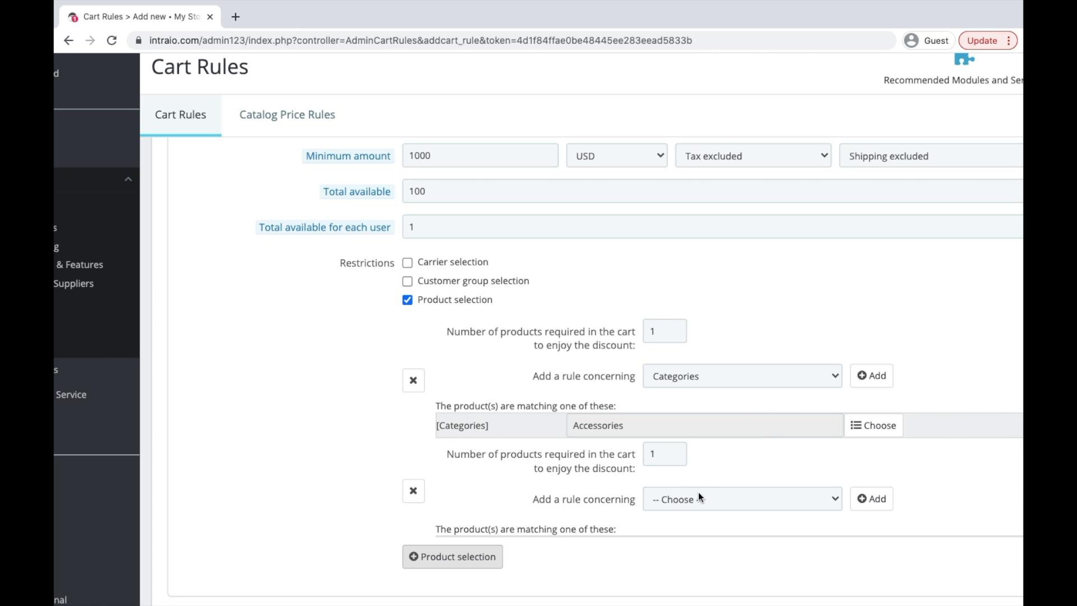
{"action": "left_click", "coordinate": [700, 497]}
{"action": "left_click", "coordinate": [695, 531]}
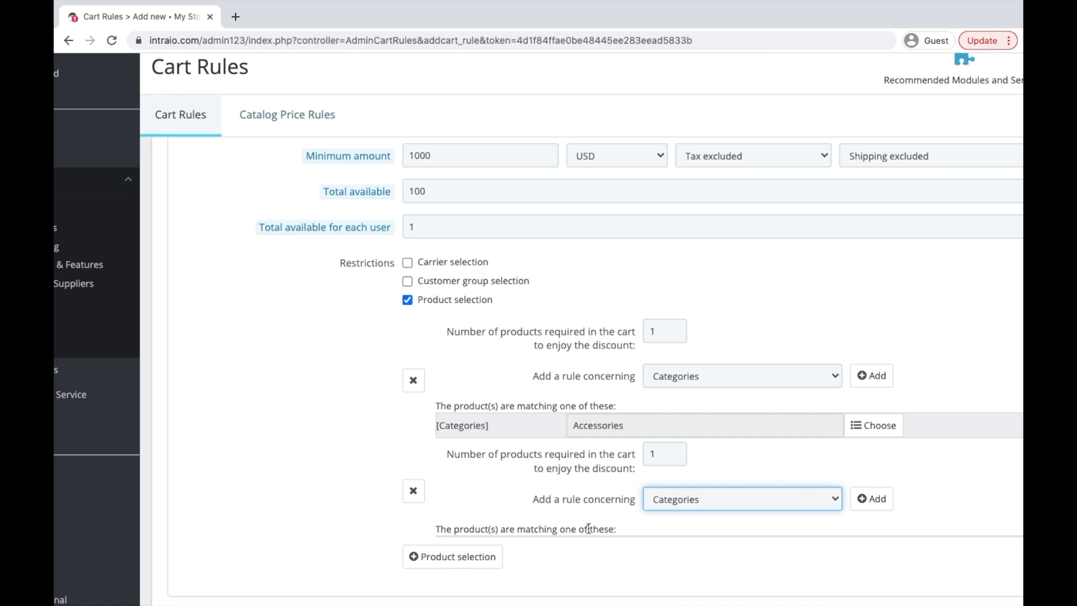
{"action": "left_click", "coordinate": [873, 499]}
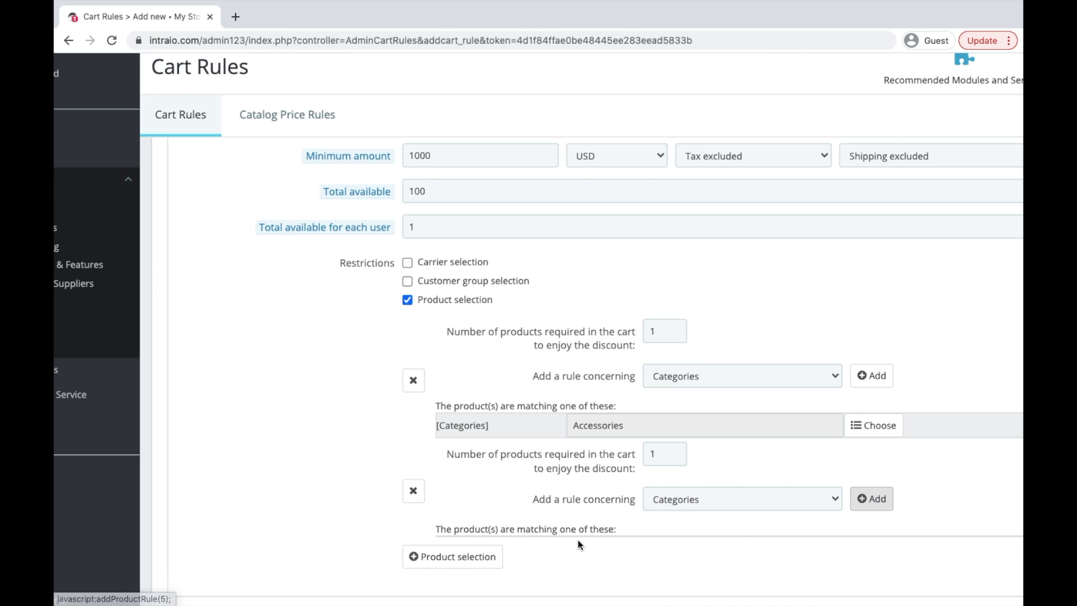
Choose Clothes as the matching category for the second product selection rule.
{"action": "left_click", "coordinate": [853, 550]}
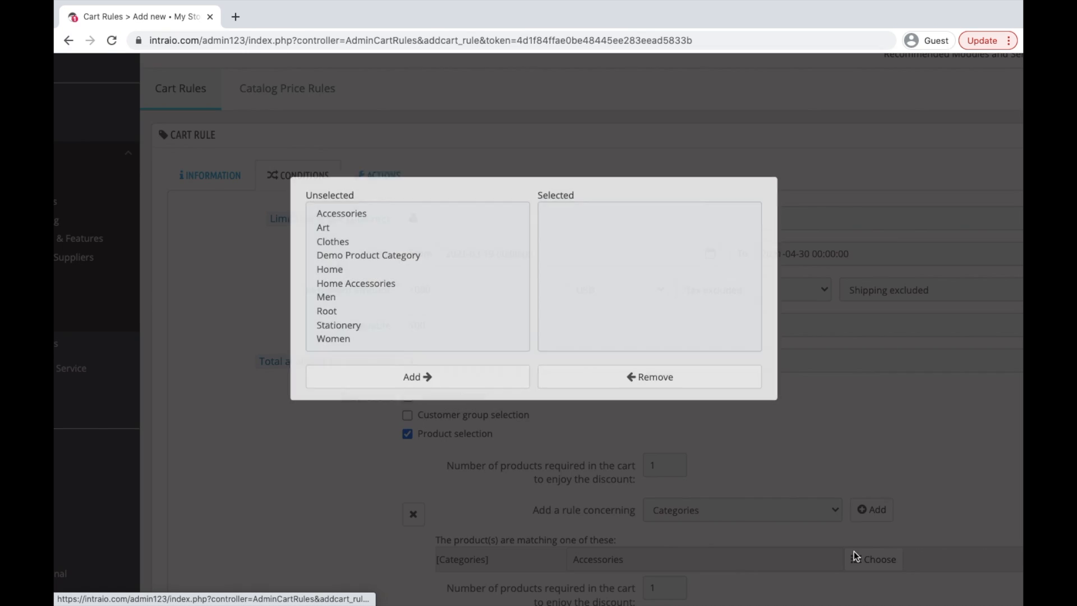
{"action": "left_click", "coordinate": [329, 243]}
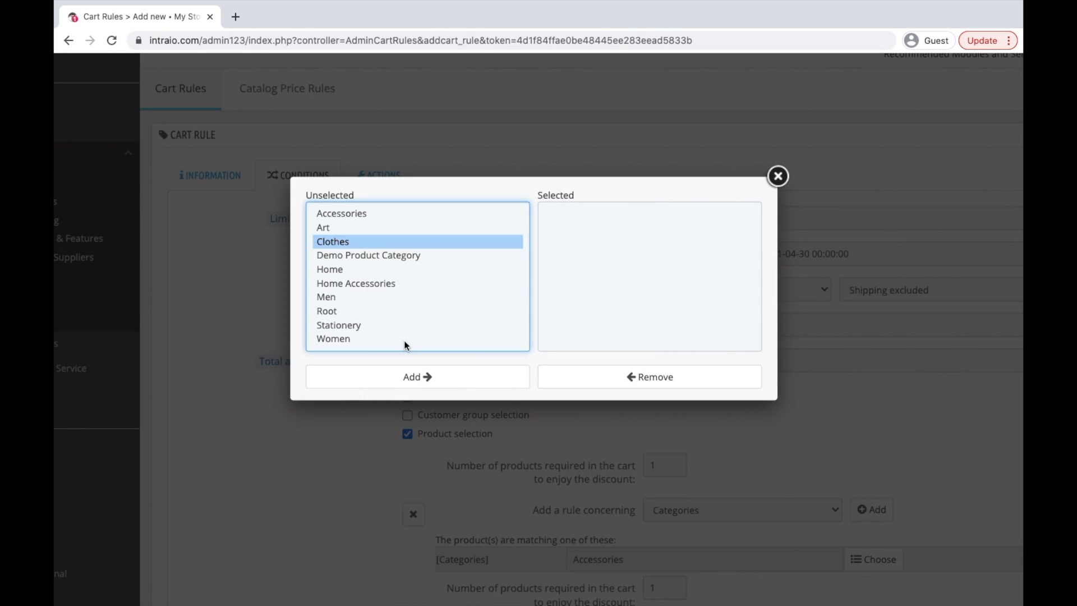
{"action": "left_click", "coordinate": [412, 377]}
{"action": "left_click", "coordinate": [778, 177]}
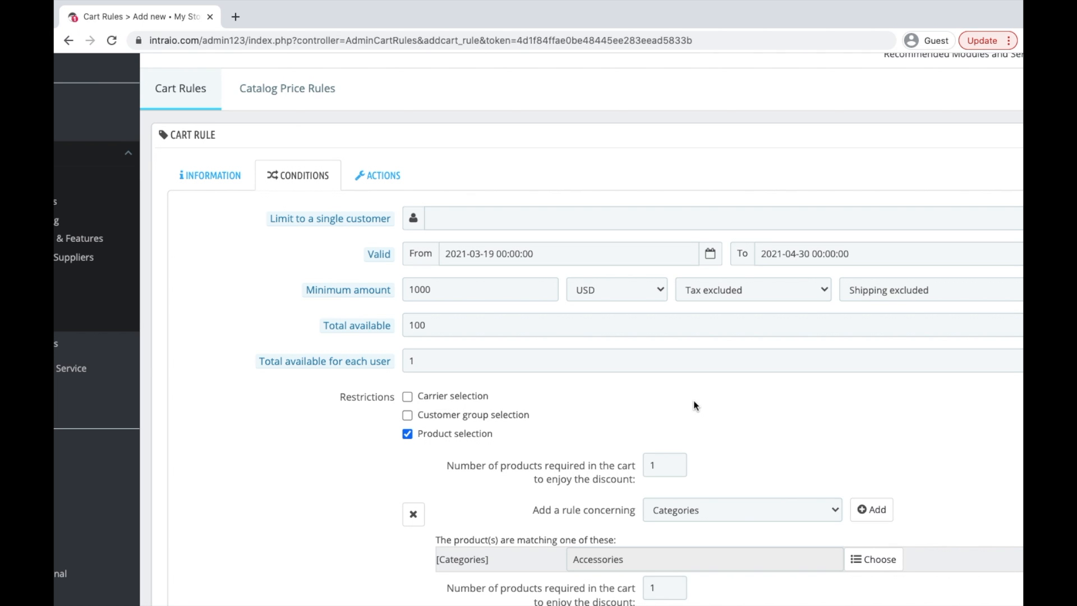
Disable the product selection restriction for the cart rule.
{"action": "scroll", "coordinate": [693, 399], "scroll_direction": "down", "scroll_amount": 5}
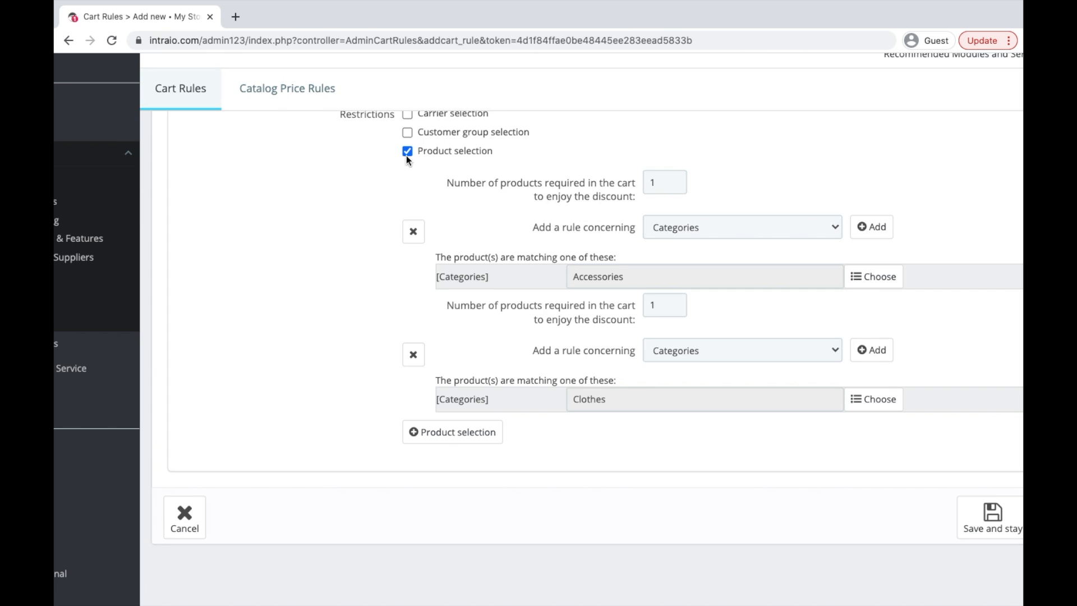
{"action": "left_click", "coordinate": [407, 152]}
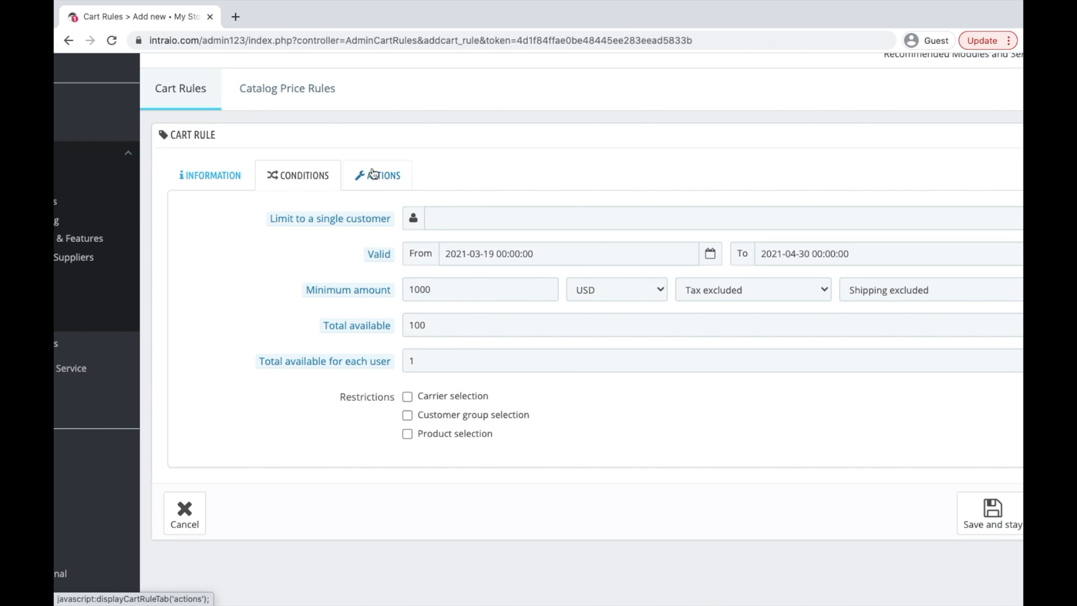
In the rule's actions, keep free shipping off and apply a percent discount with a value of 50.
{"action": "left_click", "coordinate": [396, 176]}
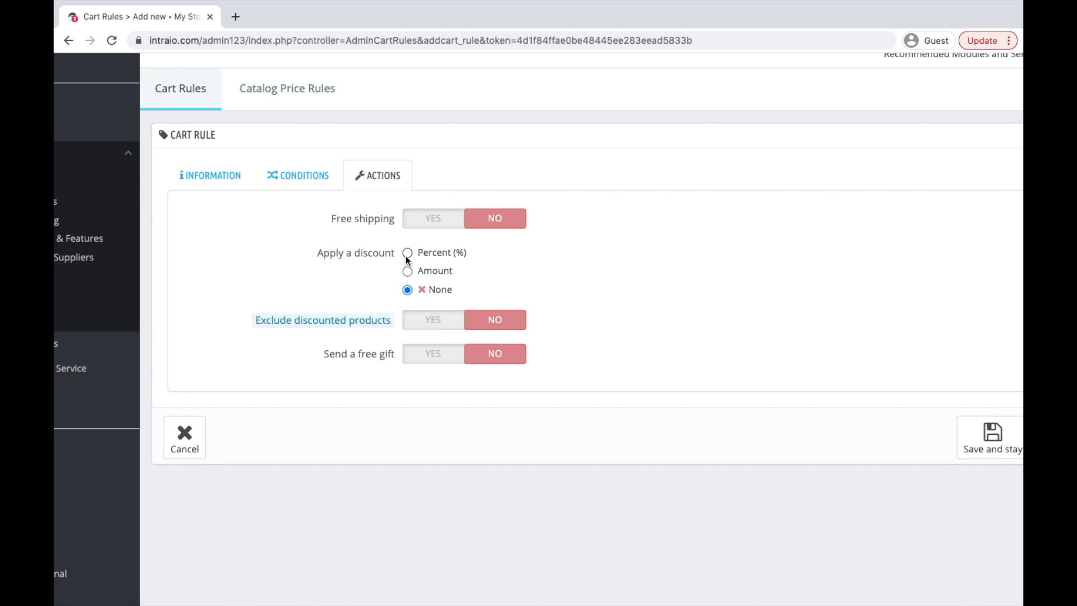
{"action": "left_click", "coordinate": [427, 220]}
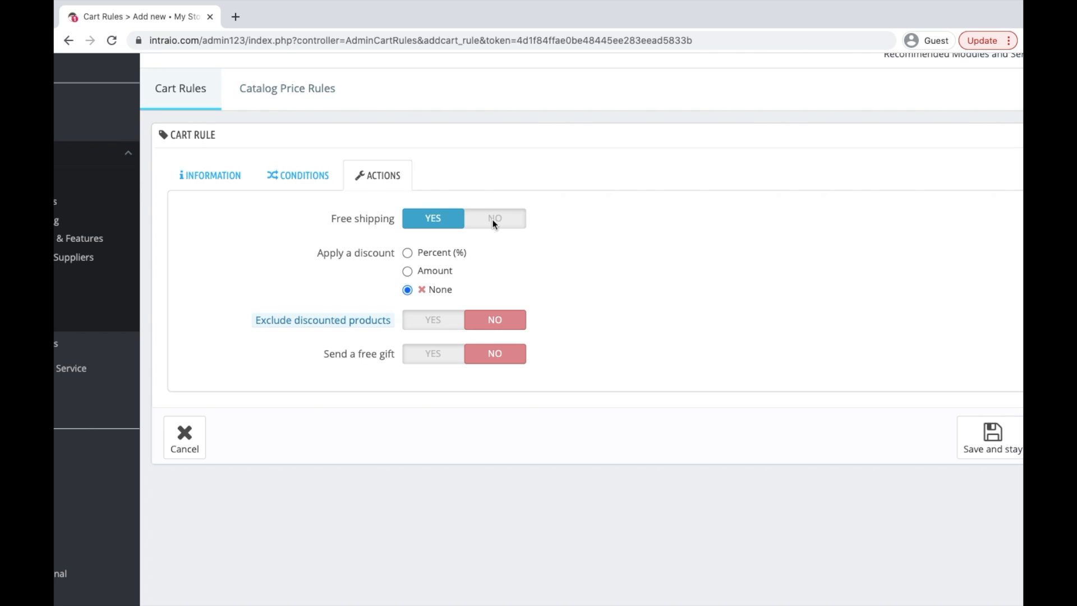
{"action": "left_click", "coordinate": [493, 220]}
{"action": "left_click", "coordinate": [439, 255]}
{"action": "left_click", "coordinate": [449, 323]}
{"action": "double_click", "coordinate": [449, 324]}
{"action": "type", "text": "50"}
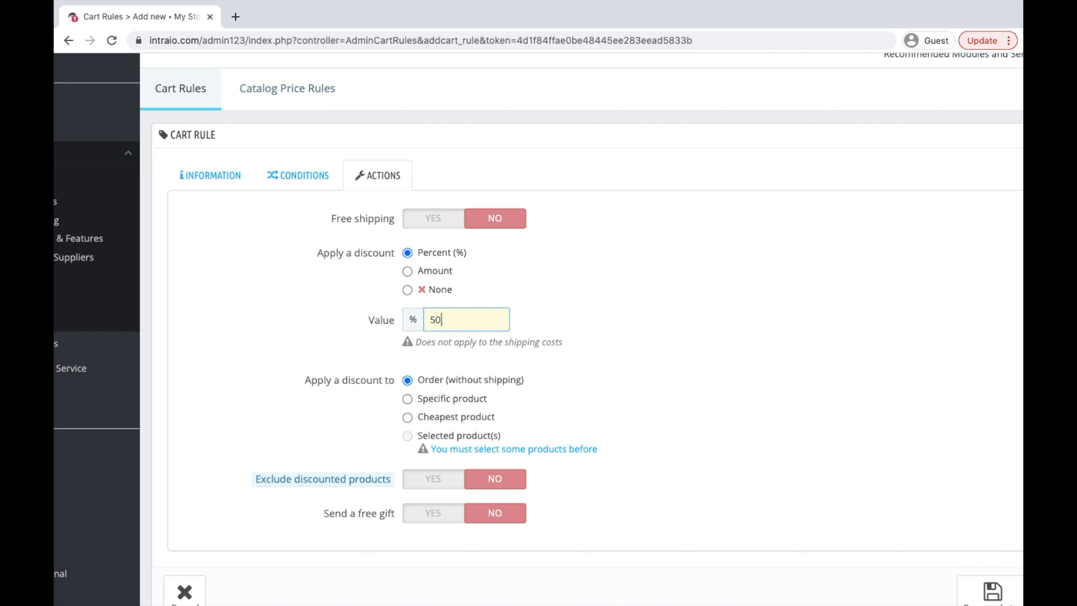
{"action": "left_click", "coordinate": [584, 284]}
Try a specific product as the target of the discount.
{"action": "scroll", "coordinate": [501, 377], "scroll_direction": "down", "scroll_amount": 2}
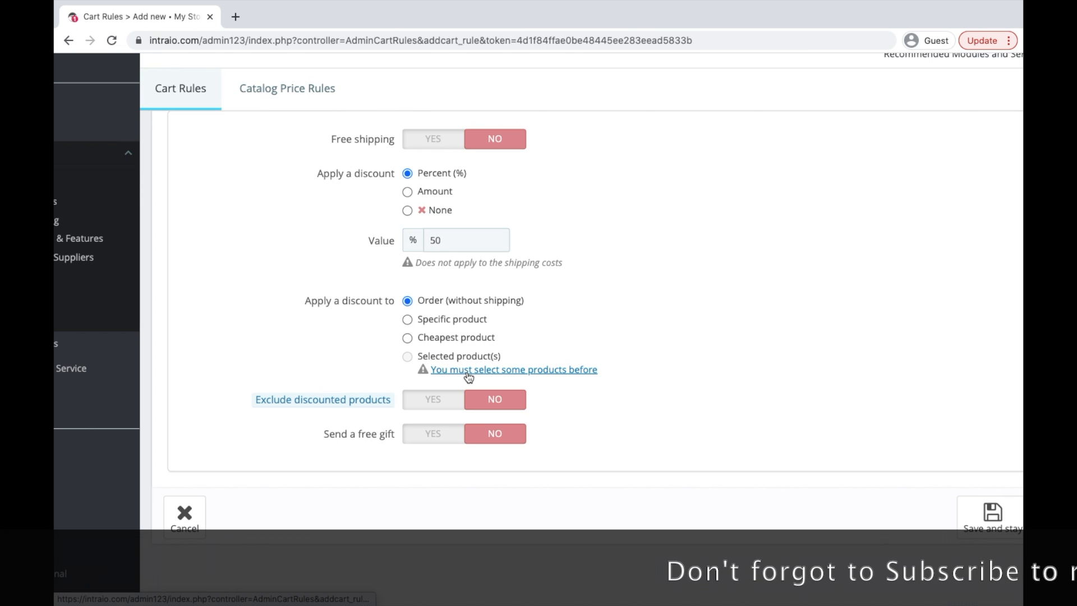
{"action": "scroll", "coordinate": [290, 116], "scroll_direction": "up", "scroll_amount": 3}
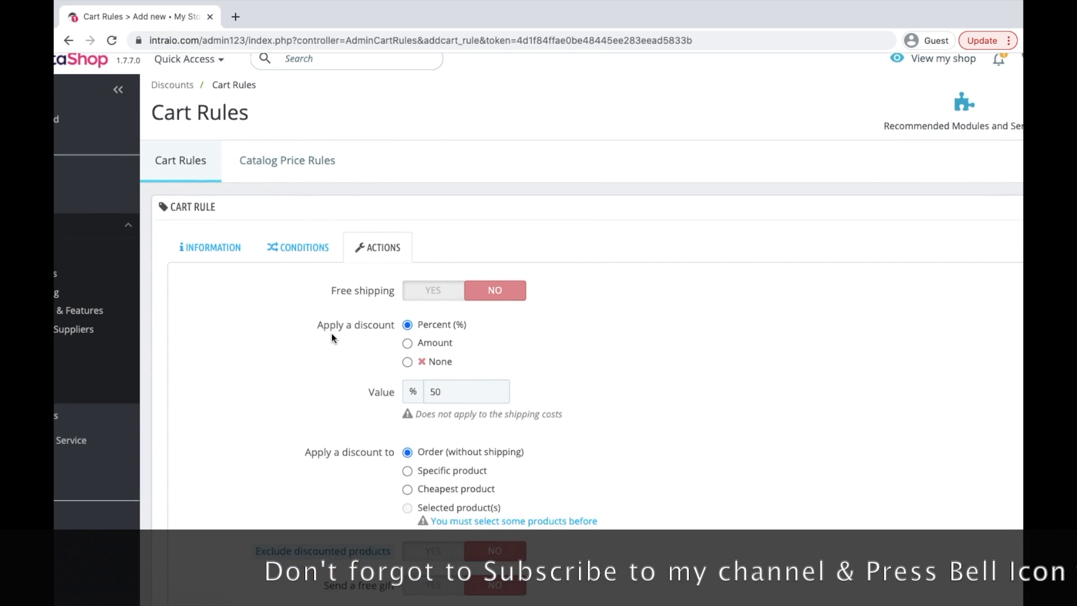
{"action": "scroll", "coordinate": [331, 333], "scroll_direction": "down", "scroll_amount": 3}
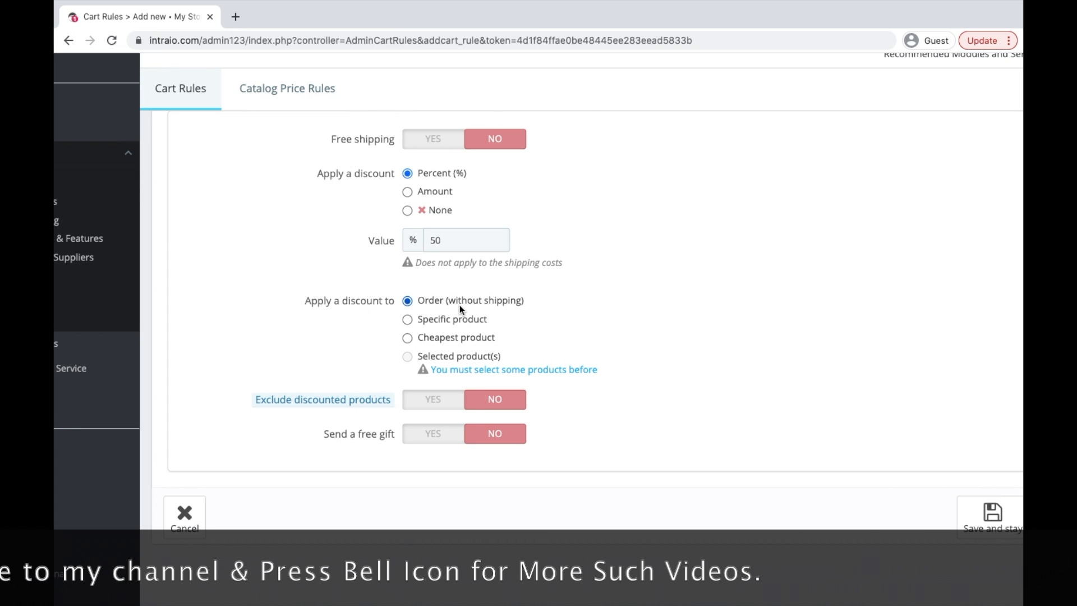
{"action": "left_click", "coordinate": [432, 321]}
{"action": "left_click", "coordinate": [469, 403]}
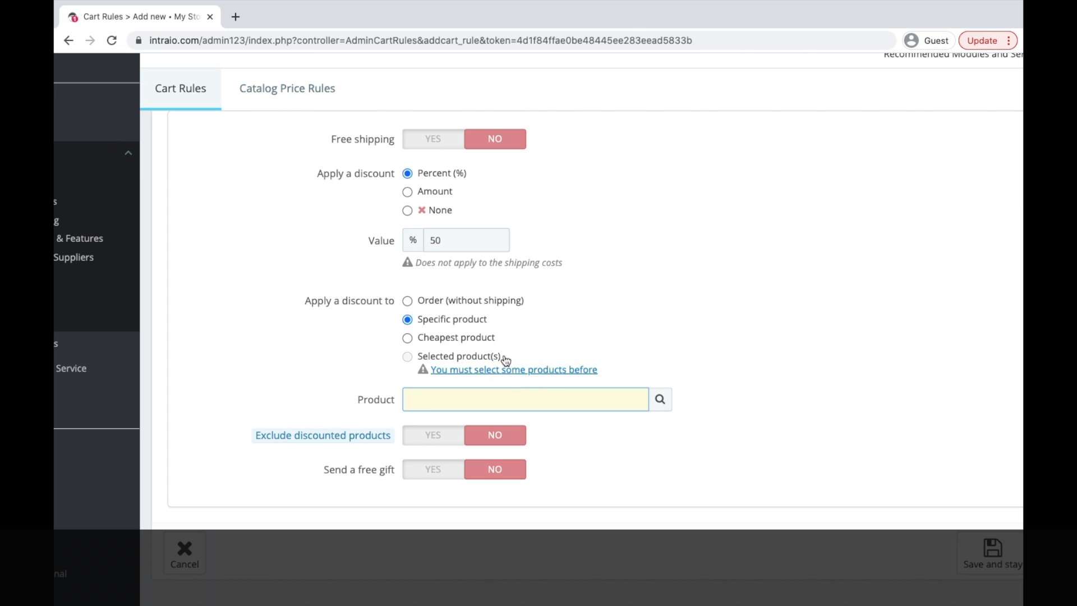
Compare the restriction options in the rule's conditions with the discount target options in its actions.
{"action": "scroll", "coordinate": [308, 168], "scroll_direction": "up", "scroll_amount": 3}
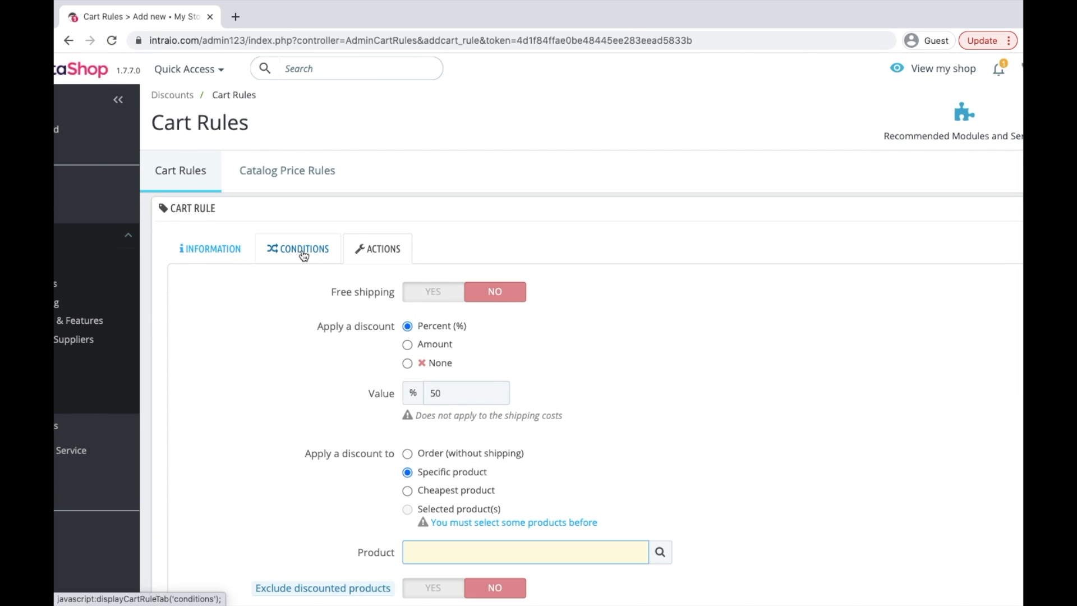
{"action": "scroll", "coordinate": [370, 349], "scroll_direction": "down", "scroll_amount": 3}
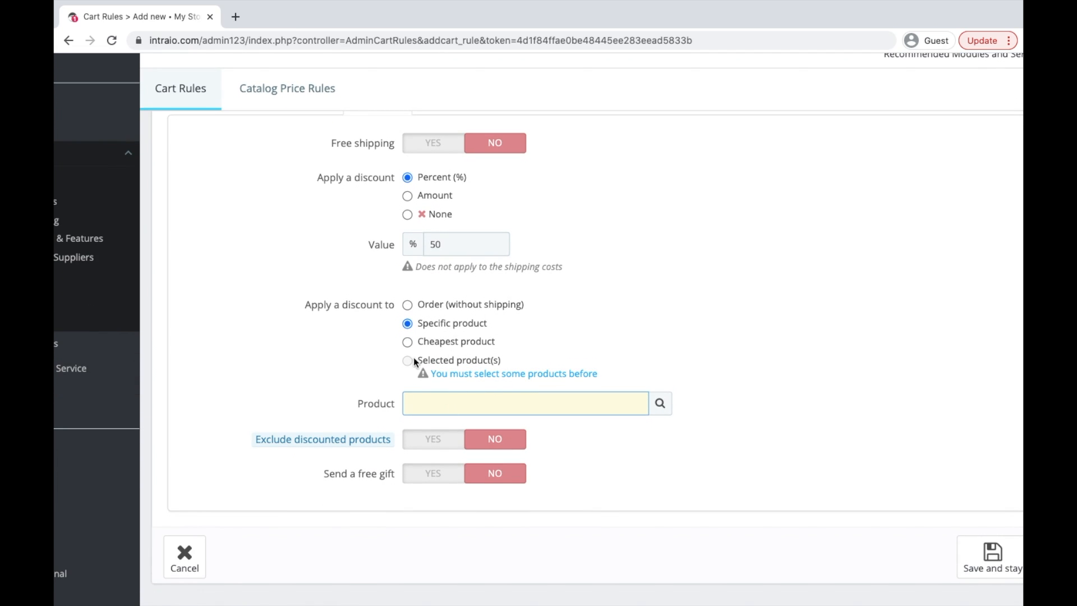
{"action": "scroll", "coordinate": [329, 221], "scroll_direction": "up", "scroll_amount": 2}
{"action": "scroll", "coordinate": [329, 222], "scroll_direction": "up", "scroll_amount": 2}
{"action": "left_click", "coordinate": [285, 224]}
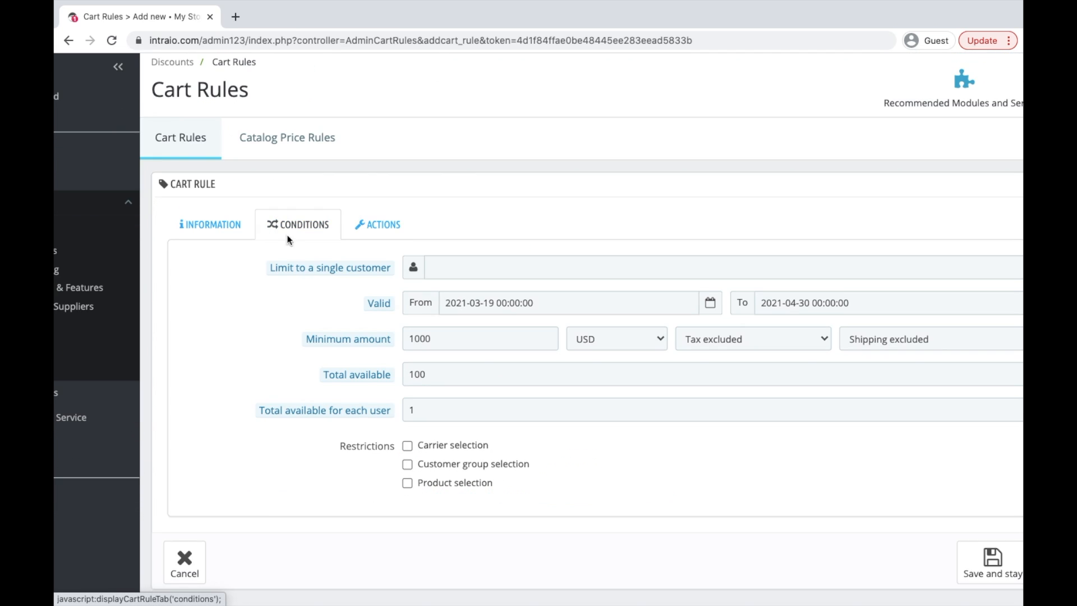
{"action": "left_click", "coordinate": [385, 224]}
{"action": "left_click", "coordinate": [408, 447]}
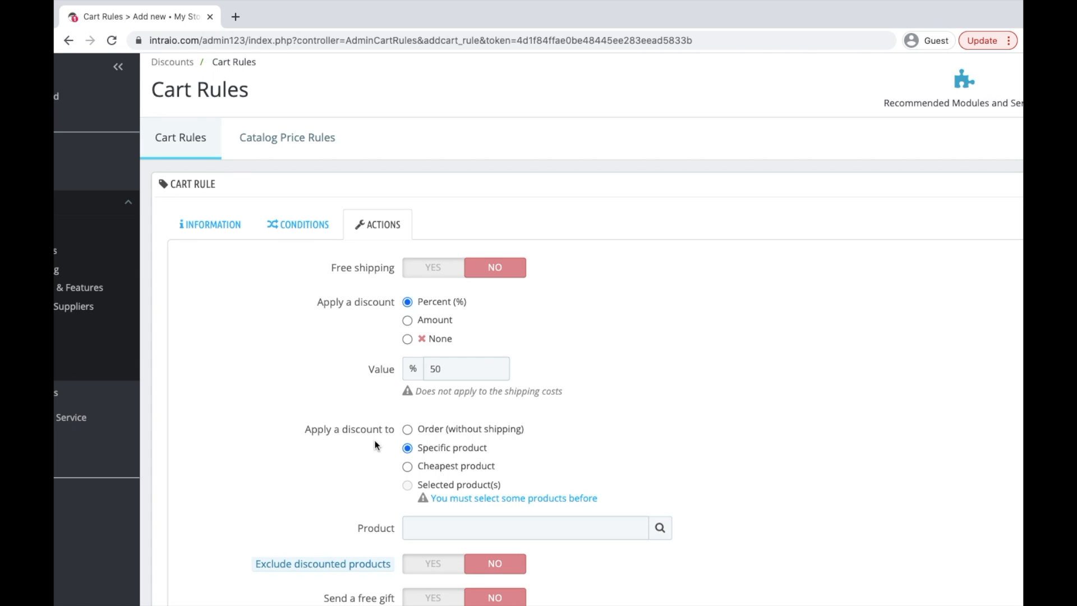
{"action": "left_click", "coordinate": [295, 225]}
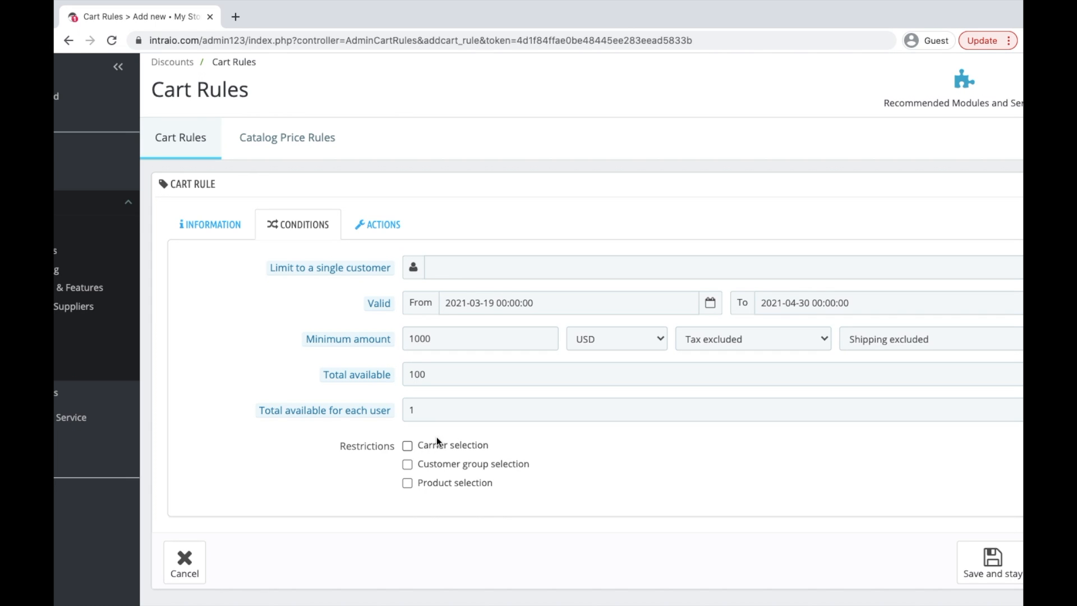
{"action": "left_click", "coordinate": [384, 225]}
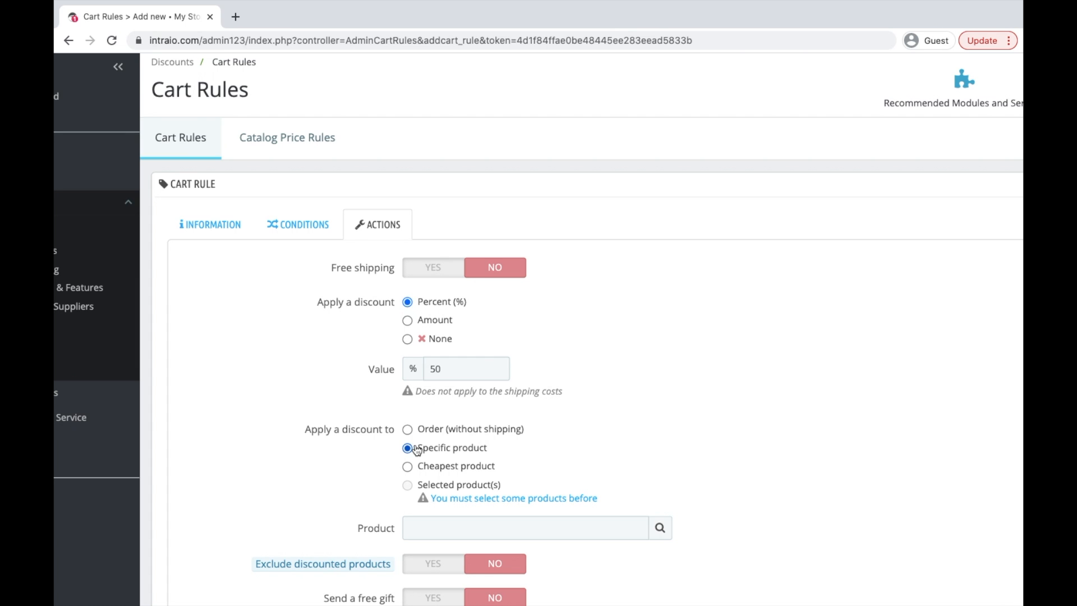
Try the cheapest product as the discount target and return it to Order (without shipping).
{"action": "left_click", "coordinate": [414, 467]}
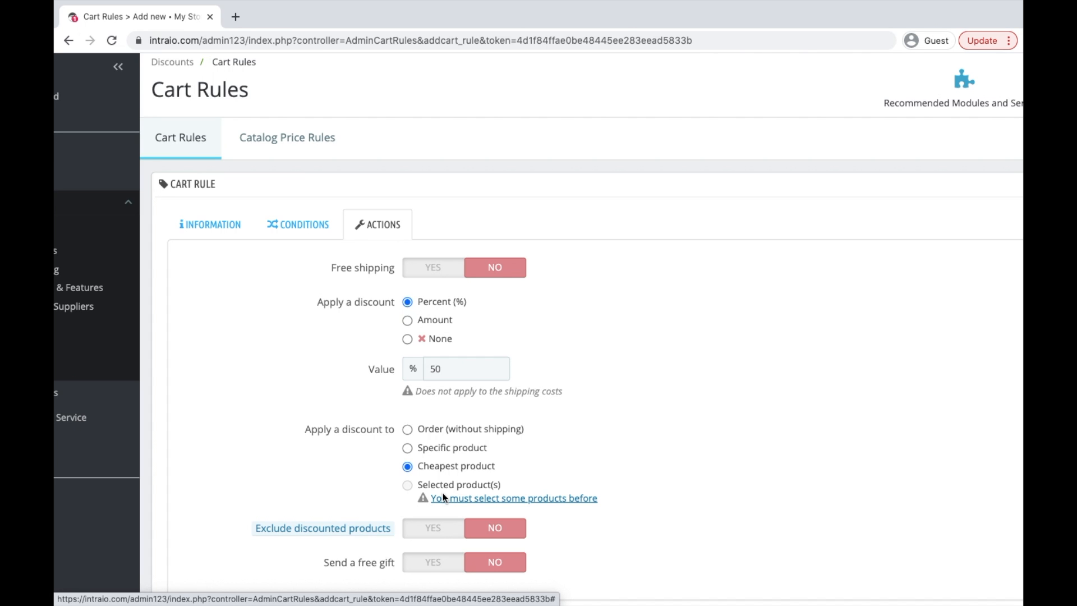
{"action": "left_click", "coordinate": [409, 430]}
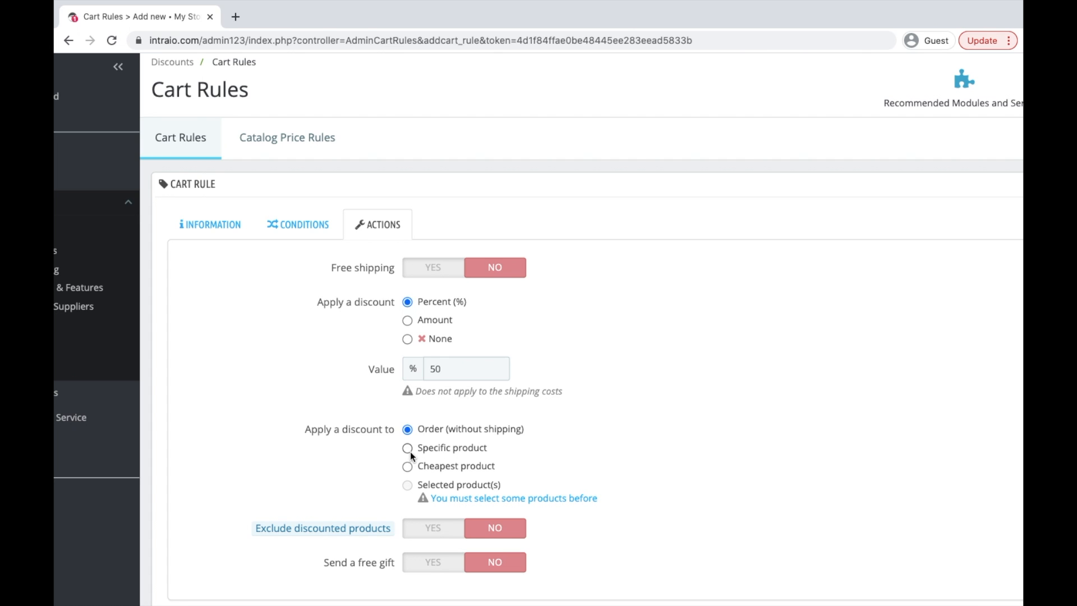
{"action": "left_click", "coordinate": [315, 226]}
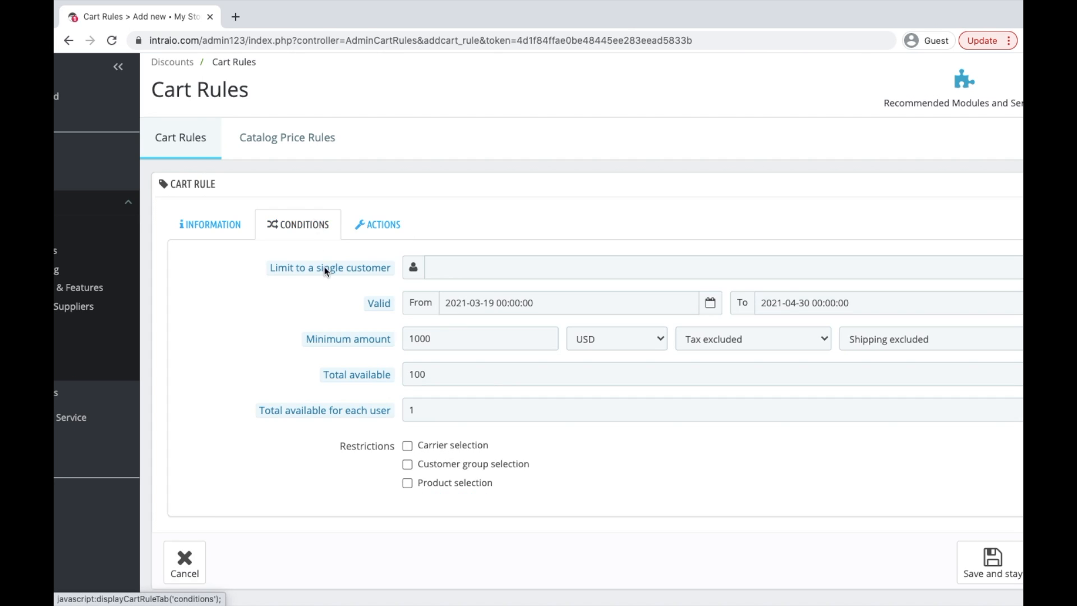
{"action": "left_click", "coordinate": [357, 222]}
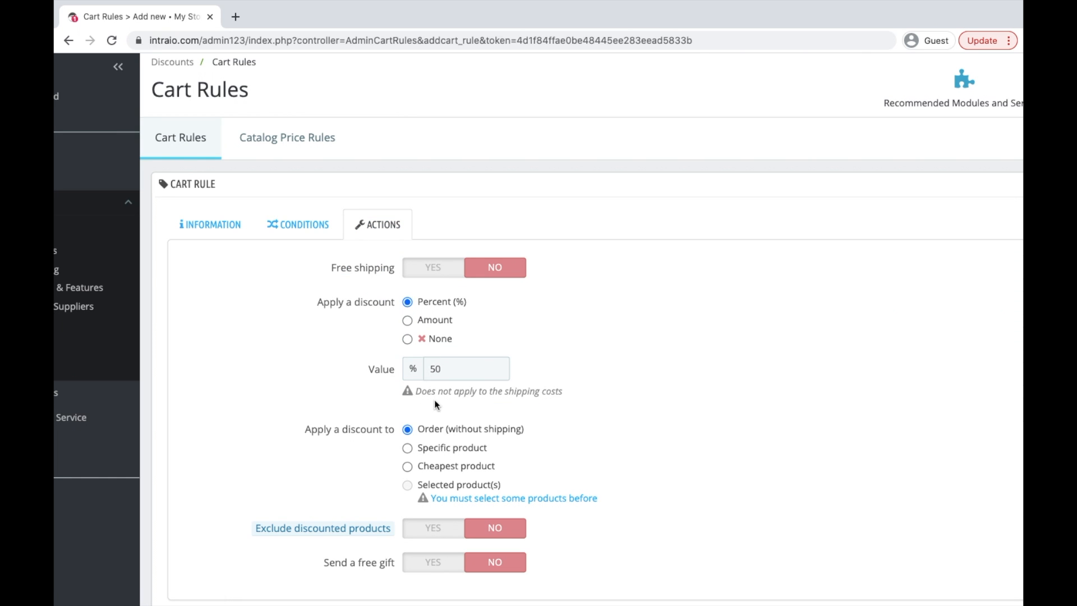
Check the explanation of Exclude discounted products and enable that option for the cart rule.
{"action": "scroll", "coordinate": [436, 404], "scroll_direction": "down", "scroll_amount": 2}
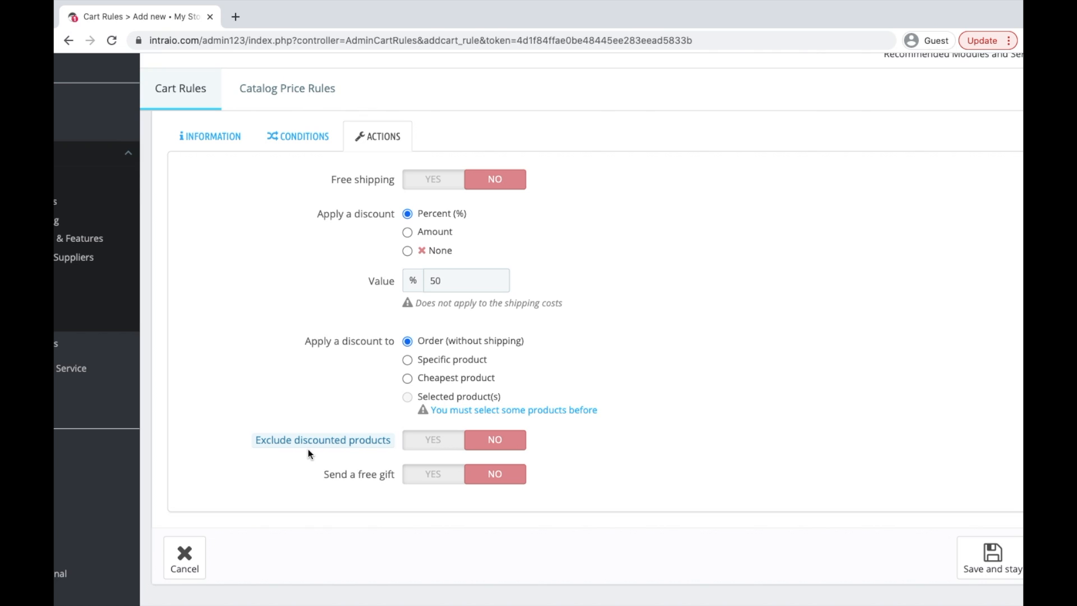
{"action": "mouse_move", "coordinate": [301, 440]}
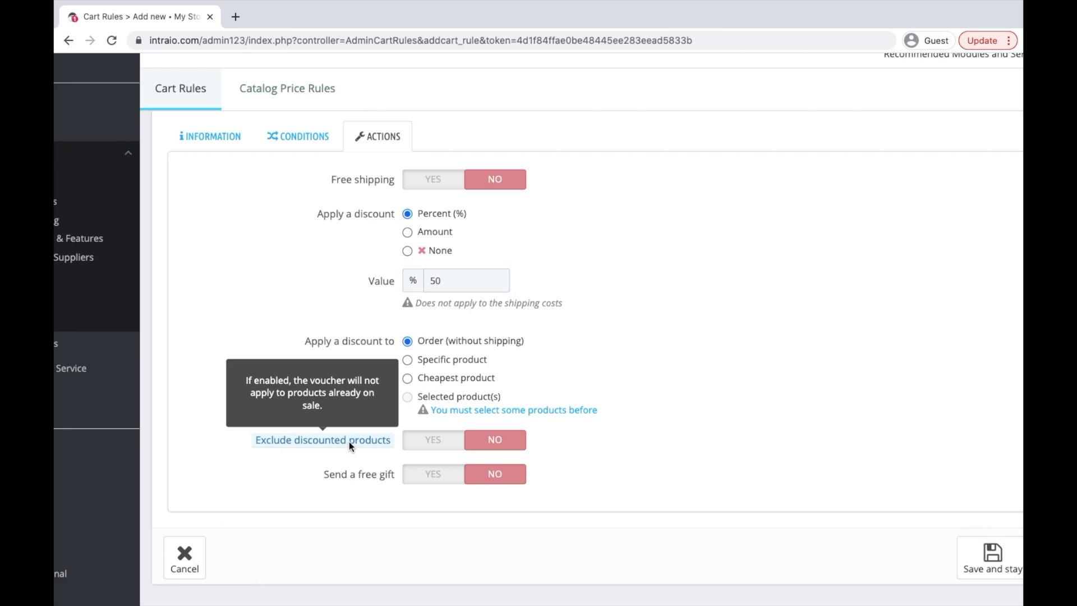
{"action": "scroll", "coordinate": [348, 442], "scroll_direction": "up", "scroll_amount": 4}
{"action": "left_click", "coordinate": [470, 446]}
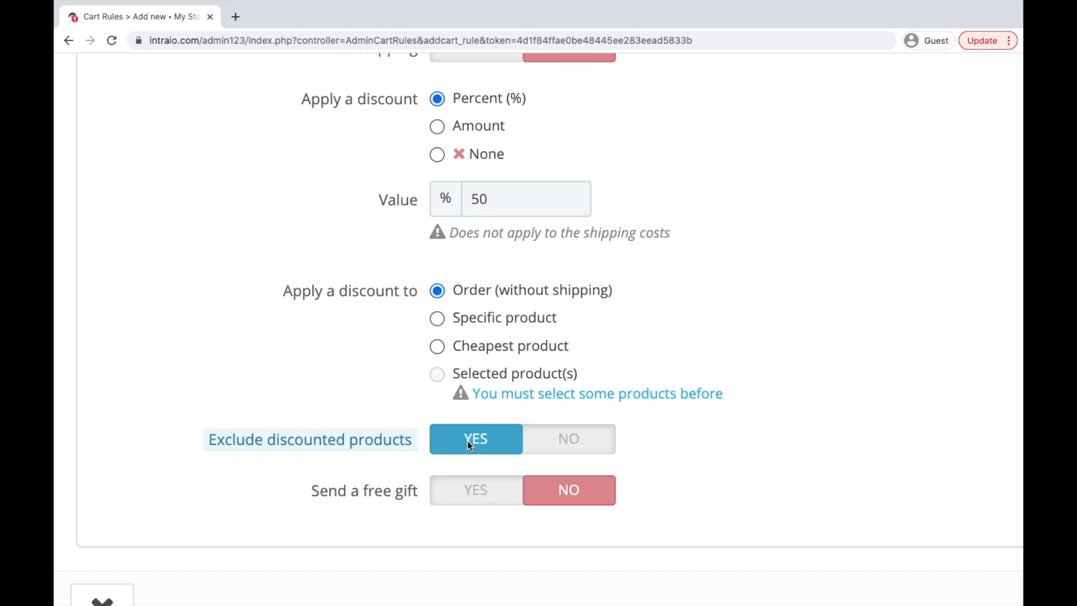
Try enabling the free gift with its product search, and switch the free gift back off.
{"action": "left_click", "coordinate": [482, 492]}
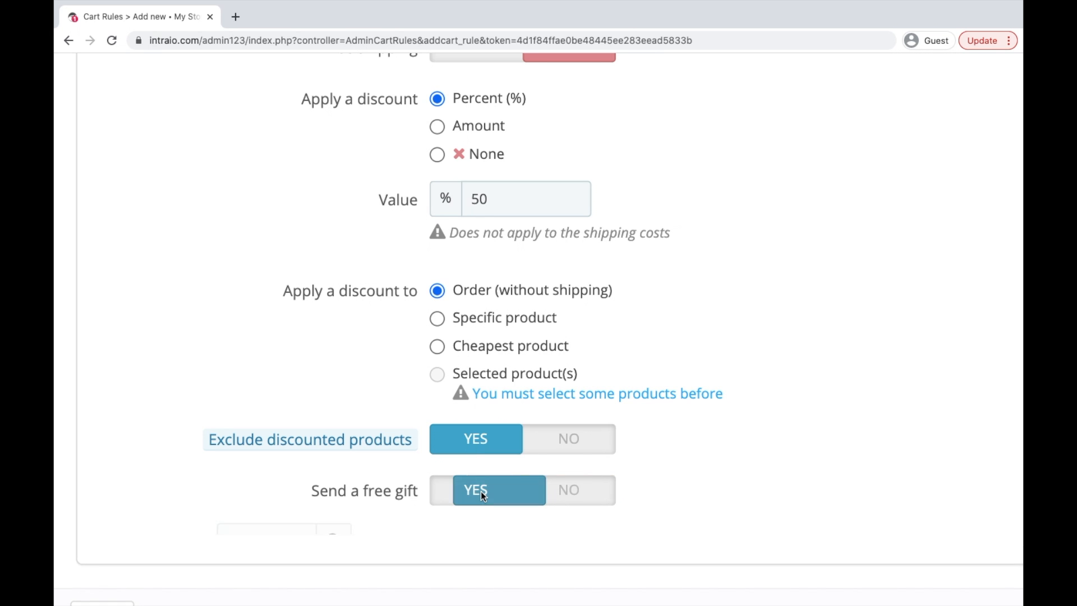
{"action": "scroll", "coordinate": [480, 490], "scroll_direction": "down", "scroll_amount": 2}
{"action": "left_click", "coordinate": [495, 442]}
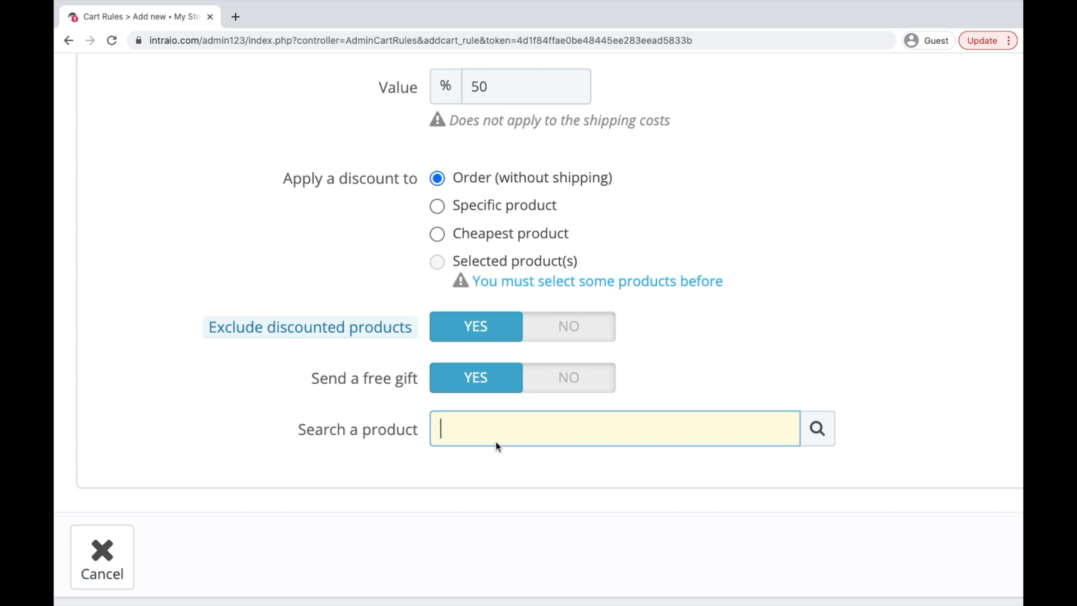
{"action": "left_click", "coordinate": [567, 382]}
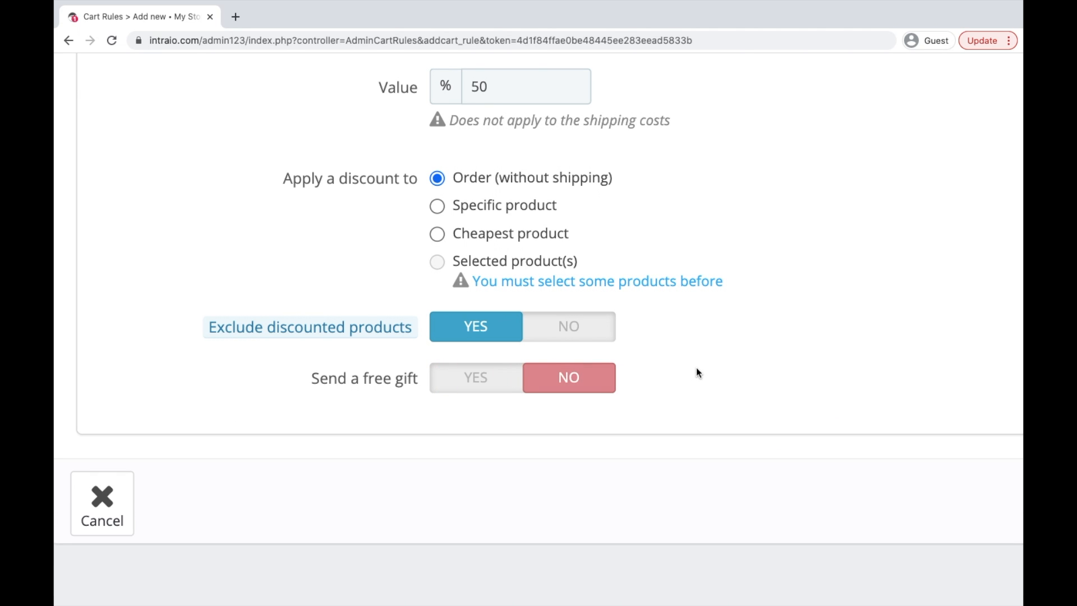
Review the rule's discount actions and save the new cart rule.
{"action": "scroll", "coordinate": [697, 370], "scroll_direction": "up", "scroll_amount": 3}
{"action": "key", "text": "ctrl+minus"}
{"action": "key", "text": "ctrl+minus"}
{"action": "key", "text": "ctrl+minus"}
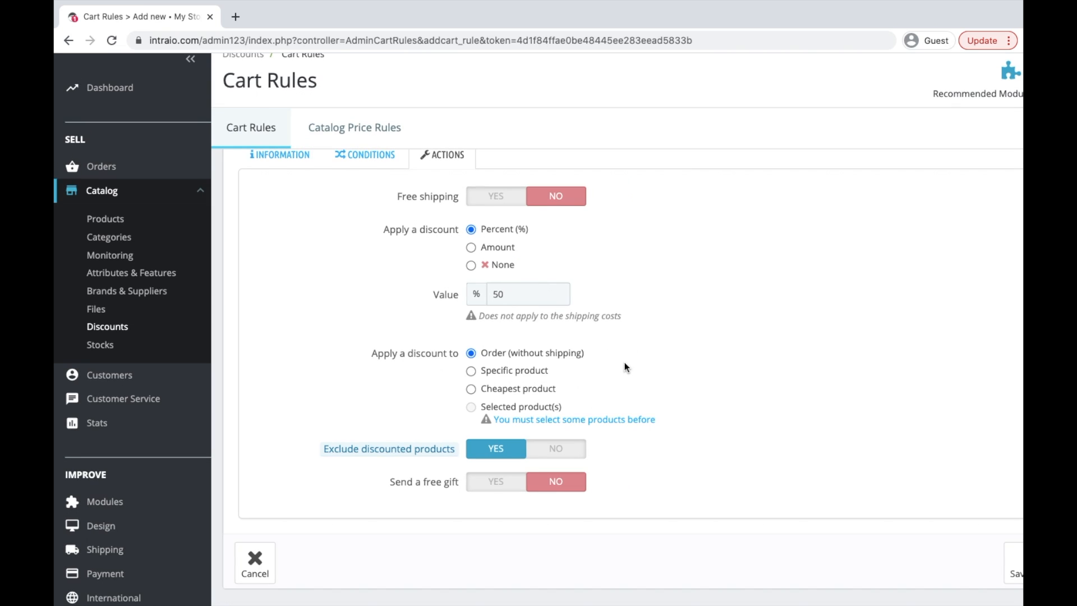
{"action": "scroll", "coordinate": [625, 364], "scroll_direction": "down", "scroll_amount": 3}
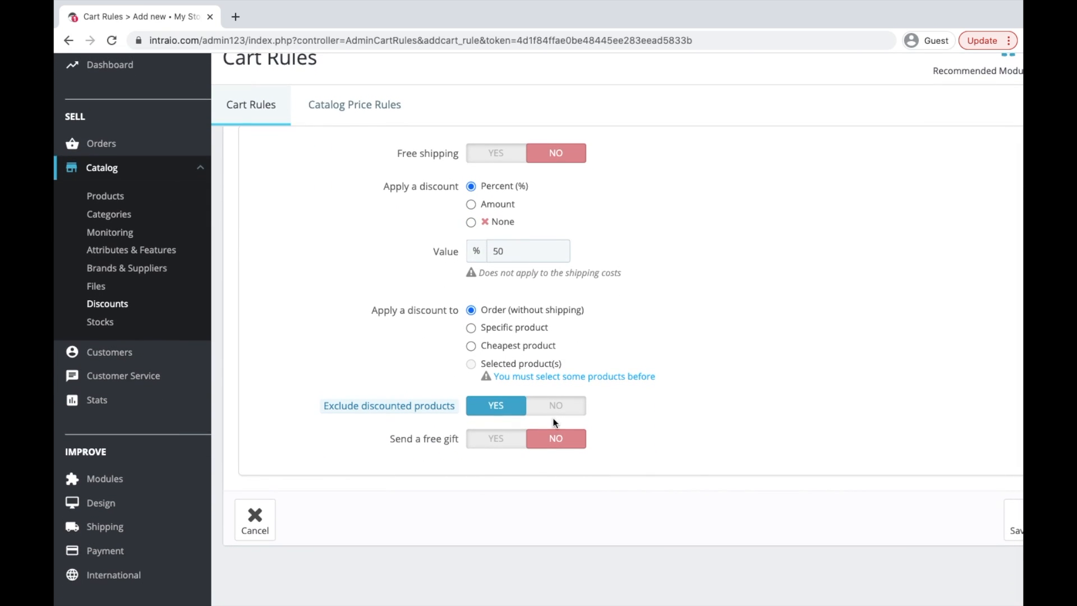
{"action": "scroll", "coordinate": [486, 209], "scroll_direction": "up", "scroll_amount": 3}
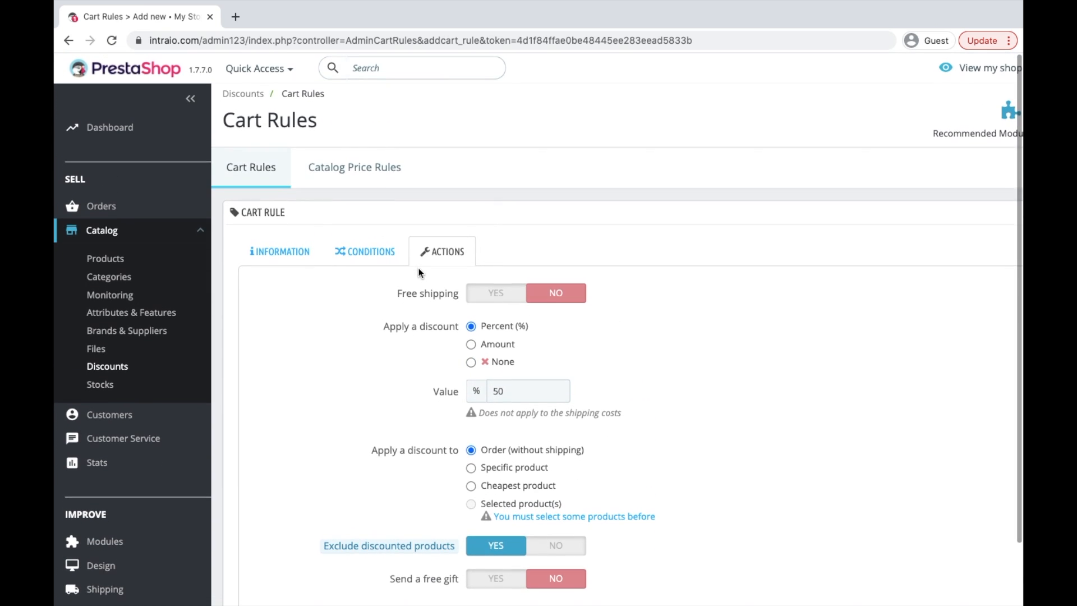
{"action": "scroll", "coordinate": [449, 381], "scroll_direction": "down", "scroll_amount": 3}
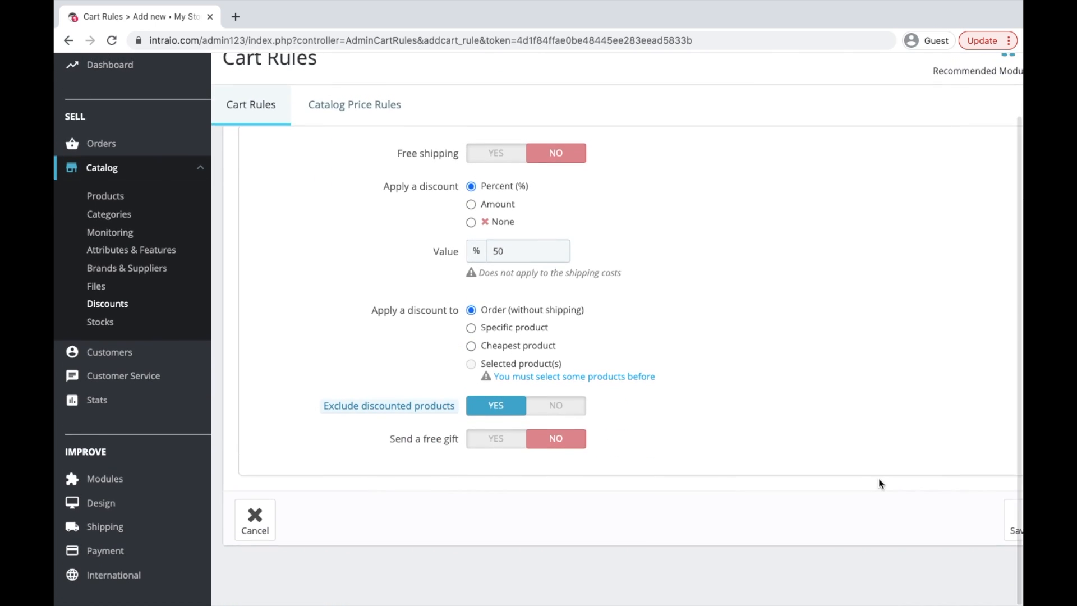
{"action": "left_click", "coordinate": [981, 515]}
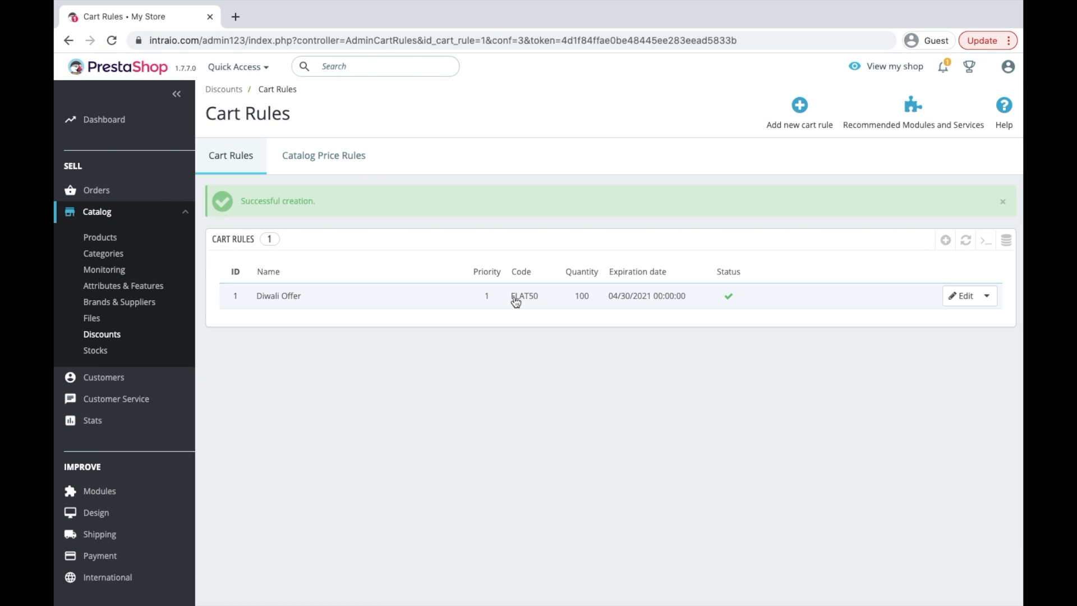
Examine the code, quantity, expiration date and status of the Diwali Offer rule in the cart rules list.
{"action": "scroll", "coordinate": [515, 300], "scroll_direction": "up", "scroll_amount": 5}
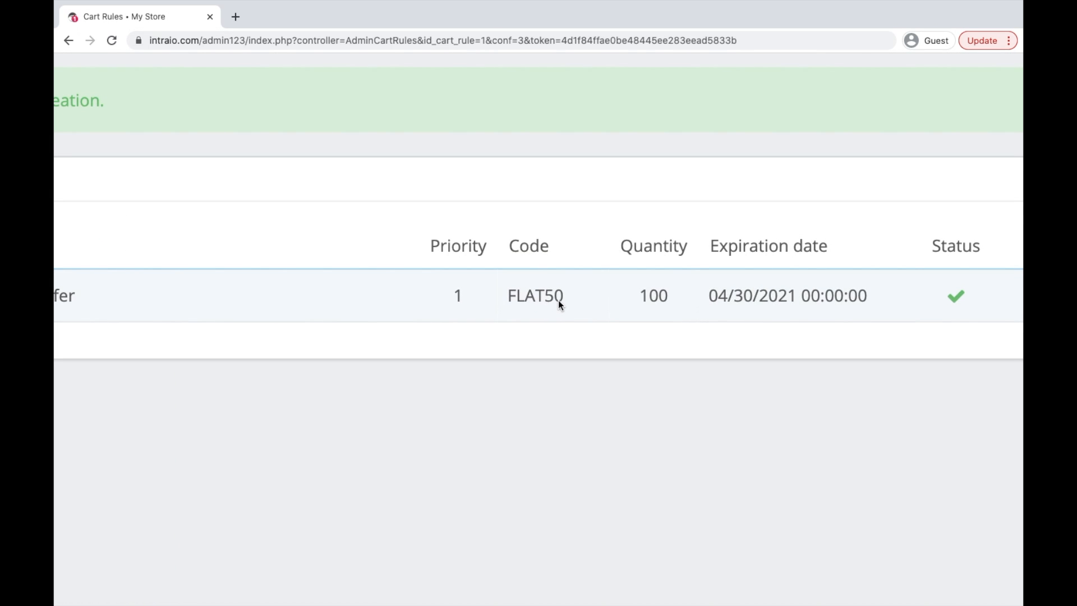
{"action": "scroll", "coordinate": [558, 301], "scroll_direction": "down", "scroll_amount": 5}
{"action": "scroll", "coordinate": [783, 298], "scroll_direction": "up", "scroll_amount": 5}
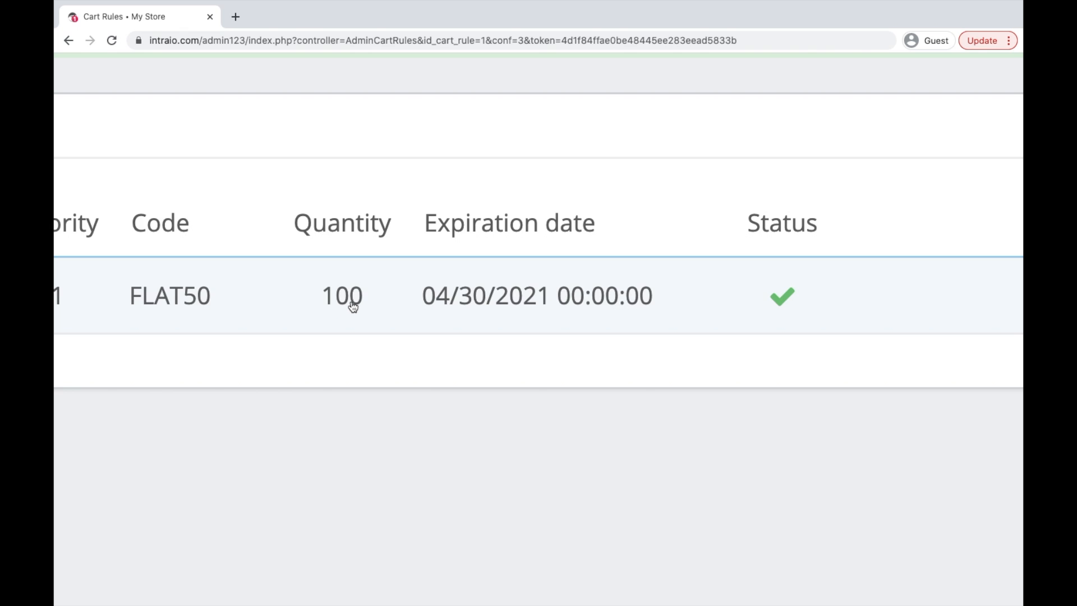
Open the catalog price rules list and view the shop's storefront.
{"action": "scroll", "coordinate": [353, 305], "scroll_direction": "down", "scroll_amount": 5}
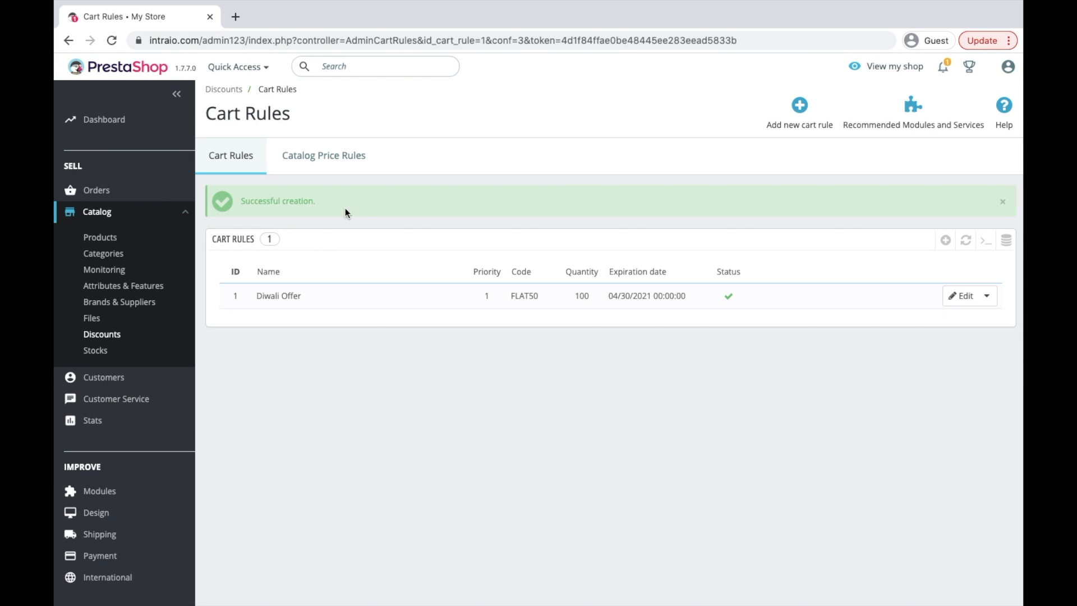
{"action": "left_click", "coordinate": [333, 167]}
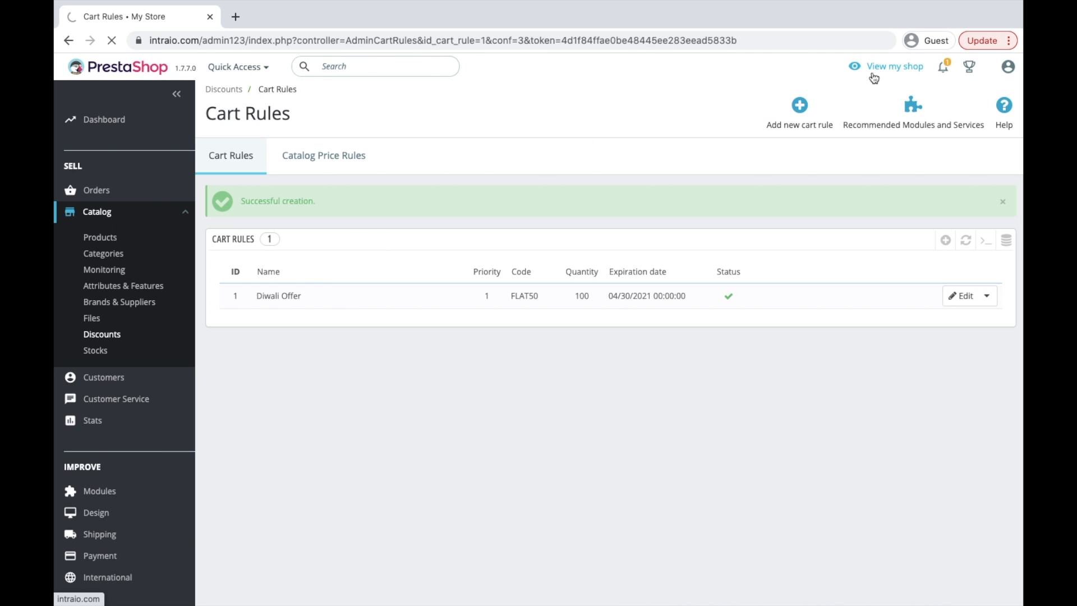
{"action": "left_click", "coordinate": [894, 71]}
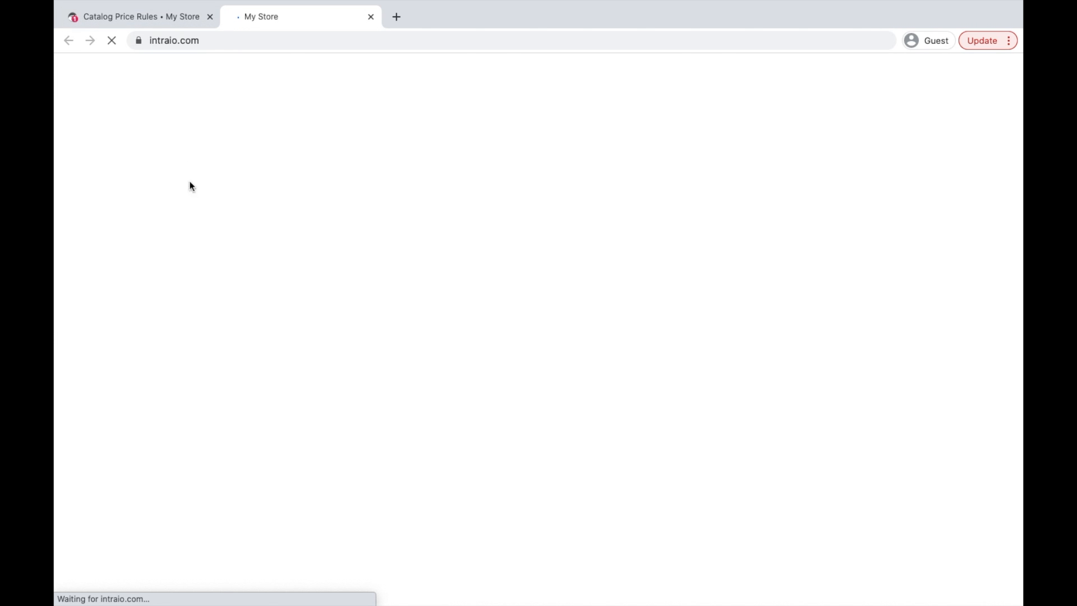
Examine the prices of the popular products on the storefront's home page.
{"action": "scroll", "coordinate": [318, 392], "scroll_direction": "down", "scroll_amount": 3}
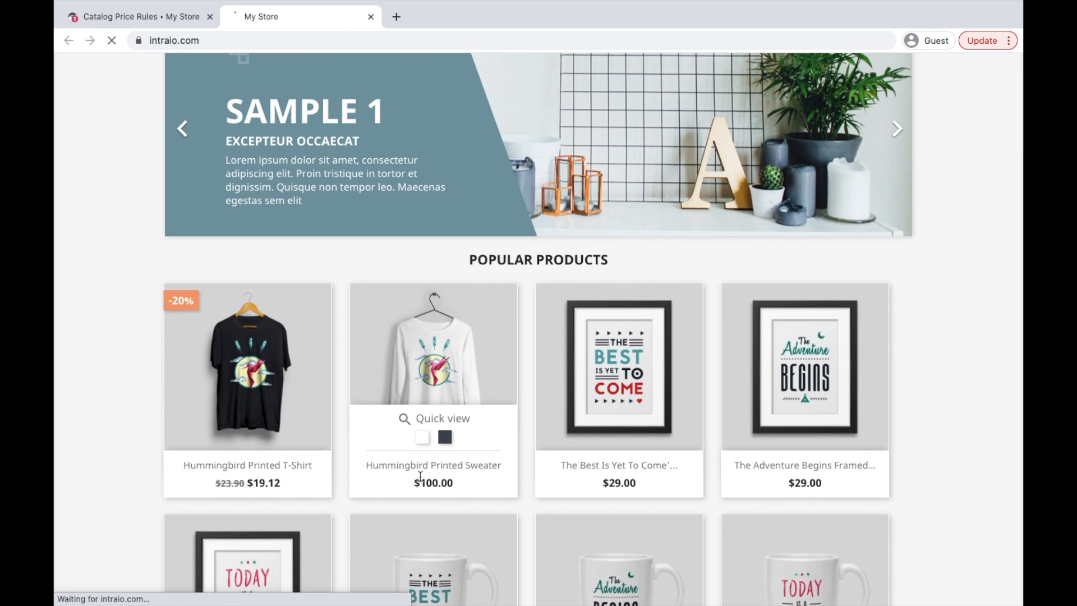
{"action": "scroll", "coordinate": [438, 476], "scroll_direction": "up", "scroll_amount": 5}
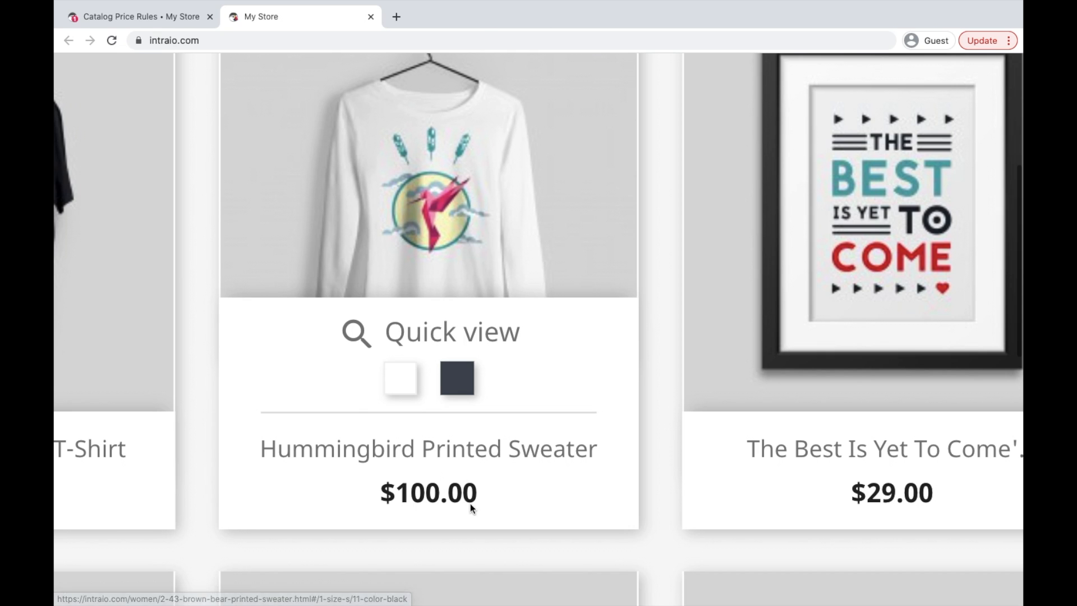
{"action": "scroll", "coordinate": [470, 503], "scroll_direction": "down", "scroll_amount": 2}
{"action": "scroll", "coordinate": [470, 503], "scroll_direction": "down", "scroll_amount": 3}
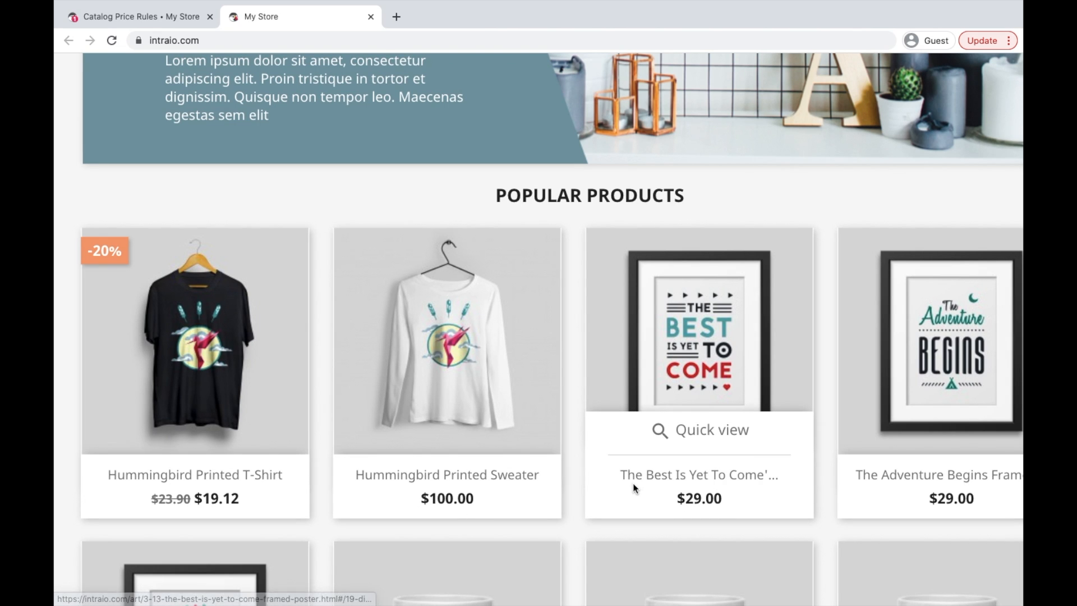
{"action": "scroll", "coordinate": [833, 509], "scroll_direction": "right", "scroll_amount": 2}
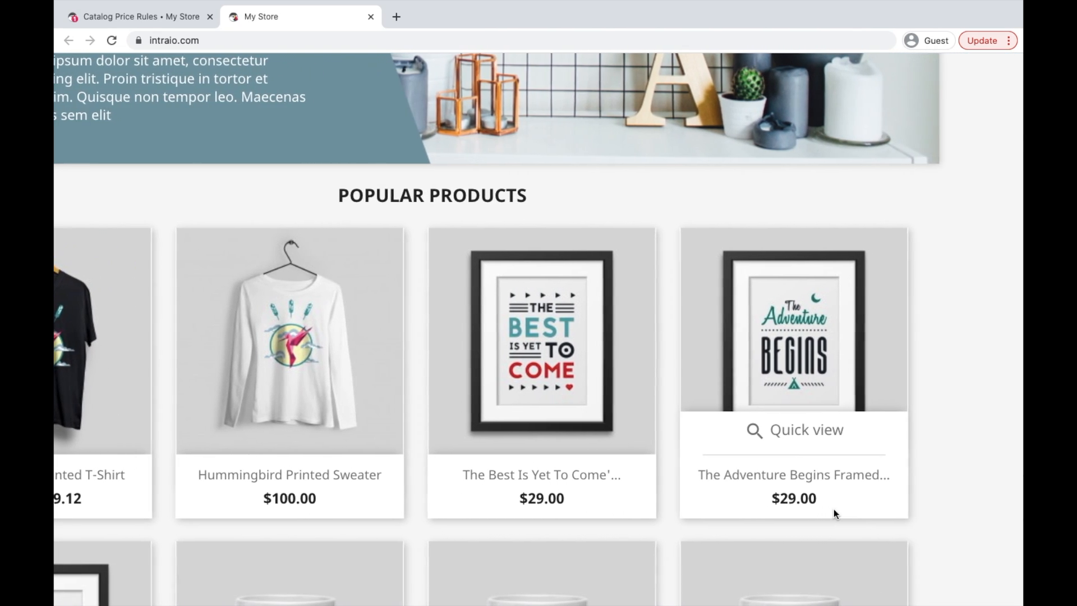
{"action": "scroll", "coordinate": [823, 509], "scroll_direction": "left", "scroll_amount": 4}
{"action": "scroll", "coordinate": [480, 541], "scroll_direction": "down", "scroll_amount": 4}
{"action": "scroll", "coordinate": [481, 541], "scroll_direction": "down", "scroll_amount": 3}
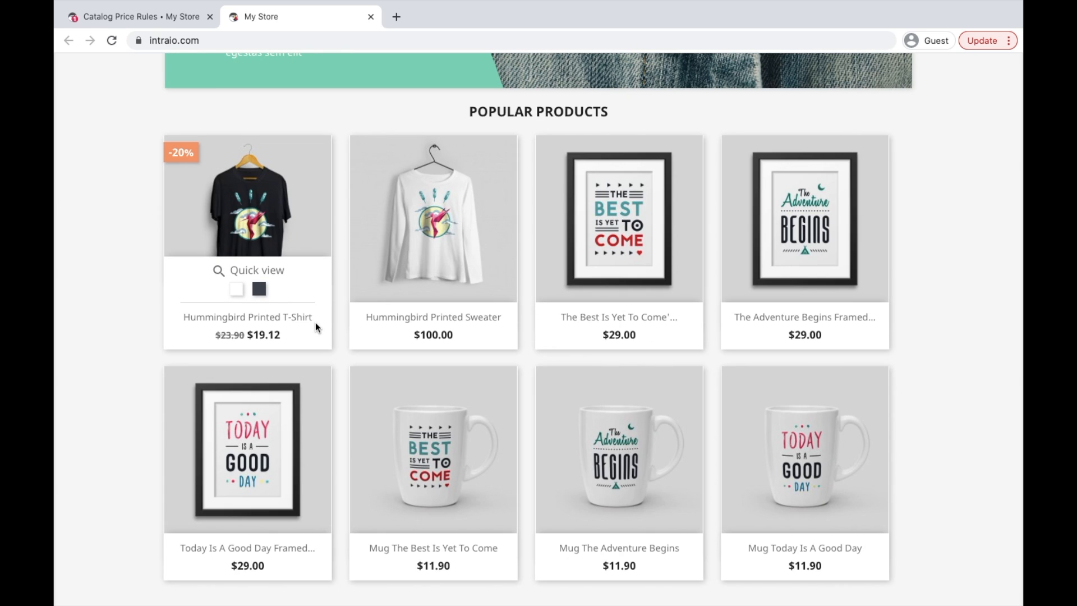
Return to the back office and start a new catalog price rule named "Initial Discount".
{"action": "left_click", "coordinate": [171, 24]}
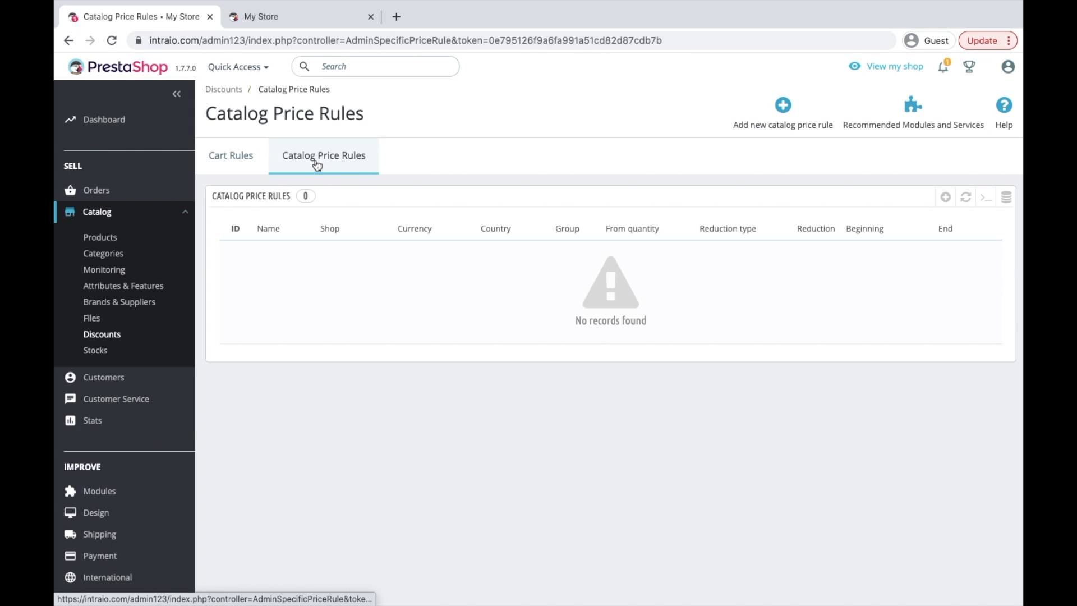
{"action": "left_click", "coordinate": [786, 106]}
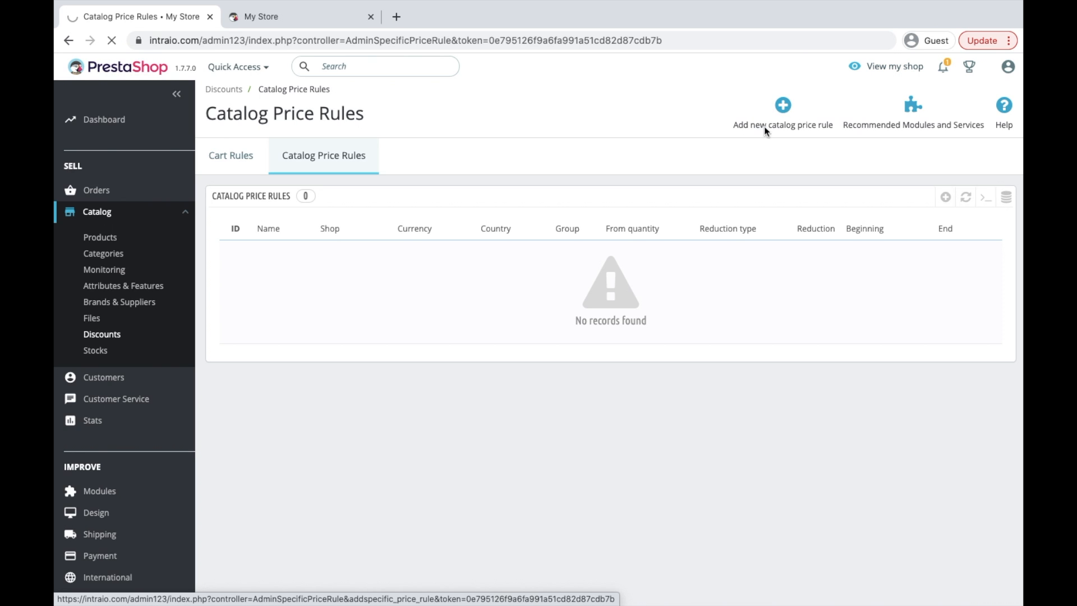
{"action": "left_click", "coordinate": [459, 228]}
{"action": "type", "text": "Inital Discount"}
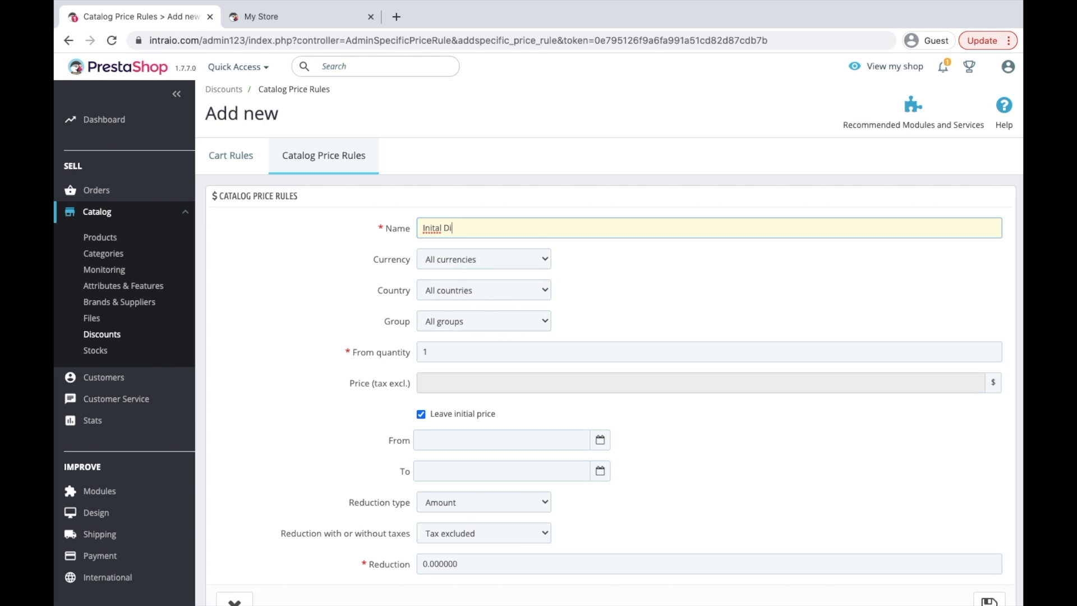
{"action": "right_click", "coordinate": [436, 231]}
{"action": "left_click", "coordinate": [449, 236]}
{"action": "left_click", "coordinate": [436, 439]}
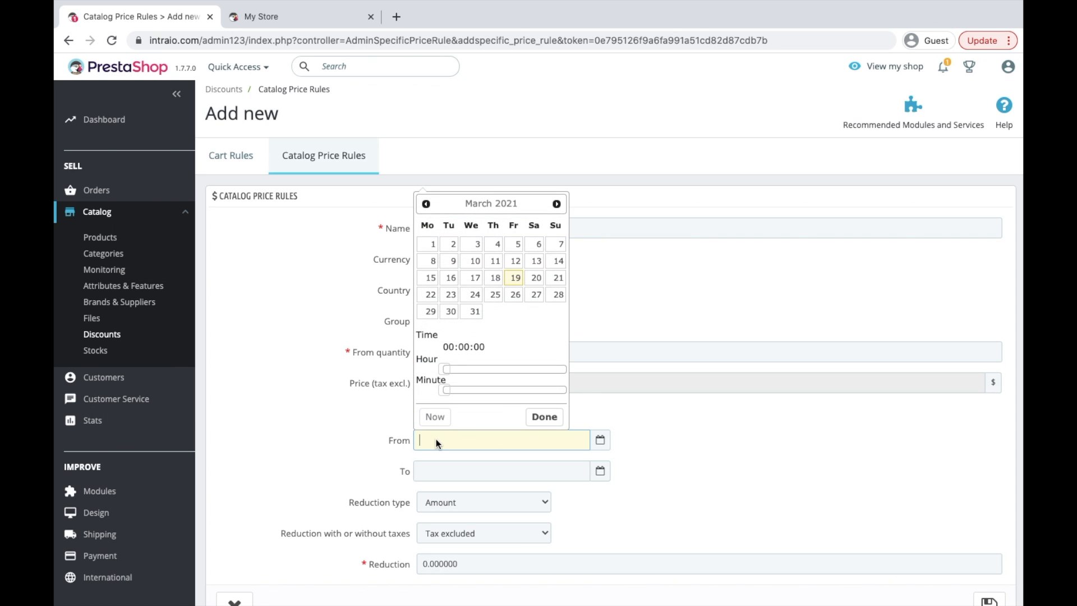
{"action": "left_click", "coordinate": [515, 278]}
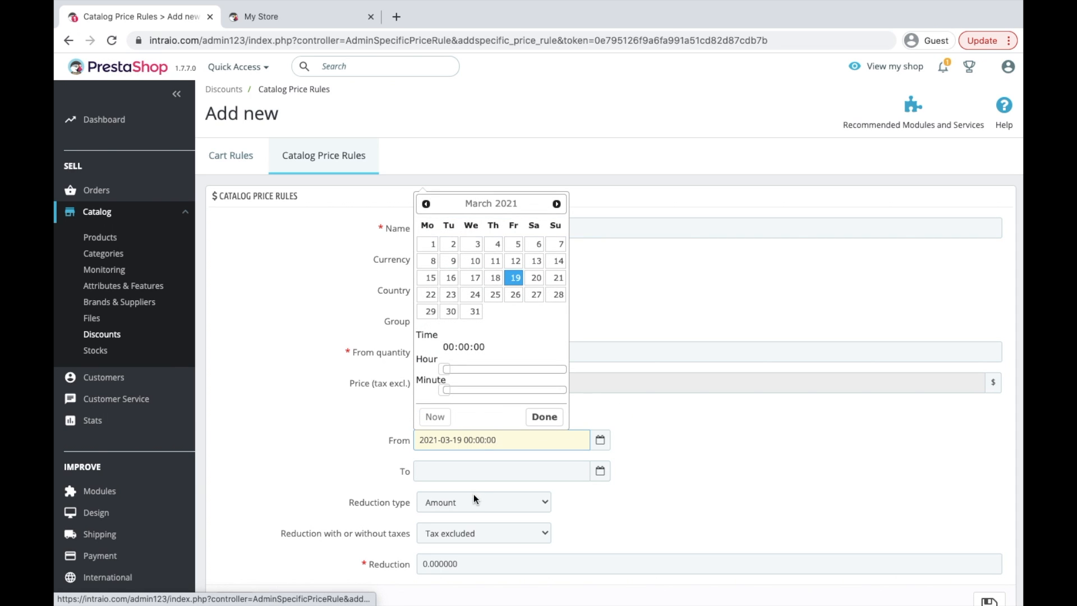
{"action": "left_click", "coordinate": [479, 472]}
{"action": "left_click", "coordinate": [475, 342]}
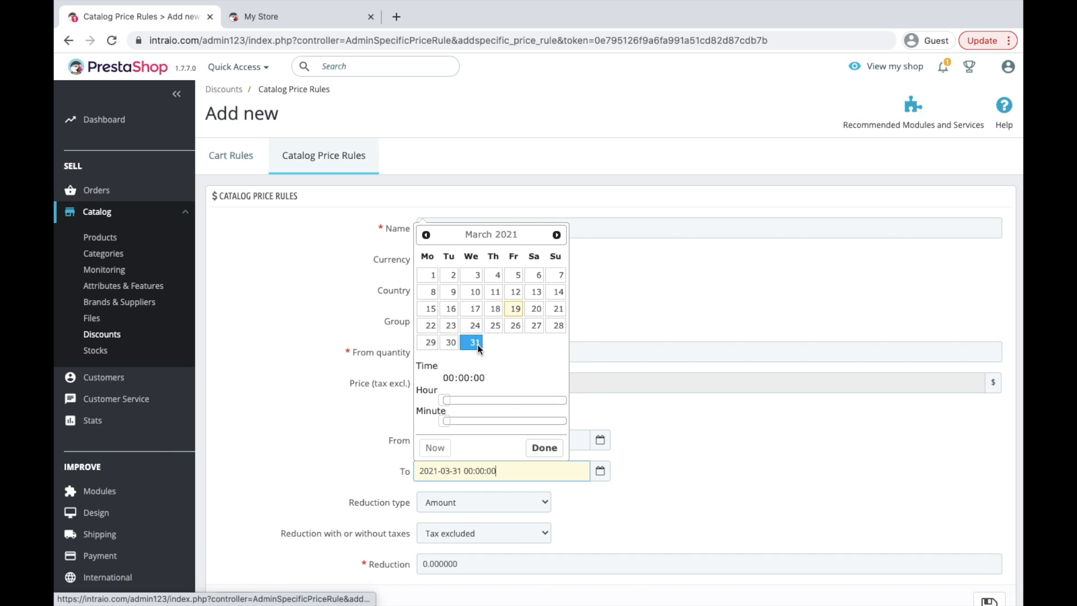
{"action": "left_click", "coordinate": [662, 456]}
Set the rule's reduction type to Percentage with a reduction of 10, and save the catalog price rule.
{"action": "scroll", "coordinate": [417, 495], "scroll_direction": "down", "scroll_amount": 2}
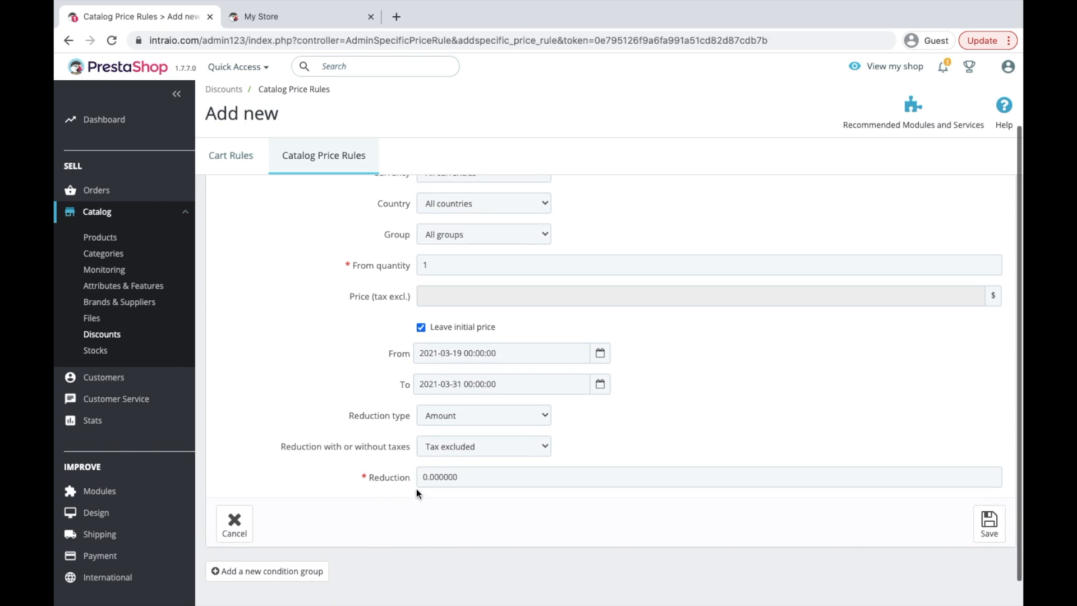
{"action": "left_click", "coordinate": [459, 413]}
{"action": "left_click", "coordinate": [459, 423]}
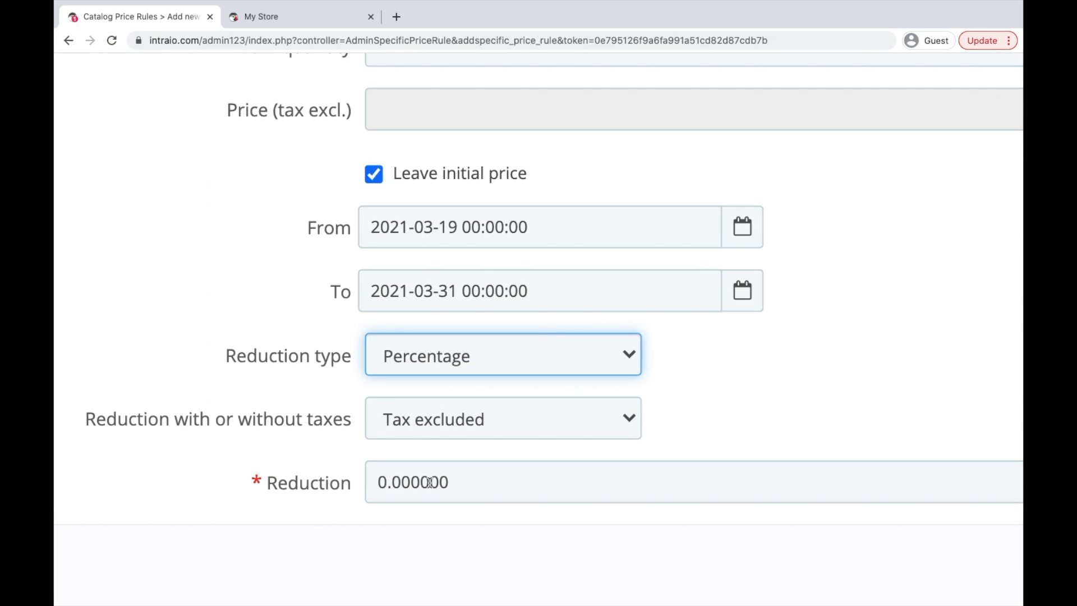
{"action": "left_click", "coordinate": [465, 473]}
{"action": "double_click", "coordinate": [464, 476]}
{"action": "type", "text": "10"}
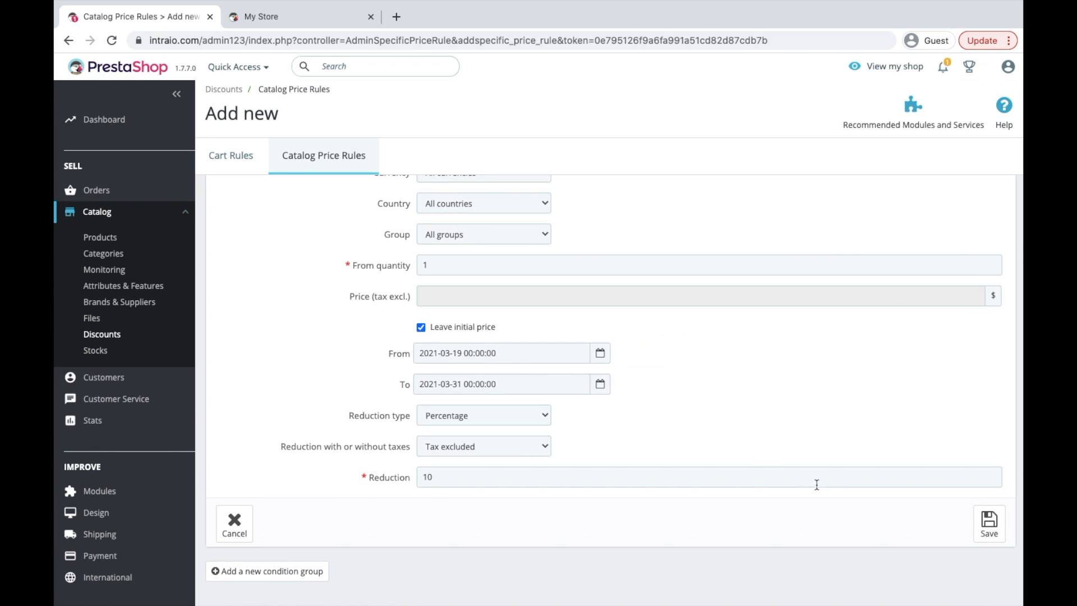
{"action": "left_click", "coordinate": [982, 533]}
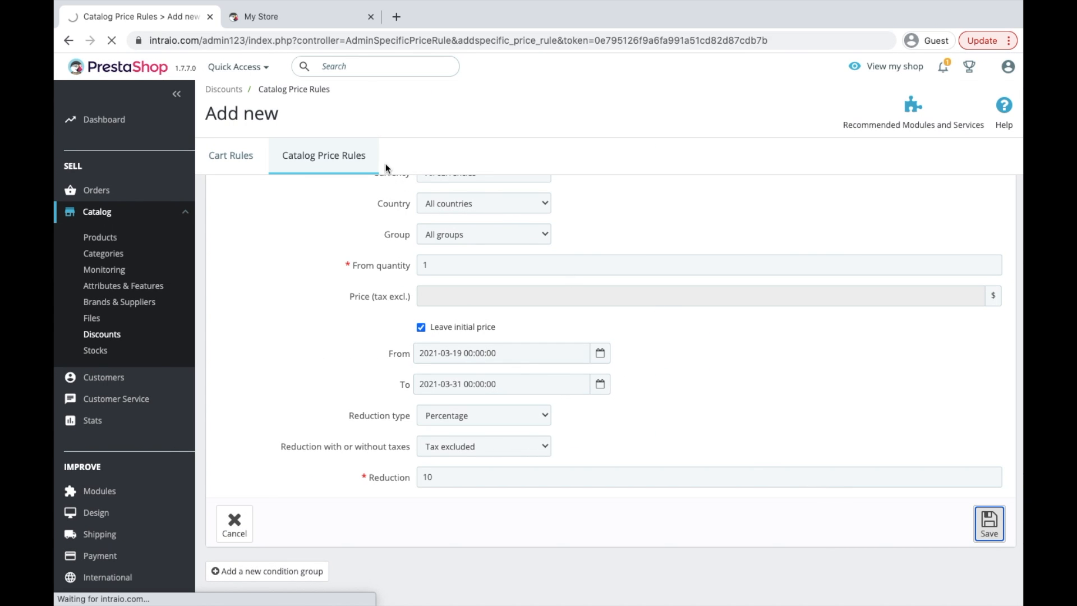
Check the popular products' discounts and prices on the storefront, and review the saved catalog price rule in the back office.
{"action": "left_click", "coordinate": [297, 16]}
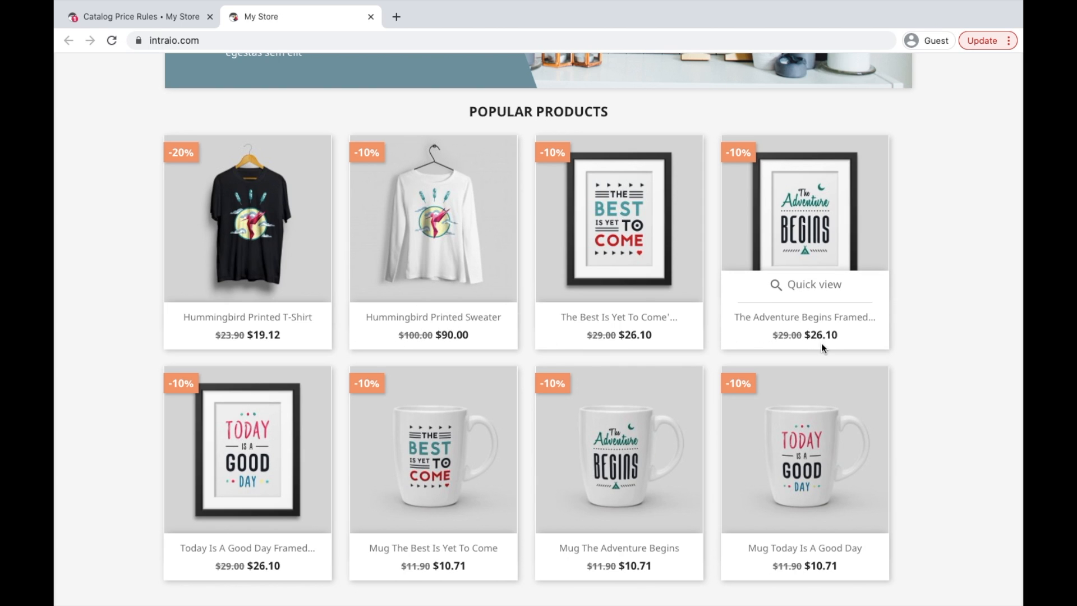
{"action": "scroll", "coordinate": [692, 362], "scroll_direction": "down", "scroll_amount": 3}
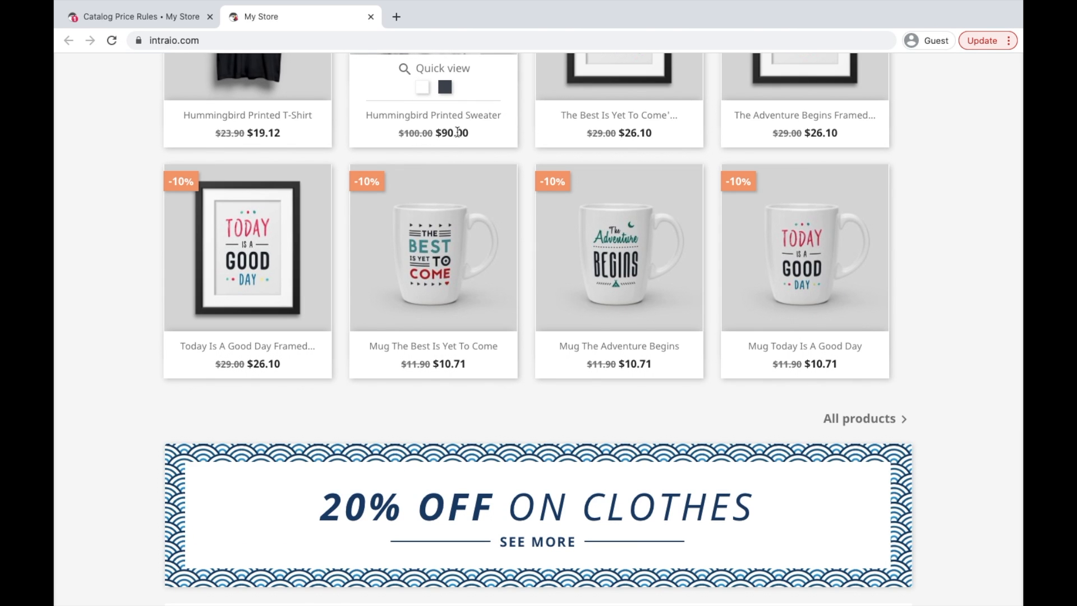
{"action": "scroll", "coordinate": [459, 377], "scroll_direction": "down", "scroll_amount": 7}
{"action": "scroll", "coordinate": [459, 380], "scroll_direction": "up", "scroll_amount": 15}
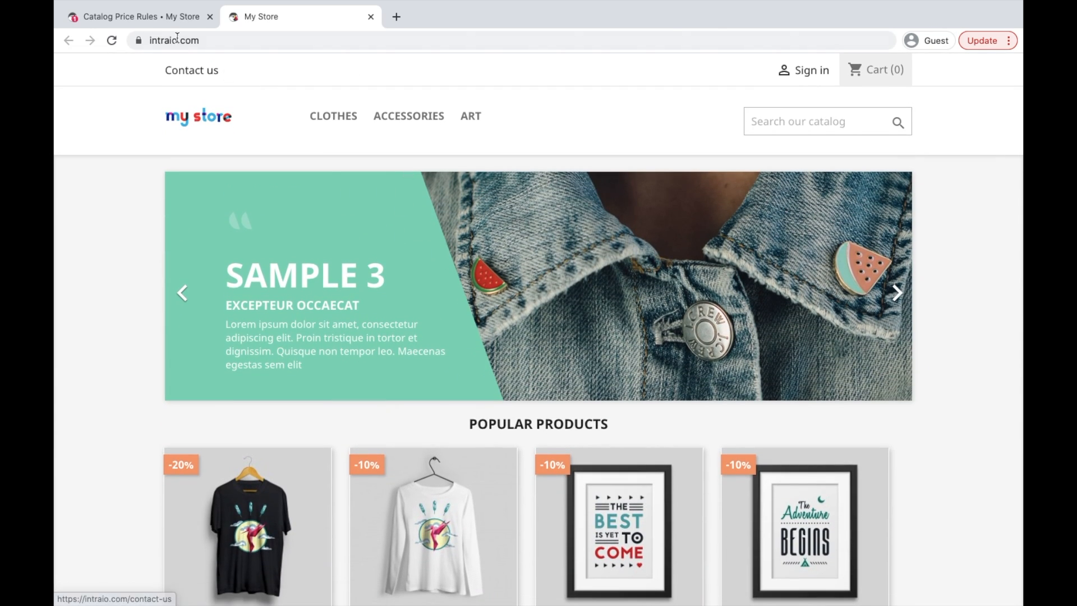
{"action": "left_click", "coordinate": [159, 22]}
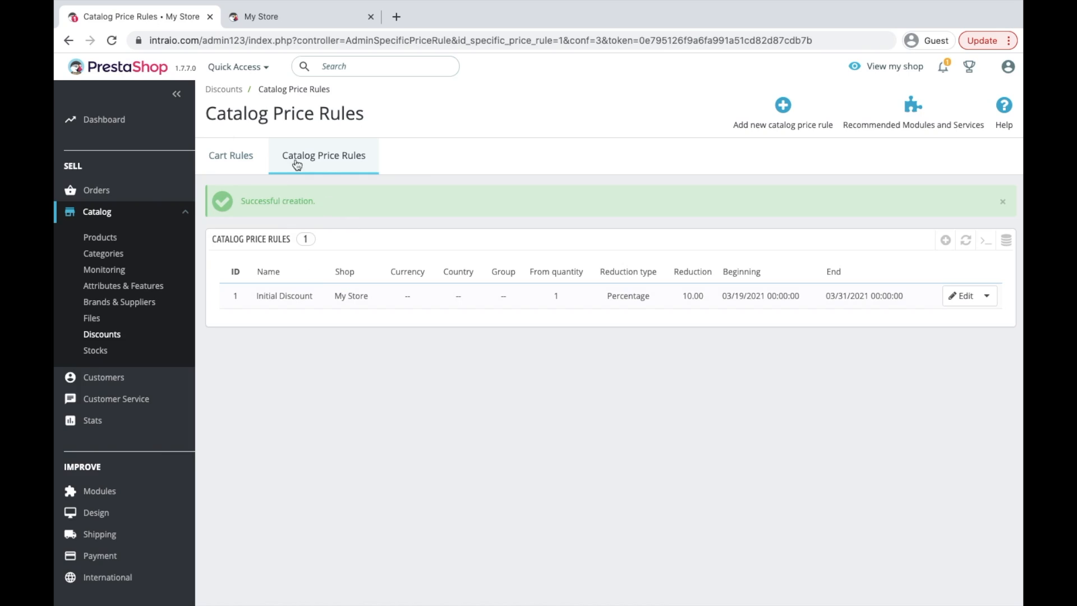
Add one black, size S Hummingbird Printed Sweater to the cart from the storefront and open the shopping cart.
{"action": "left_click", "coordinate": [313, 21]}
{"action": "scroll", "coordinate": [464, 387], "scroll_direction": "down", "scroll_amount": 2}
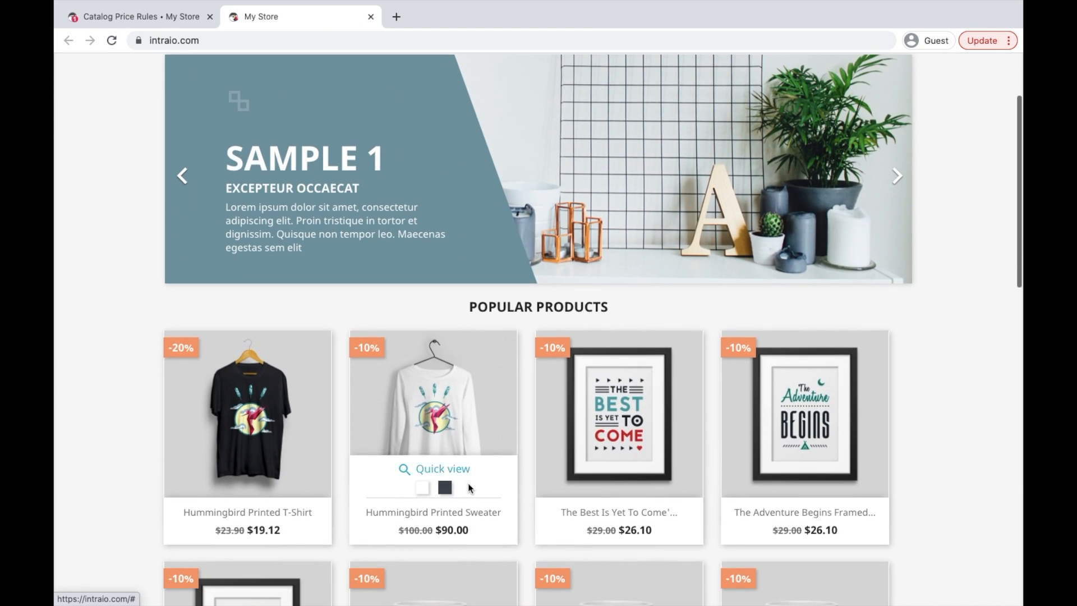
{"action": "left_click", "coordinate": [440, 439]}
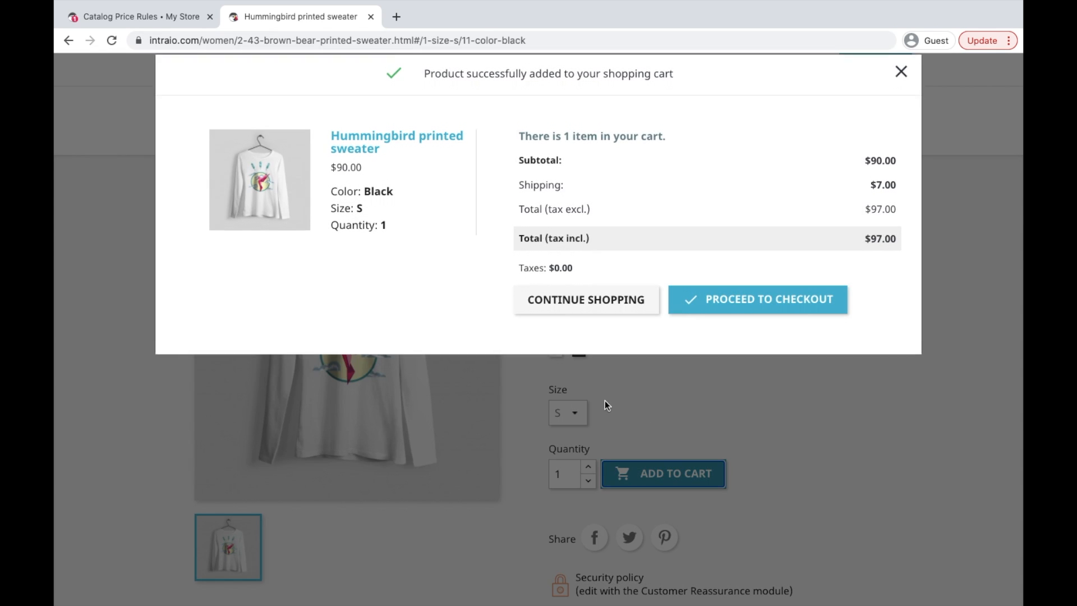
{"action": "left_click", "coordinate": [729, 317]}
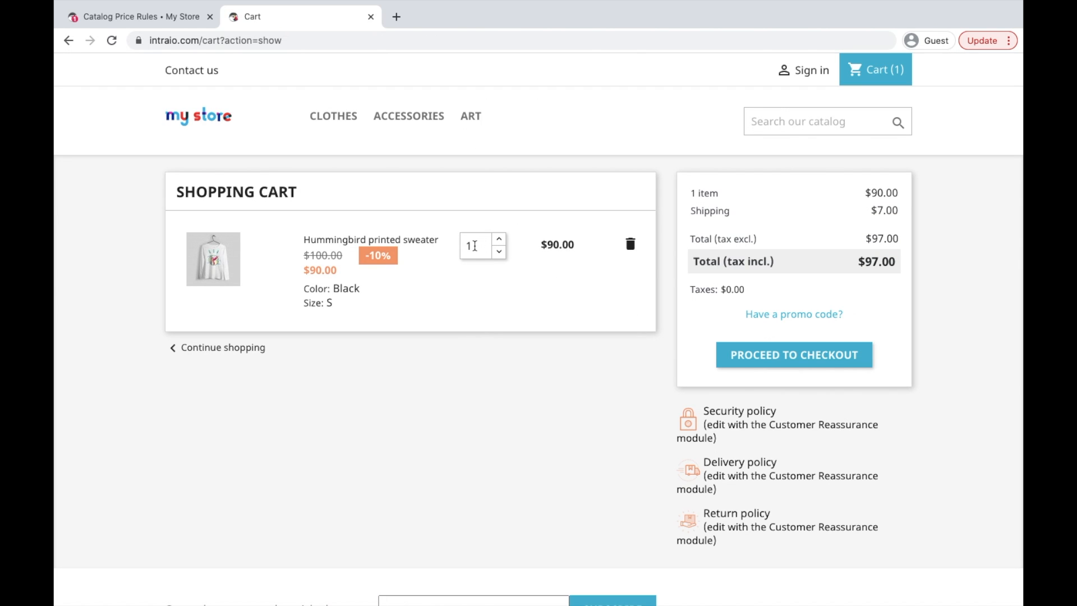
Set the sweater's cart quantity to 10, try raising it to 11, and return it to 10.
{"action": "left_click", "coordinate": [475, 246]}
{"action": "type", "text": "0"}
{"action": "left_click", "coordinate": [616, 300]}
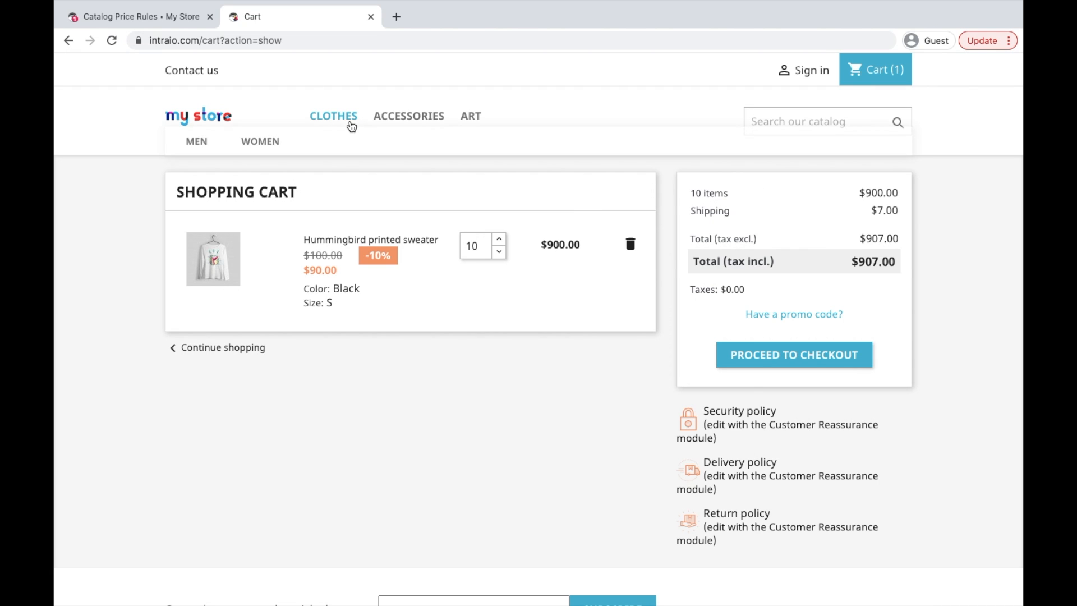
{"action": "left_click", "coordinate": [500, 240]}
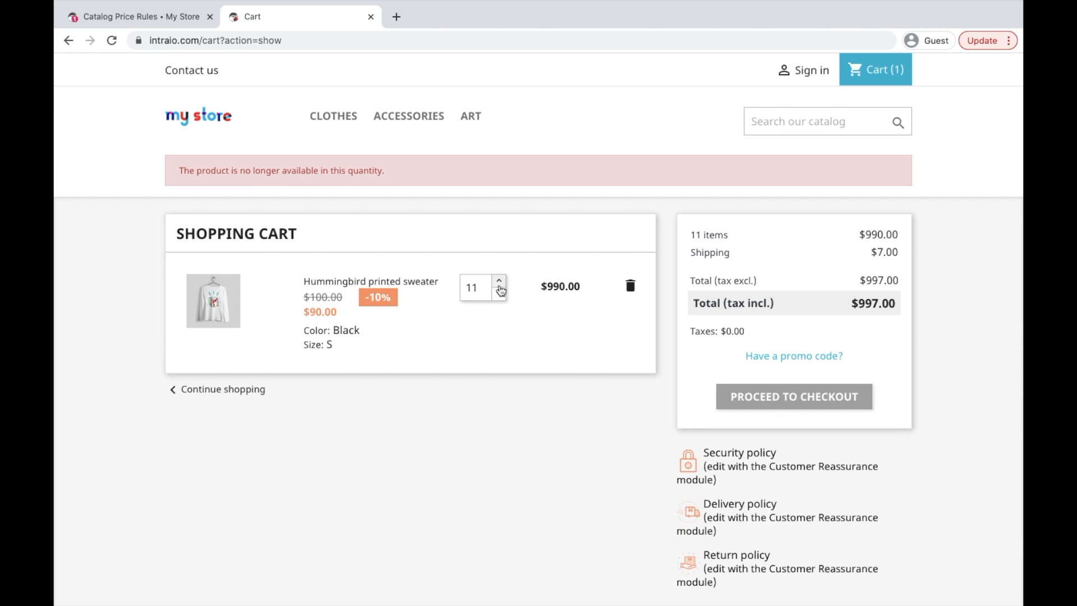
{"action": "left_click", "coordinate": [499, 298]}
Add the white, size S Hummingbird Printed T-Shirt from the Clothes category and set its quantity to 10 in the cart.
{"action": "mouse_move", "coordinate": [337, 129]}
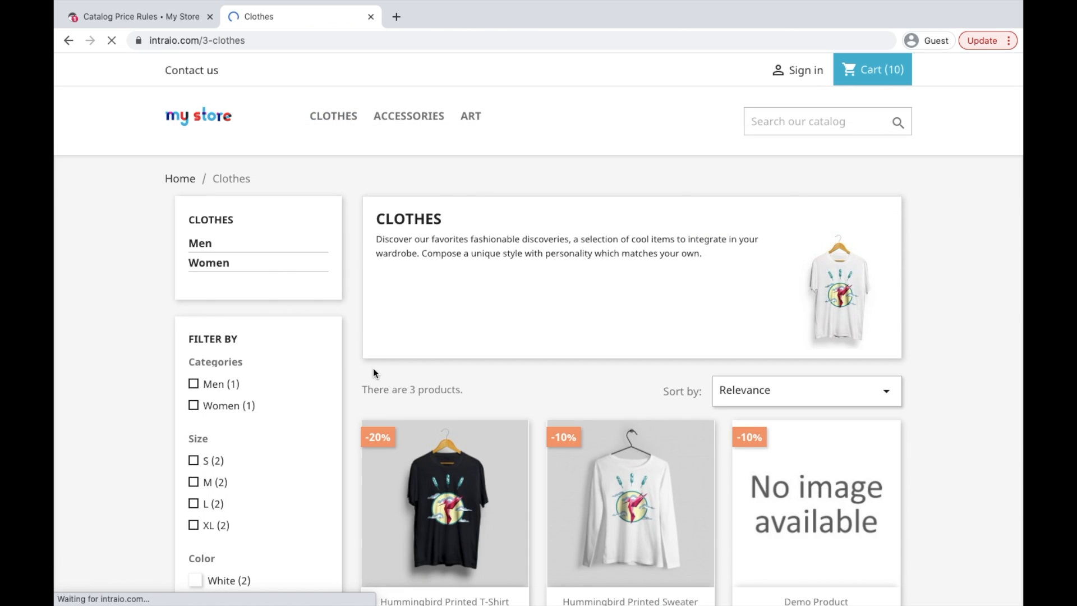
{"action": "scroll", "coordinate": [460, 510], "scroll_direction": "down", "scroll_amount": 5}
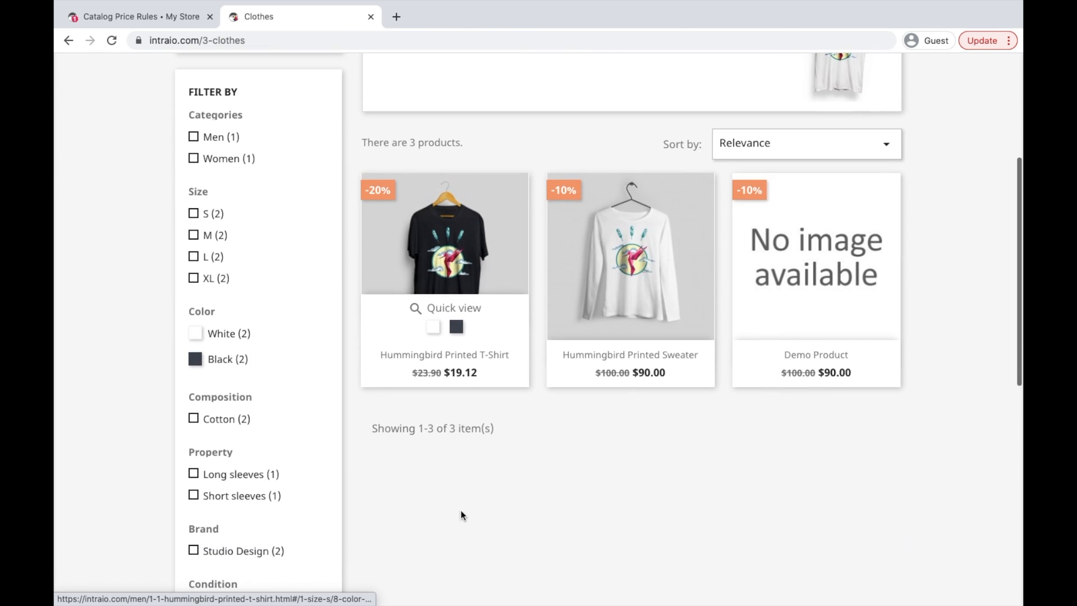
{"action": "left_click", "coordinate": [455, 309]}
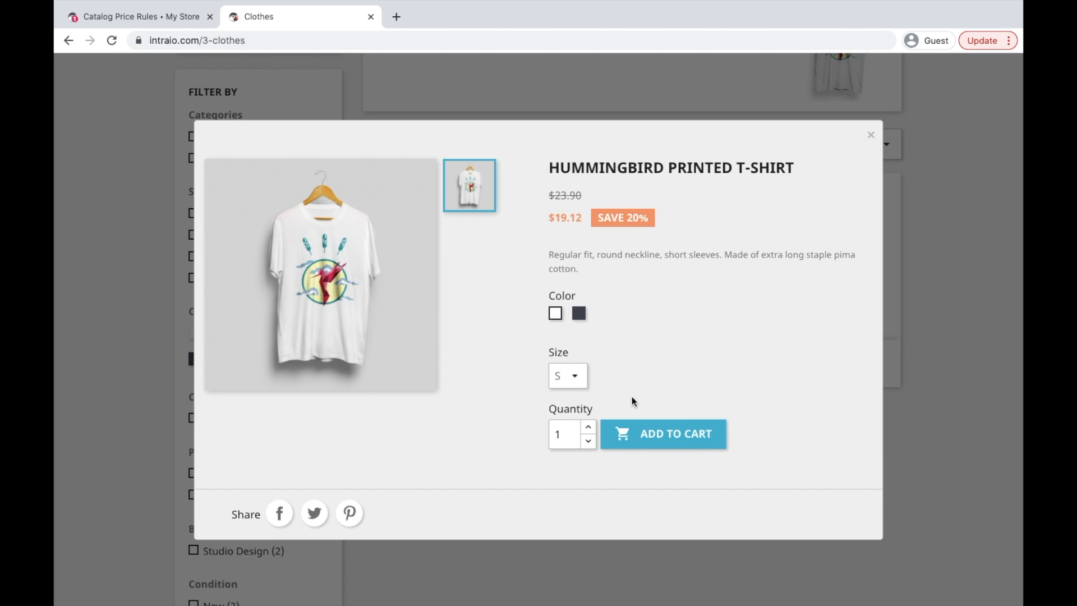
{"action": "left_click", "coordinate": [630, 440]}
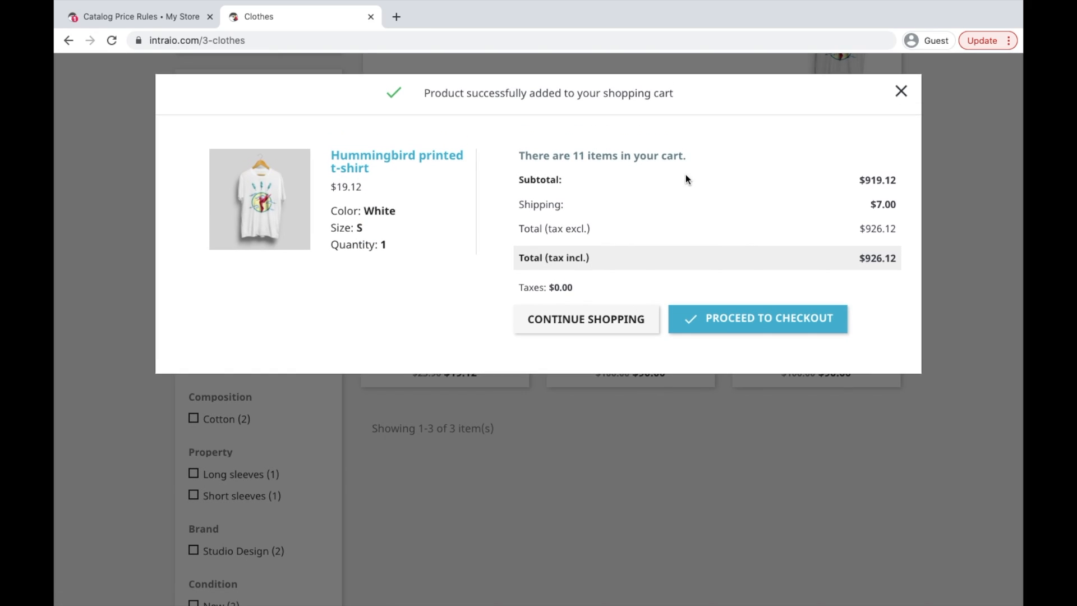
{"action": "left_click", "coordinate": [721, 326]}
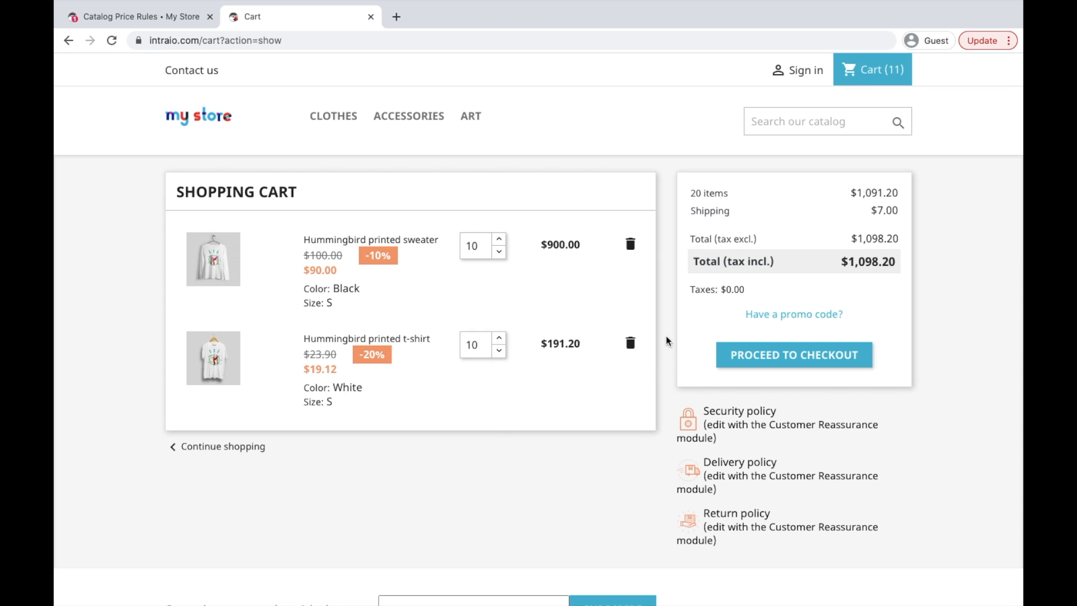
Examine the item subtotal, shipping and totals in the cart summary.
{"action": "scroll", "coordinate": [854, 193], "scroll_direction": "up", "scroll_amount": 5}
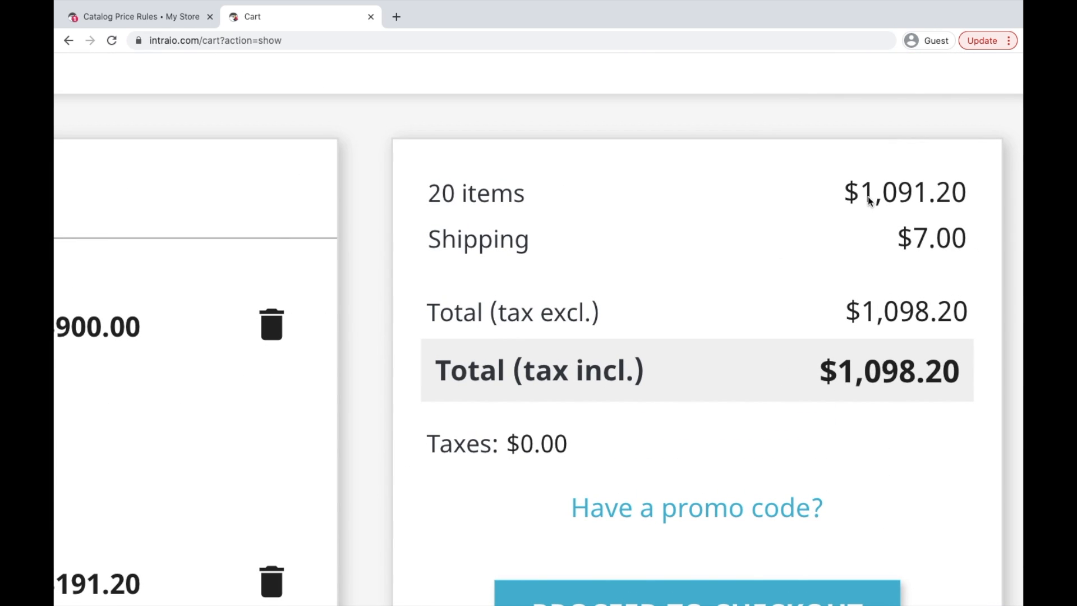
{"action": "left_click_drag", "start_coordinate": [857, 193], "coordinate": [925, 193]}
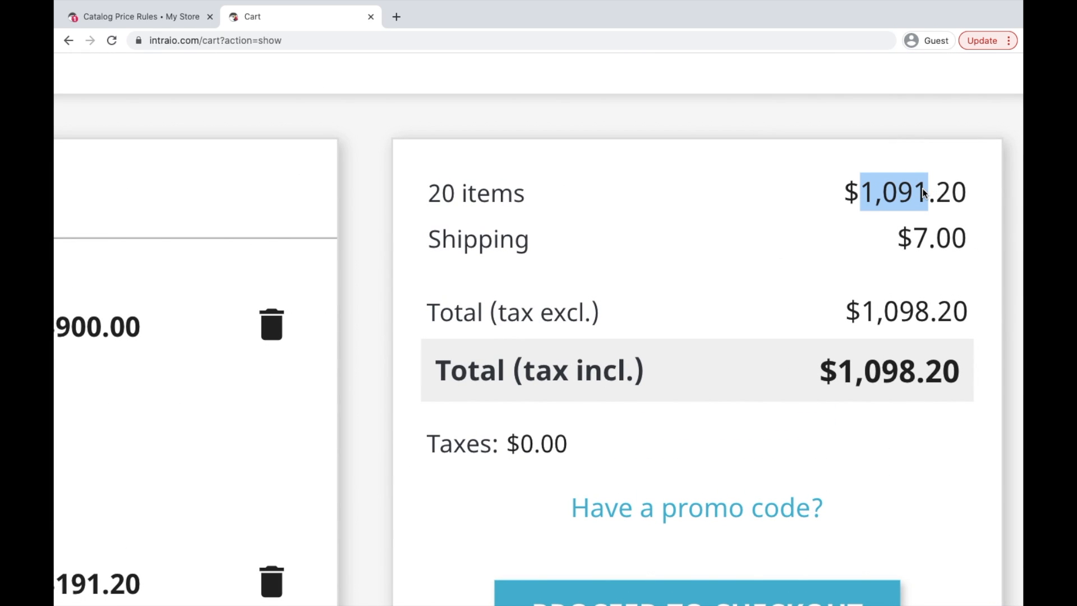
{"action": "scroll", "coordinate": [889, 324], "scroll_direction": "down", "scroll_amount": 5}
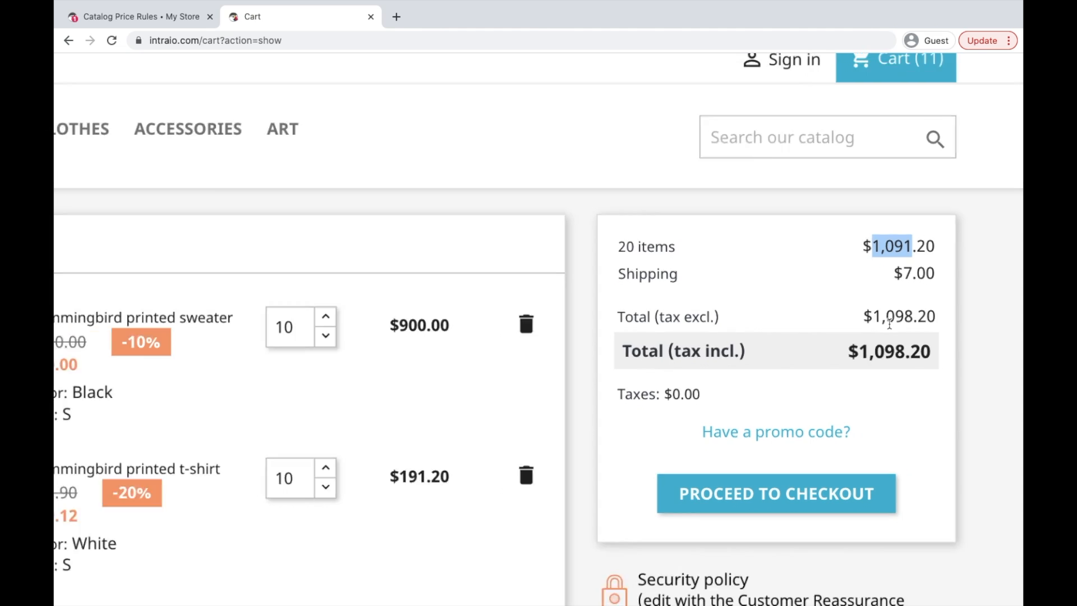
Look up the Diwali Offer's code in the back office cart rules and try to apply promo code FLAT50 to the storefront cart.
{"action": "left_click", "coordinate": [788, 367]}
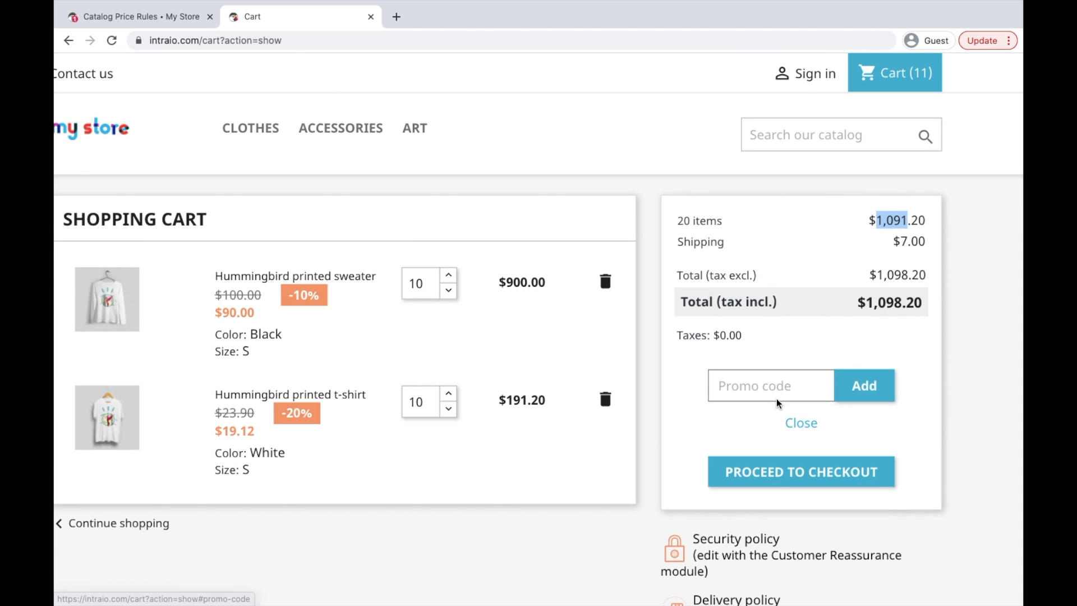
{"action": "left_click", "coordinate": [776, 395]}
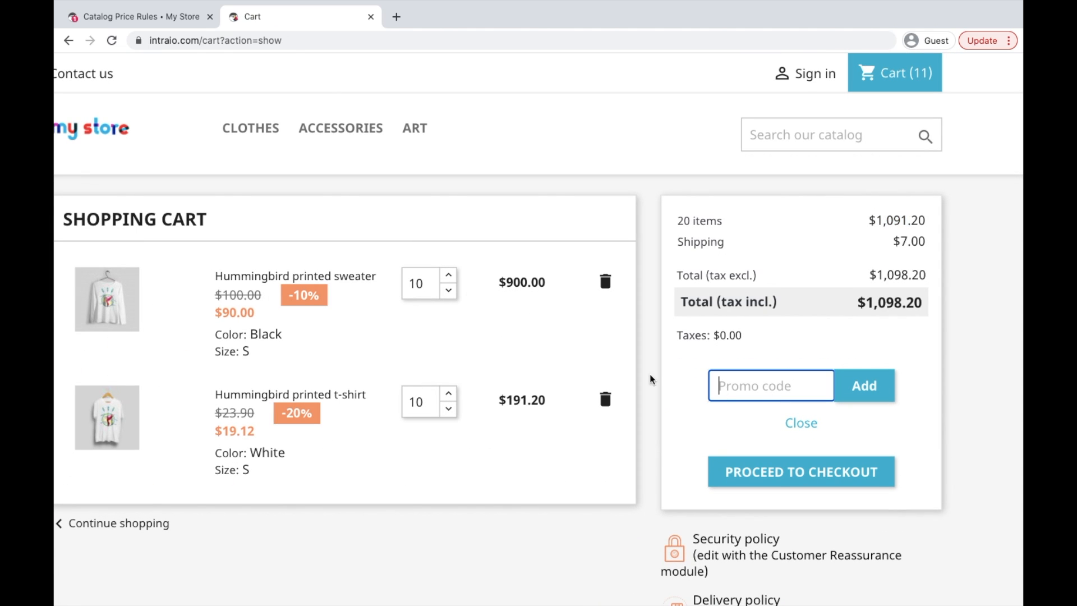
{"action": "left_click", "coordinate": [167, 21]}
{"action": "left_click", "coordinate": [248, 159]}
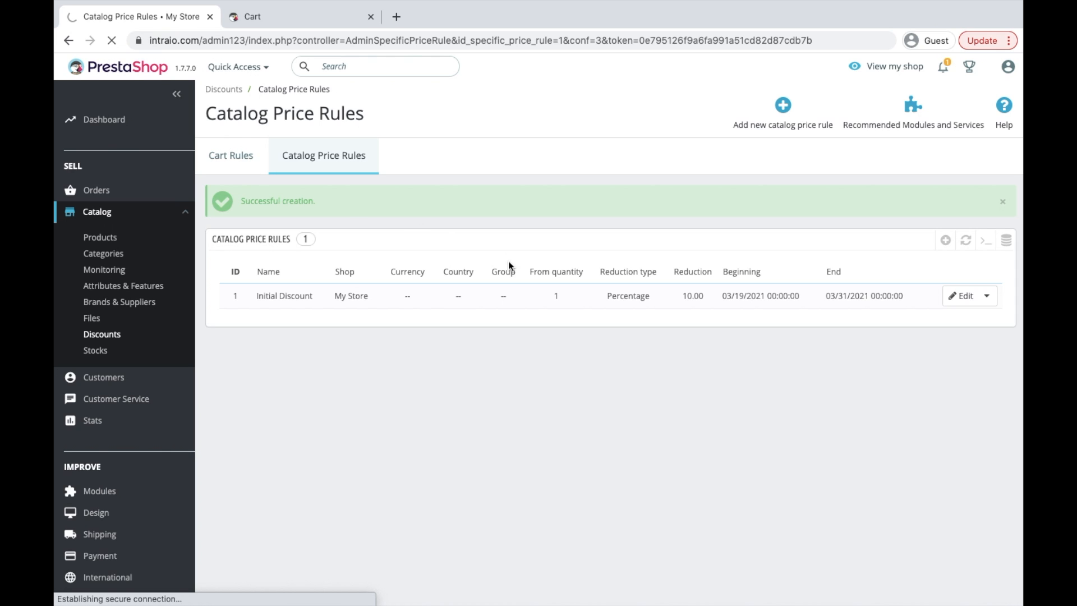
{"action": "scroll", "coordinate": [512, 257], "scroll_direction": "up", "scroll_amount": 5}
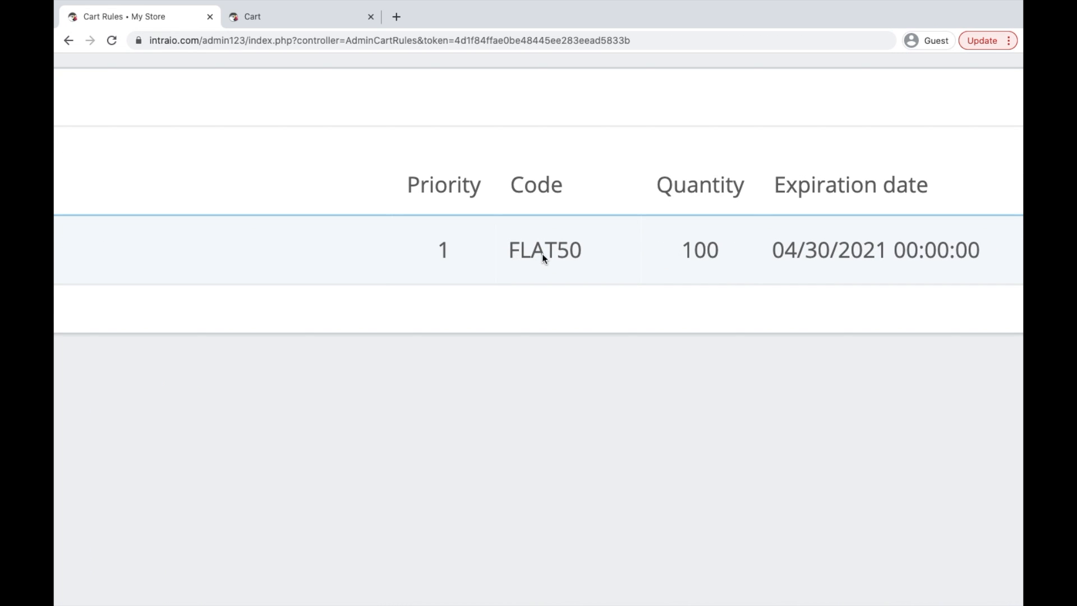
{"action": "left_click", "coordinate": [276, 22]}
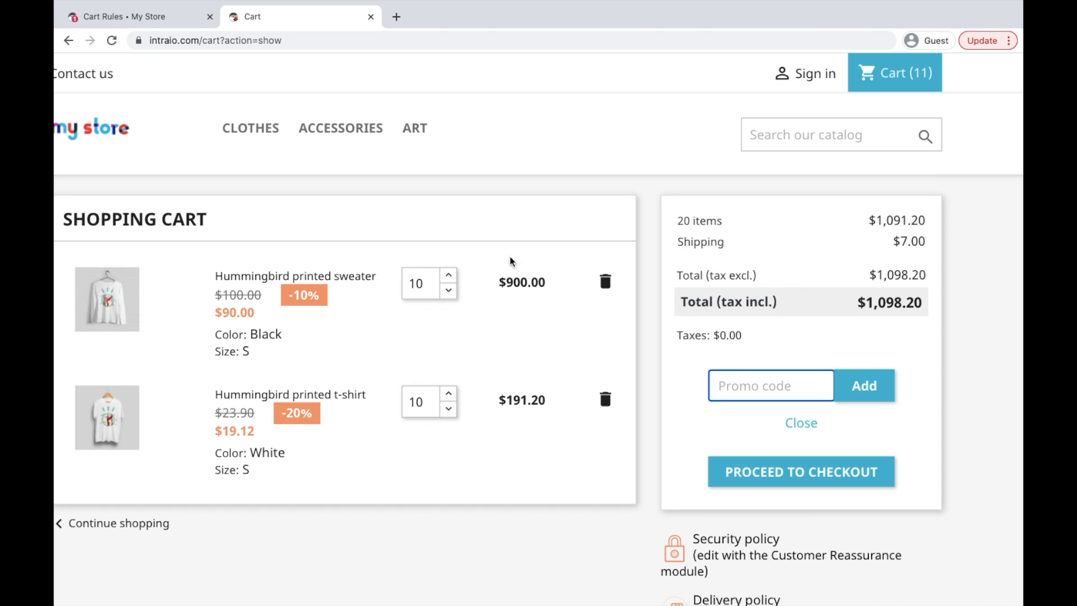
{"action": "type", "text": "FLAT50"}
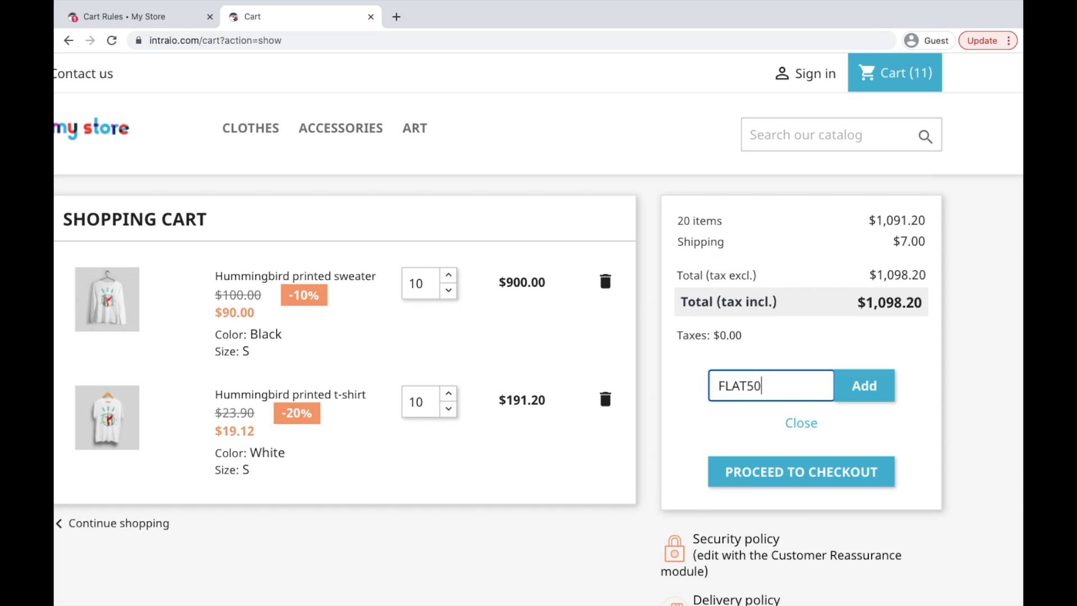
{"action": "left_click", "coordinate": [867, 389]}
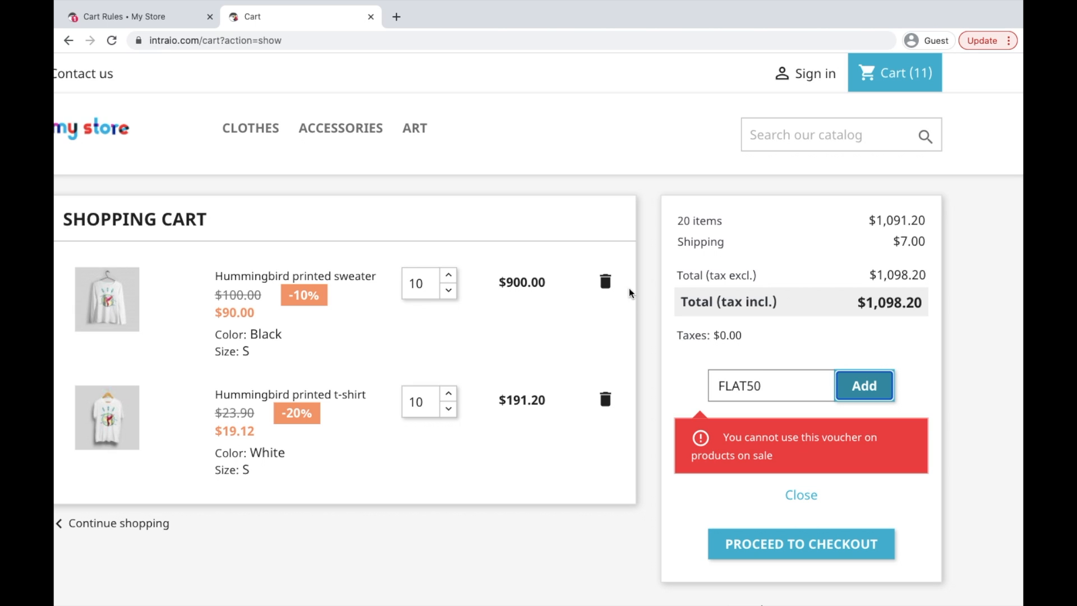
Delete the "Initial Discount" catalog price rule in the back office.
{"action": "left_click", "coordinate": [124, 16]}
{"action": "scroll", "coordinate": [425, 192], "scroll_direction": "down", "scroll_amount": 5}
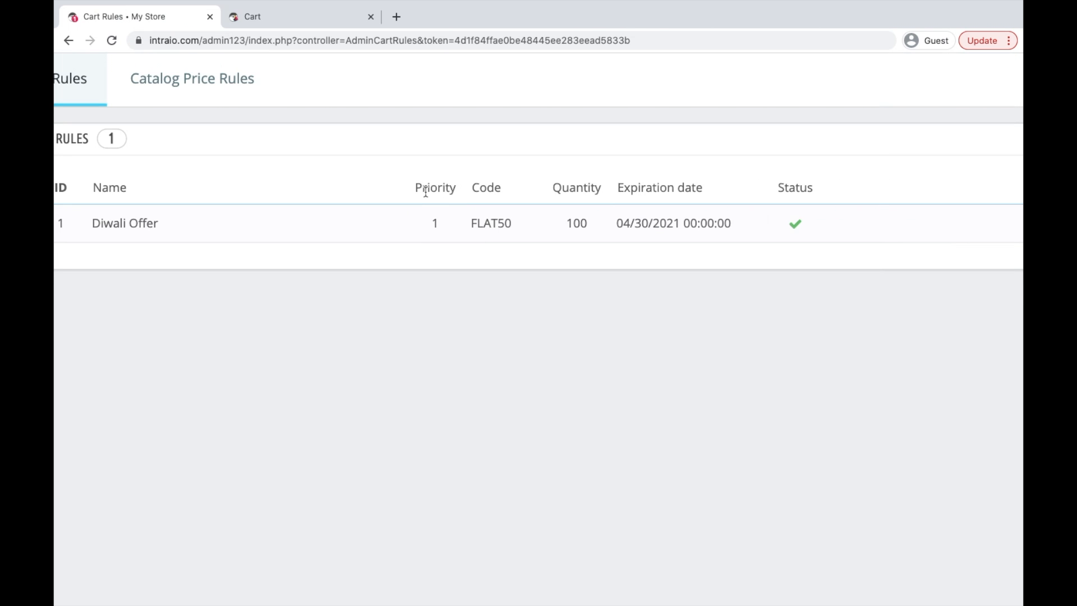
{"action": "left_click", "coordinate": [215, 96]}
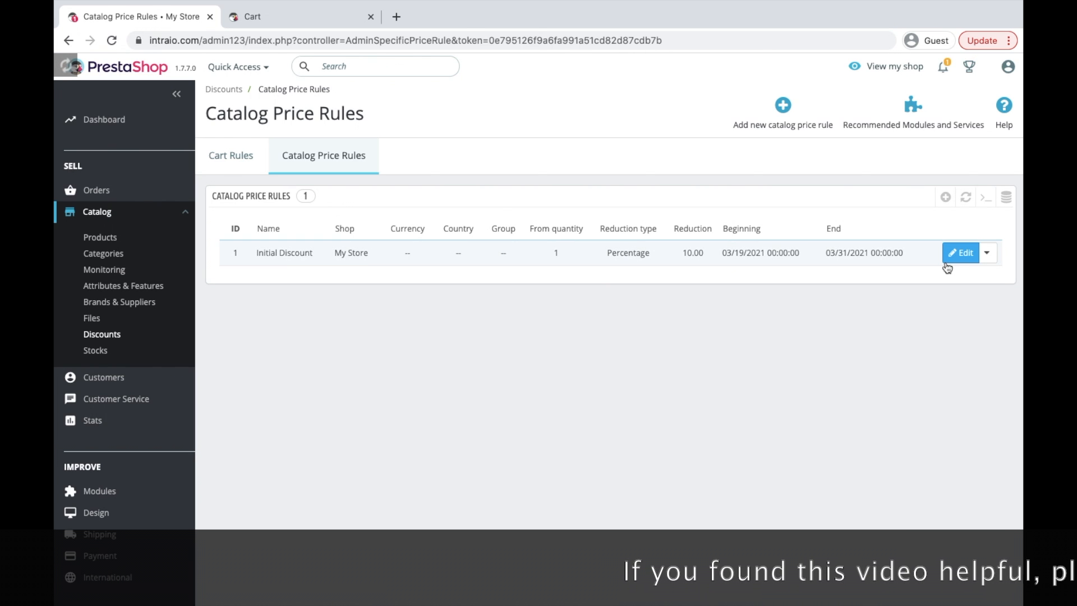
{"action": "left_click", "coordinate": [986, 255]}
{"action": "left_click", "coordinate": [965, 277]}
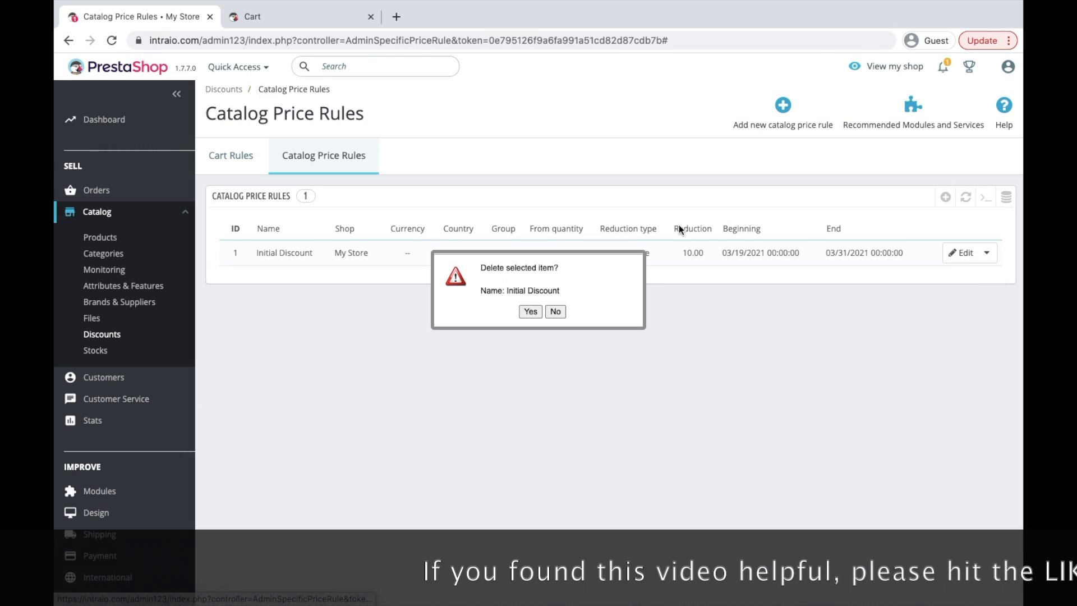
{"action": "left_click", "coordinate": [531, 312]}
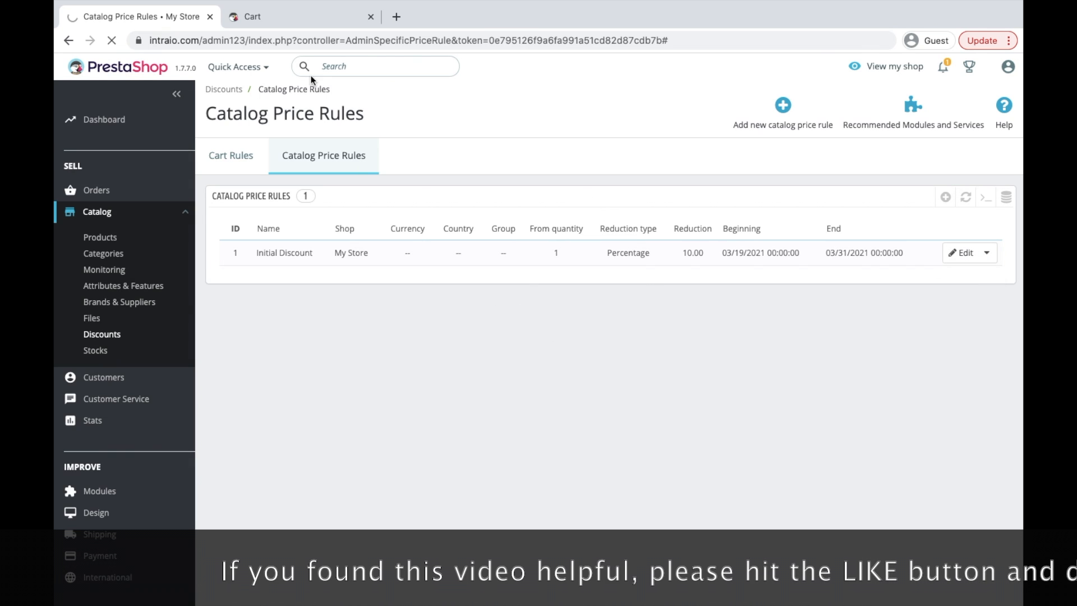
Remove the printed T-shirt from the storefront cart and reduce the printed sweater's quantity to 9.
{"action": "left_click", "coordinate": [303, 19]}
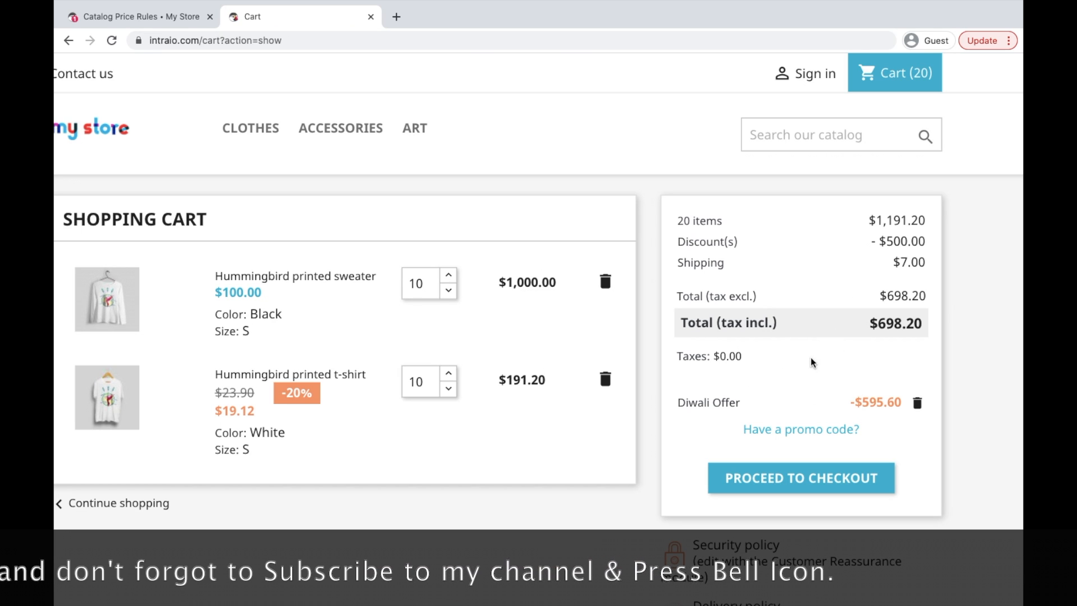
{"action": "left_click_drag", "start_coordinate": [864, 404], "coordinate": [886, 402]}
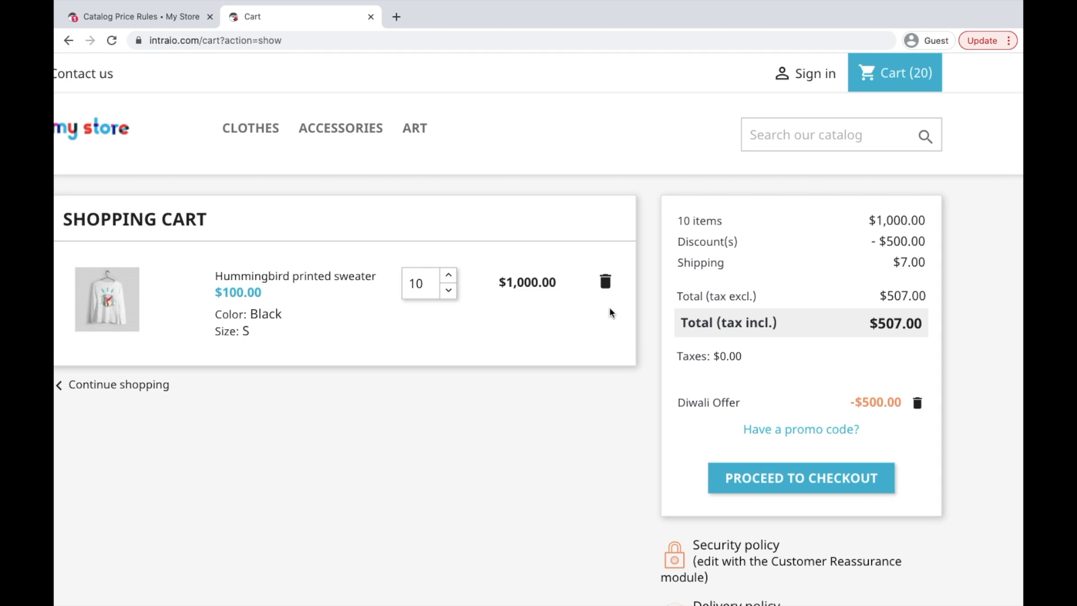
{"action": "left_click", "coordinate": [450, 290]}
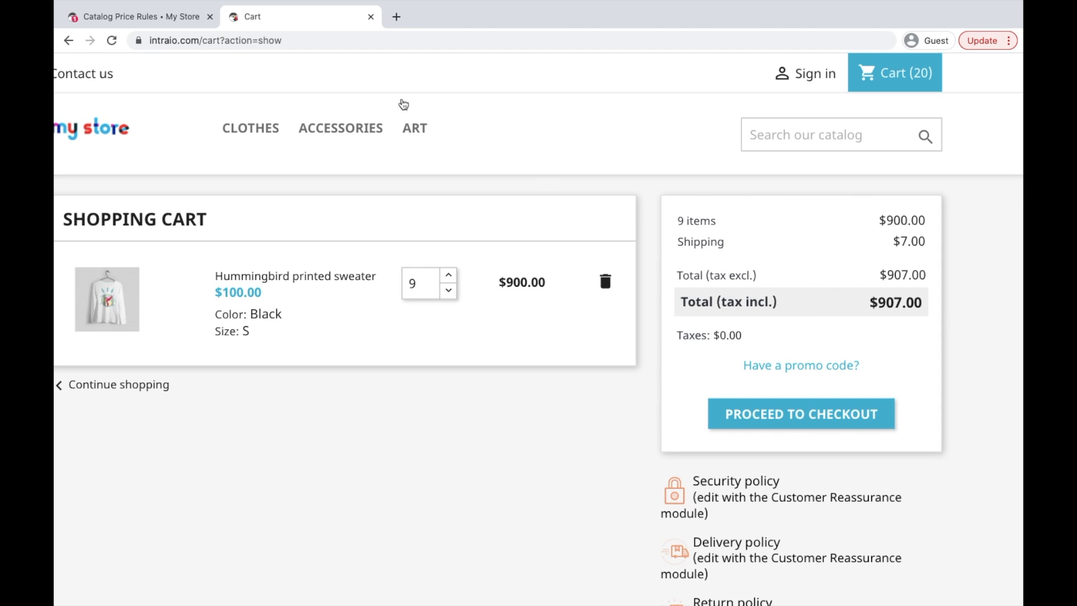
Return to the back office and open the list of cart rules.
{"action": "left_click", "coordinate": [159, 15]}
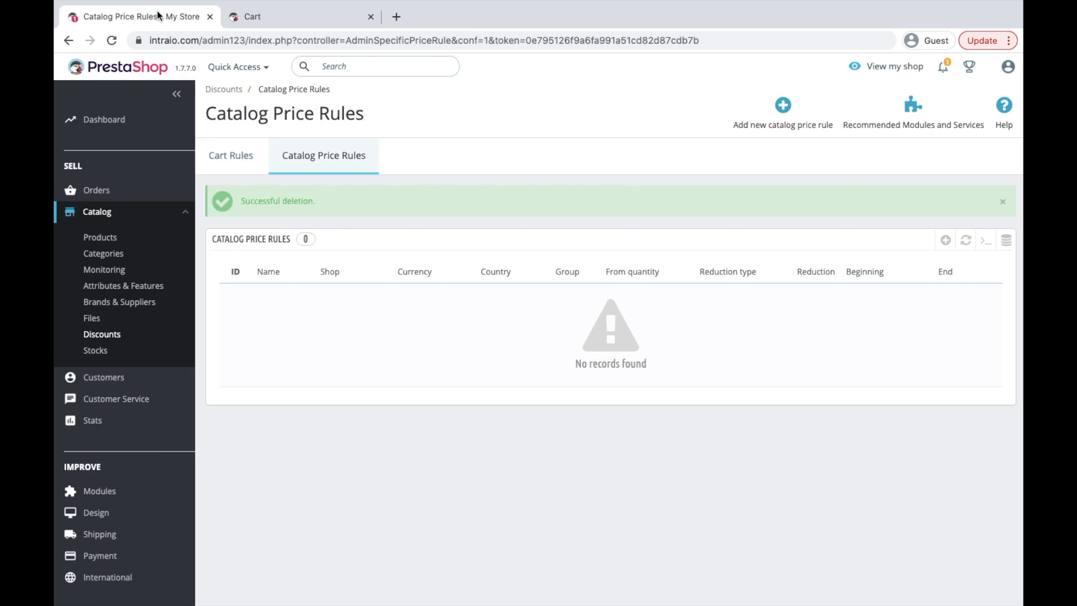
{"action": "left_click", "coordinate": [242, 159]}
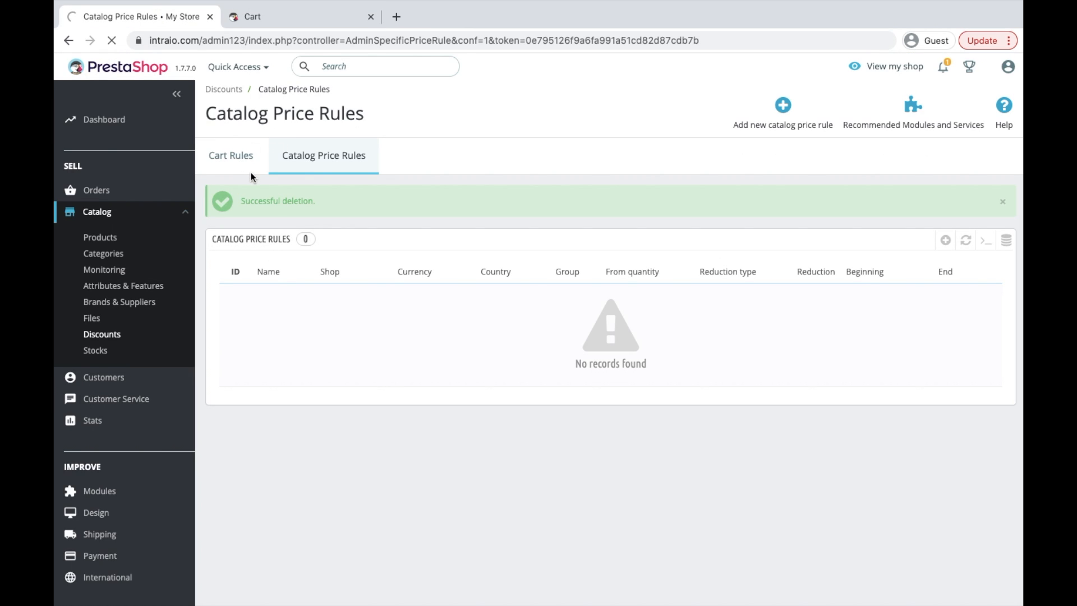